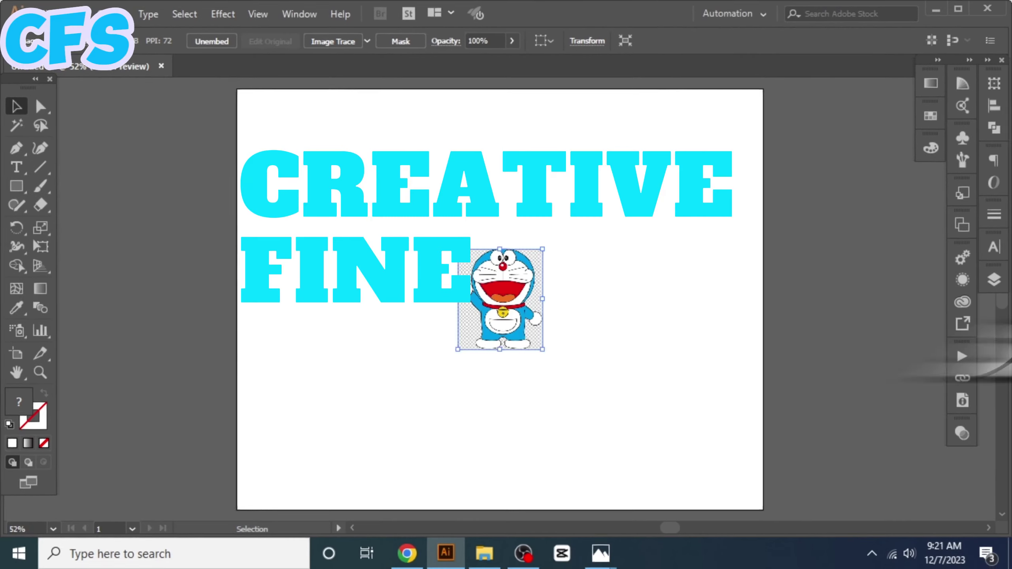
Enlarge the Doraemon reference image to fill the artboard
mouse_move(458, 248)
left_mouse_down()
mouse_move(354, 299)
mouse_move(327, 95)
left_mouse_up()
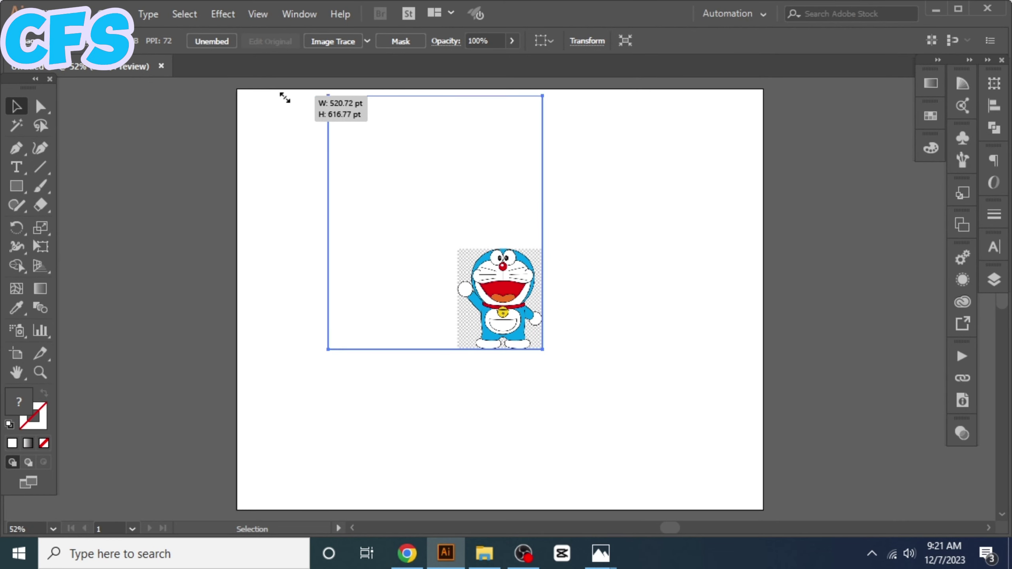
left_click_drag(519, 350, 654, 493)
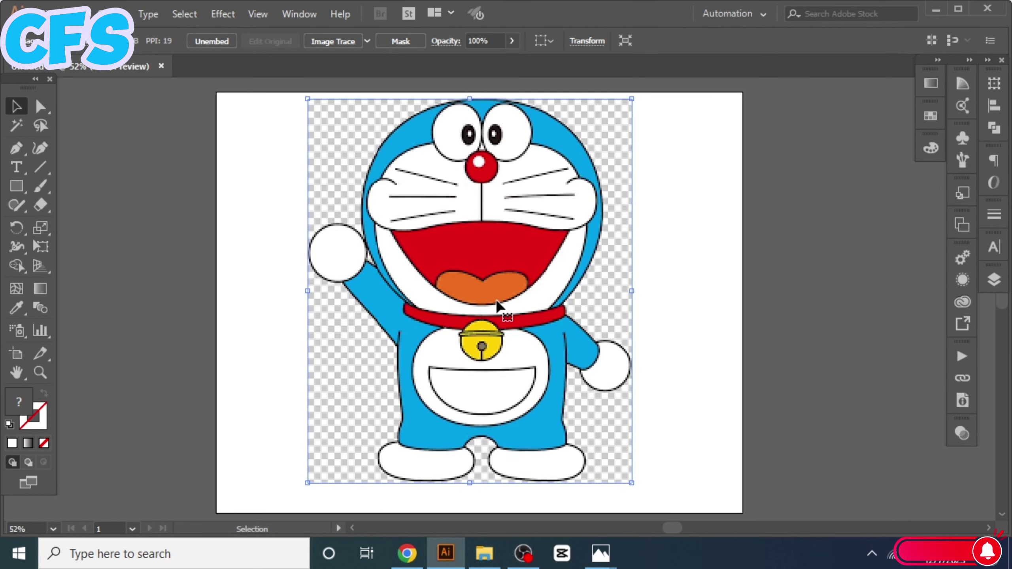
left_click_drag(497, 303, 495, 326)
left_click(140, 359)
Draw a first circle over Doraemon's head with the Ellipse Tool
left_click(16, 186)
left_click(68, 224)
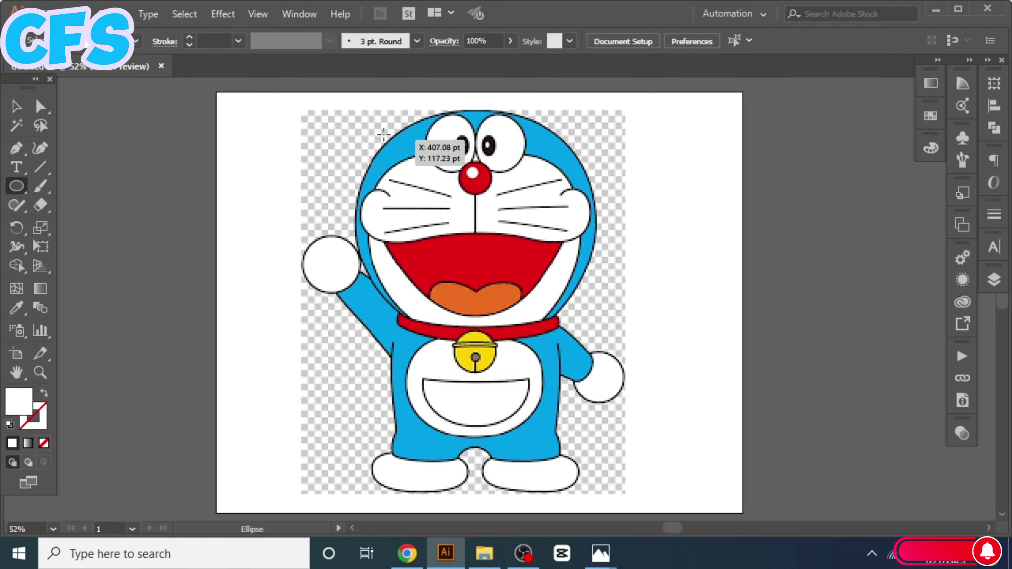
mouse_move(388, 139)
left_mouse_down()
mouse_move(590, 323)
mouse_move(590, 341)
left_mouse_up()
key("ctrl+z")
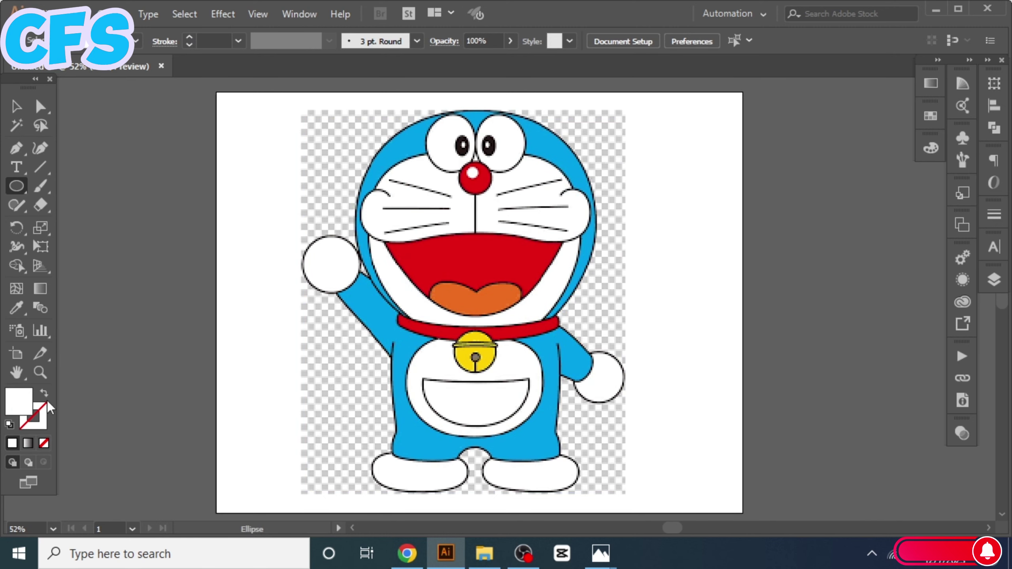
left_click_drag(446, 192, 601, 311)
key("ctrl+z")
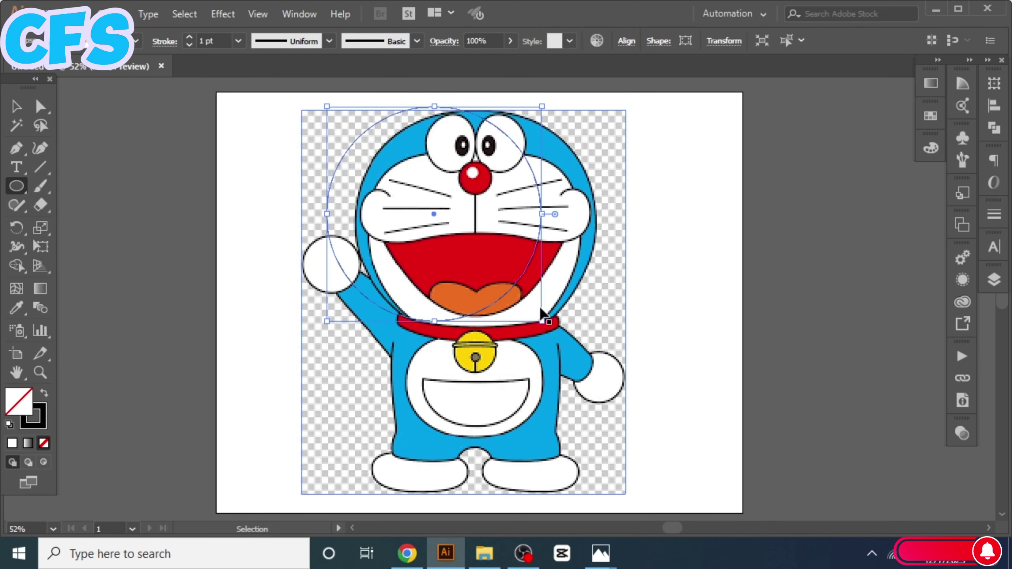
mouse_move(567, 217)
left_mouse_down()
mouse_move(497, 328)
mouse_move(404, 316)
left_mouse_up()
Set the circle's outline colour to red from the colour mixer
left_click(930, 116)
left_click(931, 149)
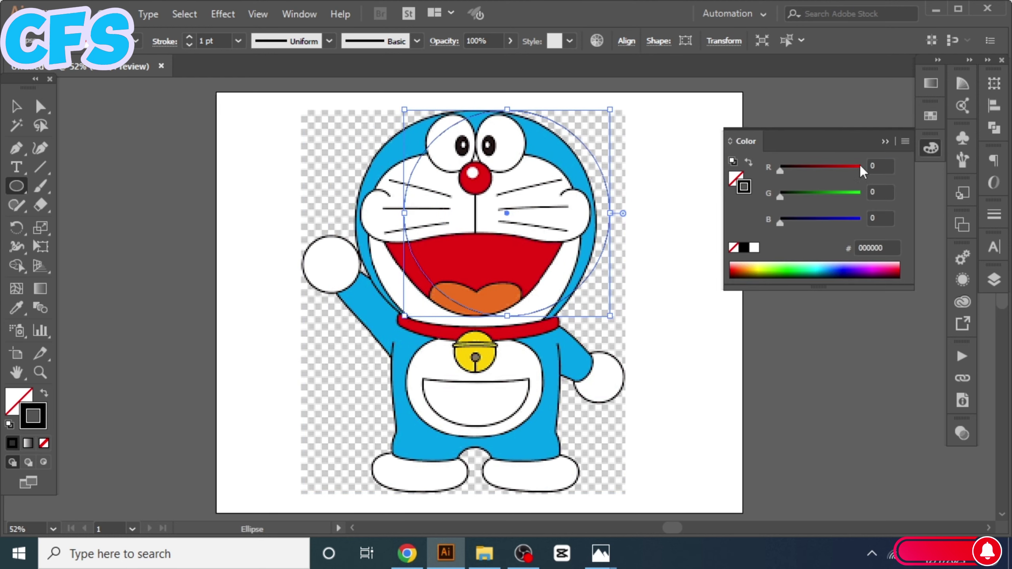
left_click(860, 165)
left_click(910, 295)
left_click(465, 301)
Undo the stray circle and colour changes, then deselect everything
key("v")
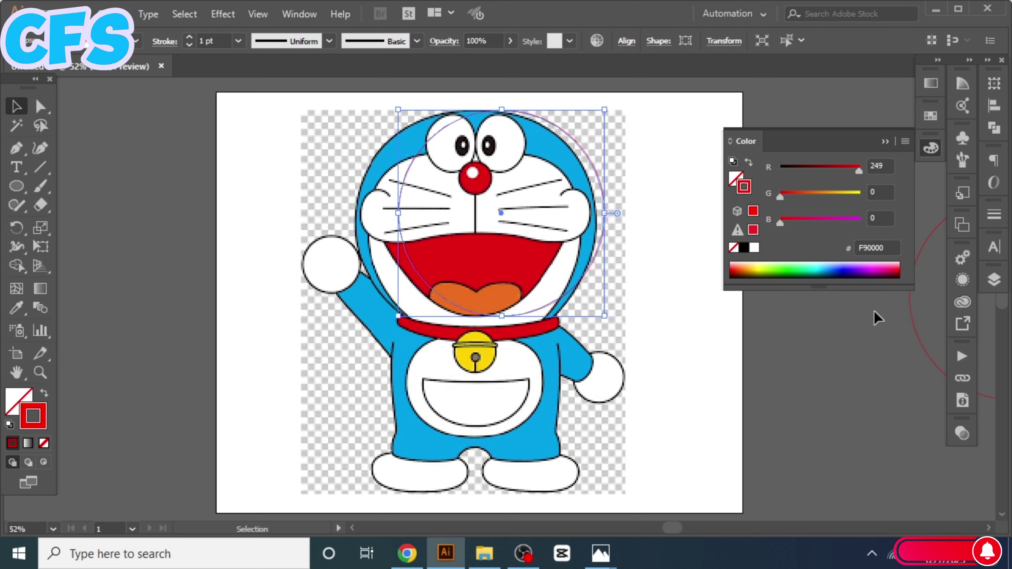
left_click(917, 329)
key("a")
left_click(396, 246)
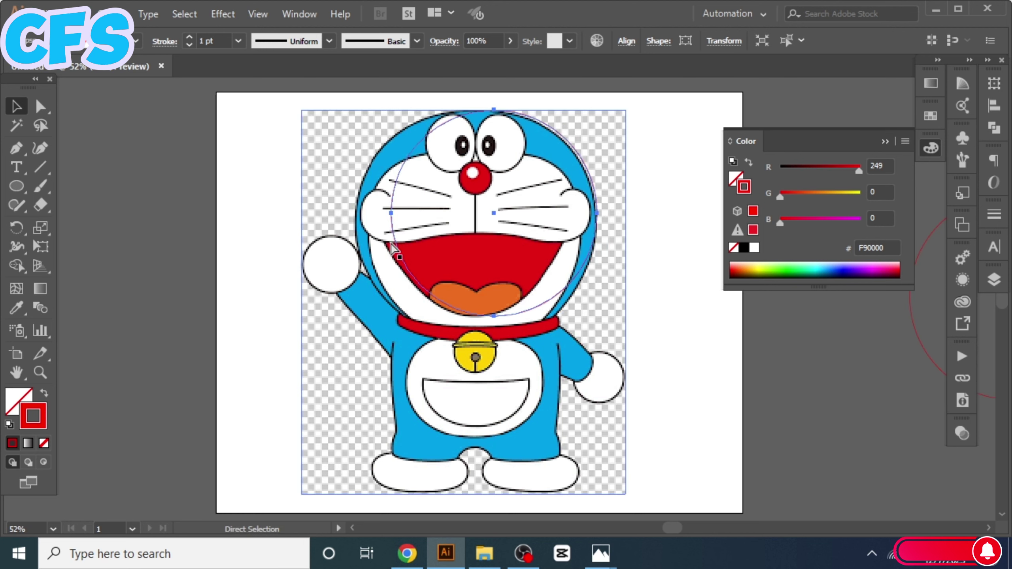
key("ctrl+z")
key("ctrl+z")
key("ctrl+z")
key("ctrl+shift+a")
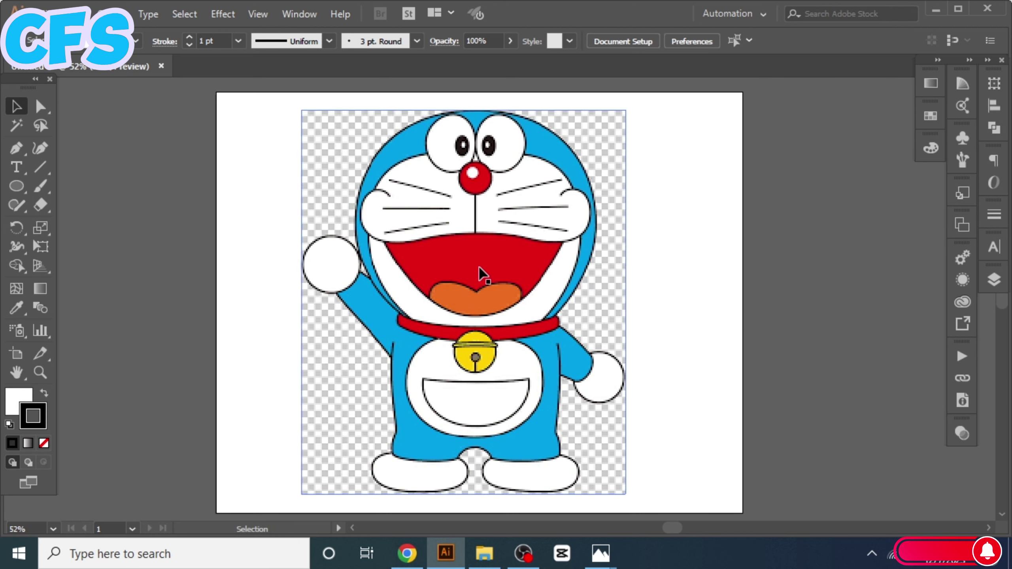
Redraw the head circle with no fill and a pure red stroke, centred on the head
key("l")
mouse_move(336, 112)
left_mouse_down()
mouse_move(567, 324)
mouse_move(573, 347)
left_mouse_up()
left_click(44, 442)
left_click_drag(781, 170, 859, 166)
left_click(478, 229)
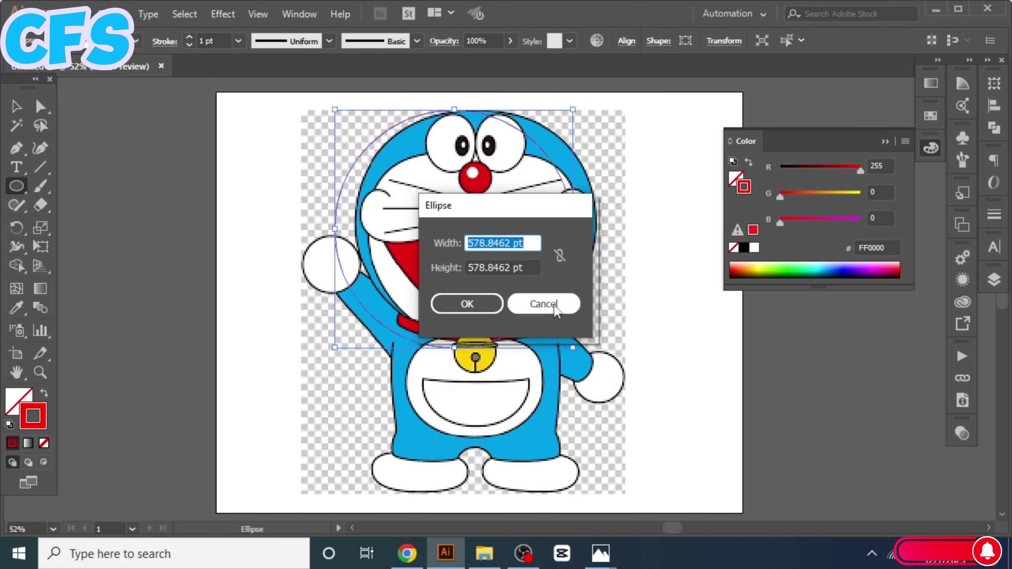
left_click(542, 302)
left_click_drag(454, 230, 478, 229)
key("shift+c")
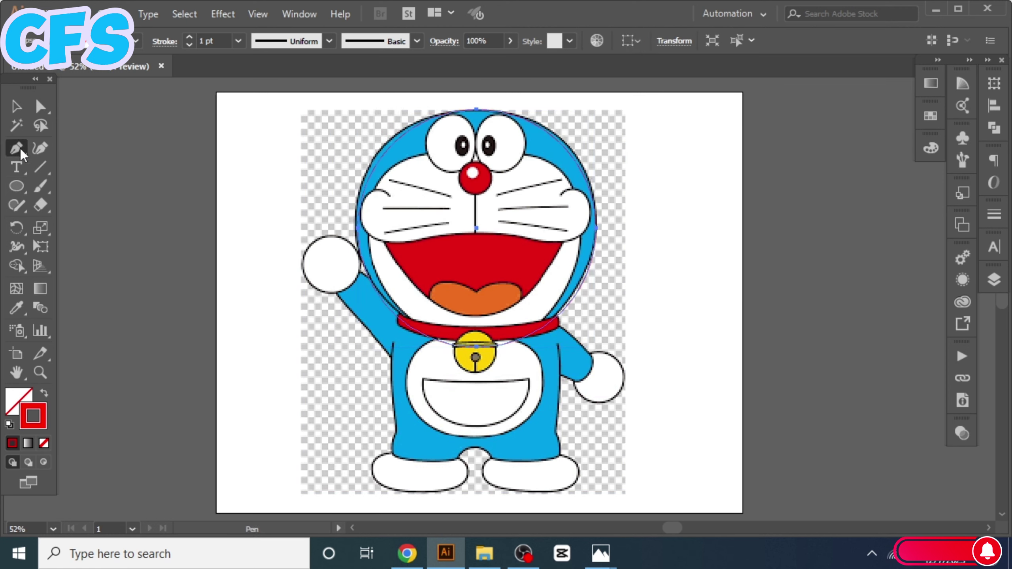
Reshape the circle's top, left and right anchors to follow the head outline
left_click(477, 108)
key("ctrl+plus")
scroll(419, 211, "down", 3)
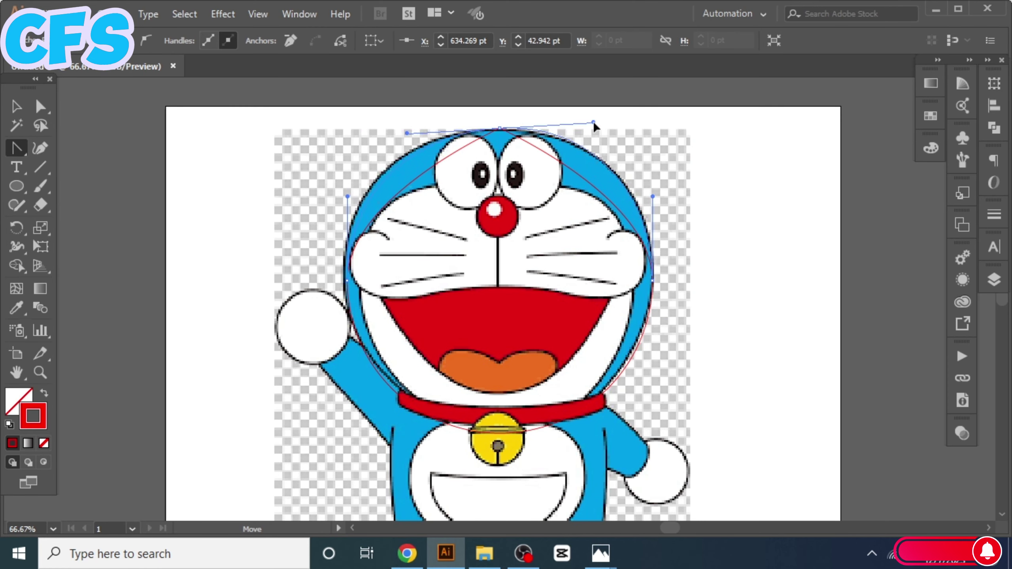
left_click_drag(596, 127, 595, 127)
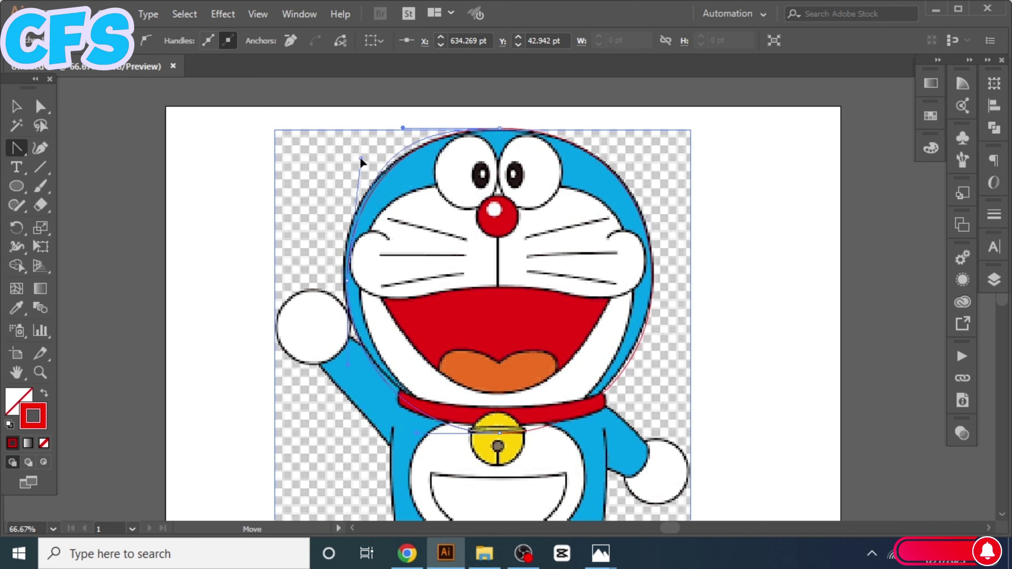
left_click_drag(347, 280, 339, 197)
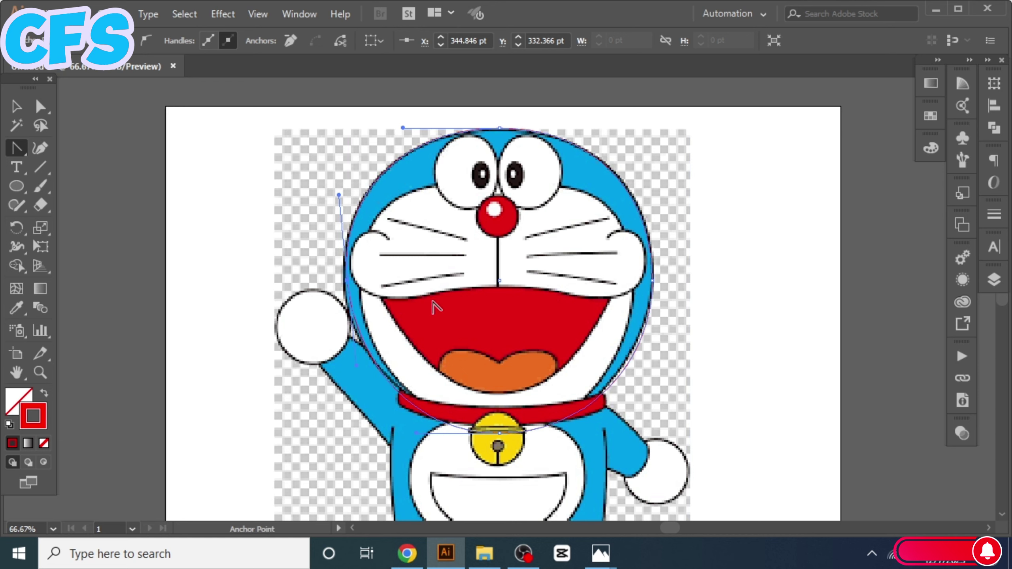
left_click(652, 281)
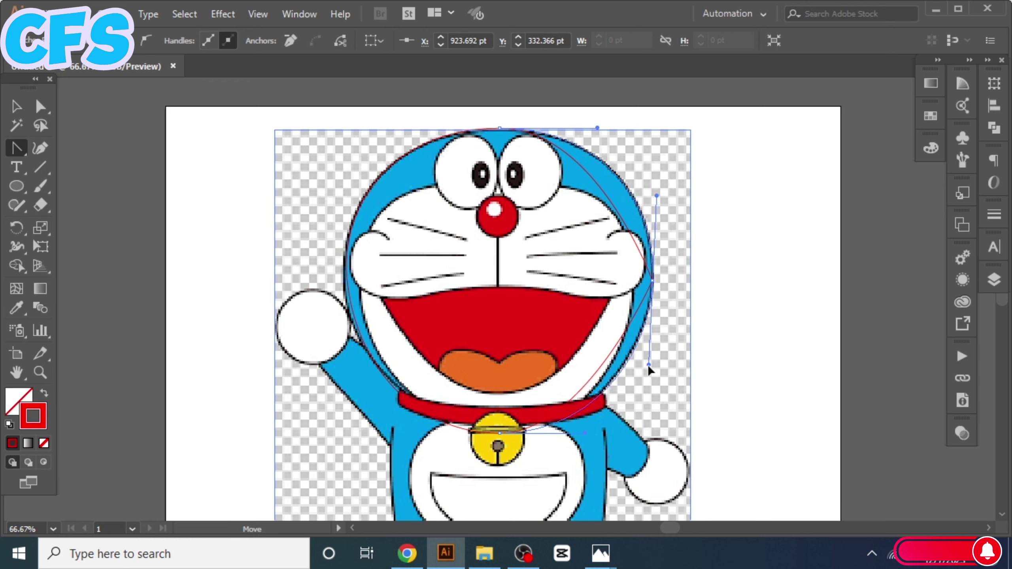
left_click_drag(650, 345, 648, 359)
left_click_drag(781, 286, 789, 254)
Select the head circle and set its stroke weight to 4 pt
left_click(994, 280)
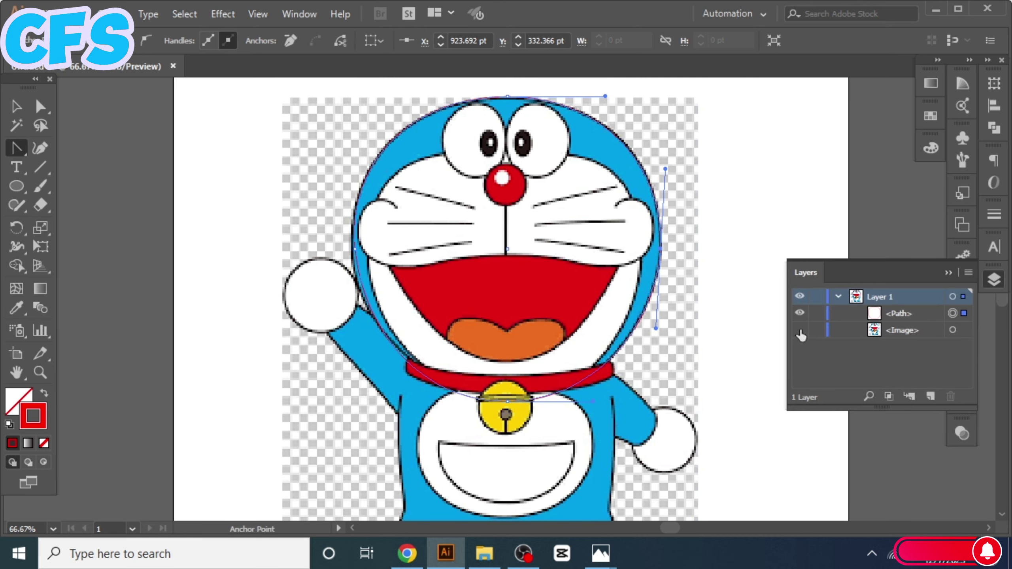
scroll(591, 253, "up", 3)
scroll(347, 231, "up", 2)
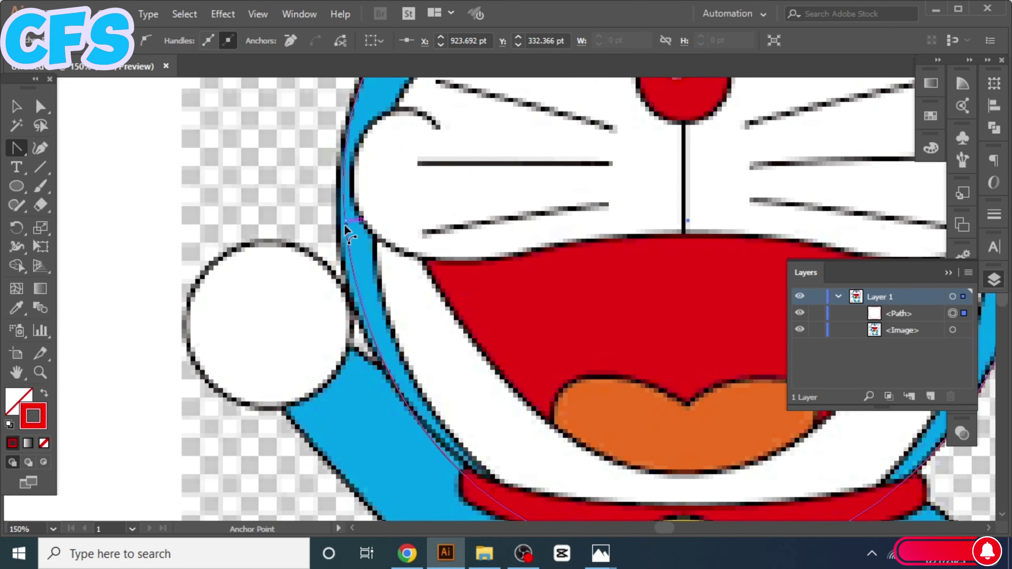
scroll(345, 229, "down", 2)
left_click(131, 199)
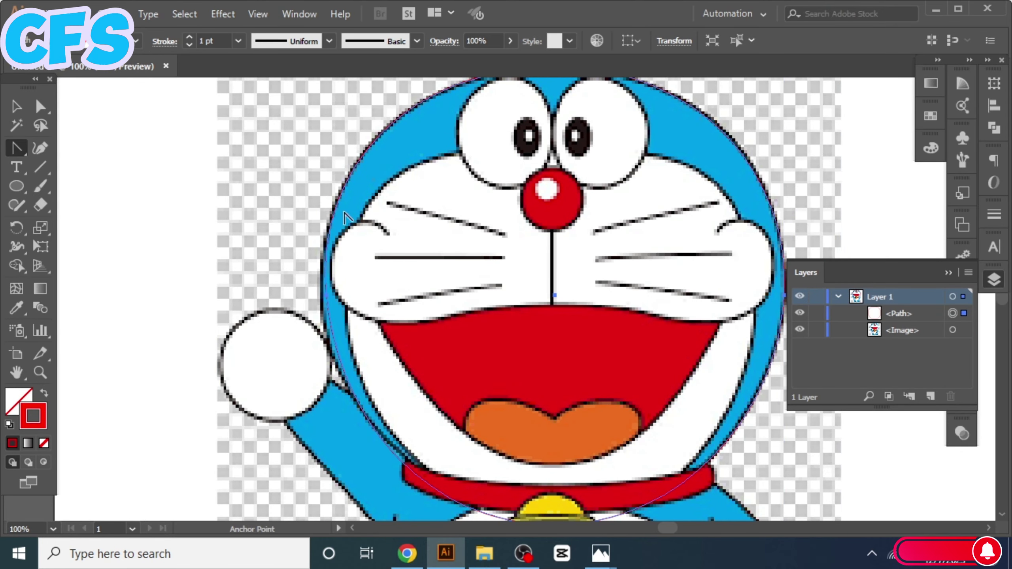
left_click(238, 41)
left_click(247, 145)
Pull a vertical curve handle from the left anchor to fit the cheek, then hide the image
left_click(327, 297)
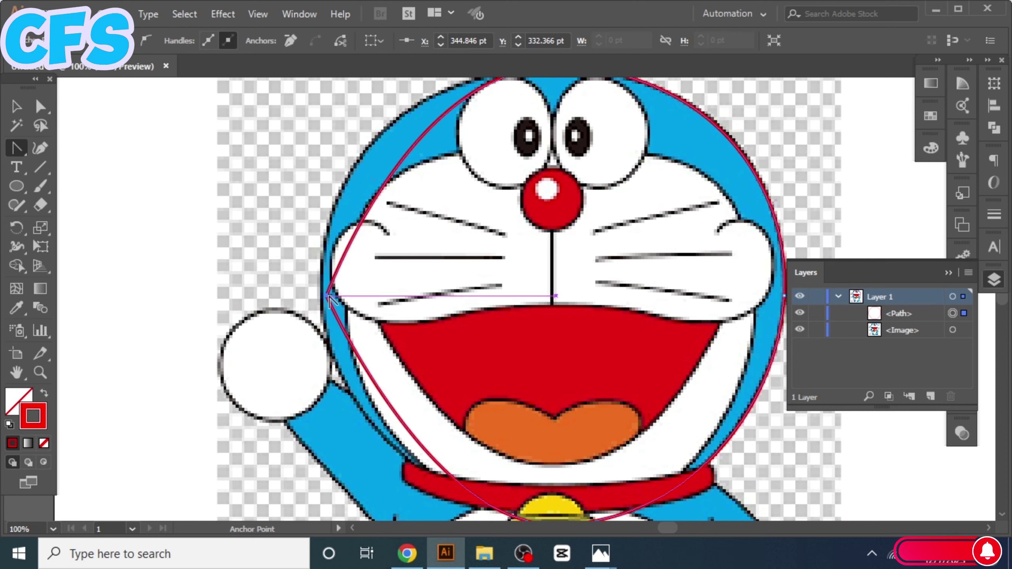
mouse_move(328, 298)
left_mouse_down()
mouse_move(332, 150)
mouse_move(314, 168)
left_mouse_up()
key("a")
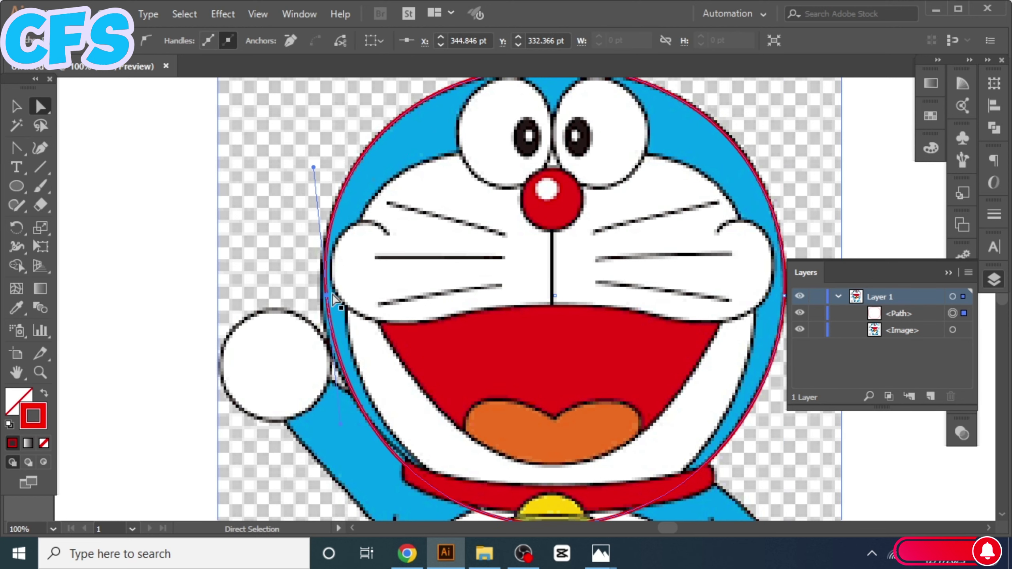
key("ctrl+shift+a")
left_click(800, 329)
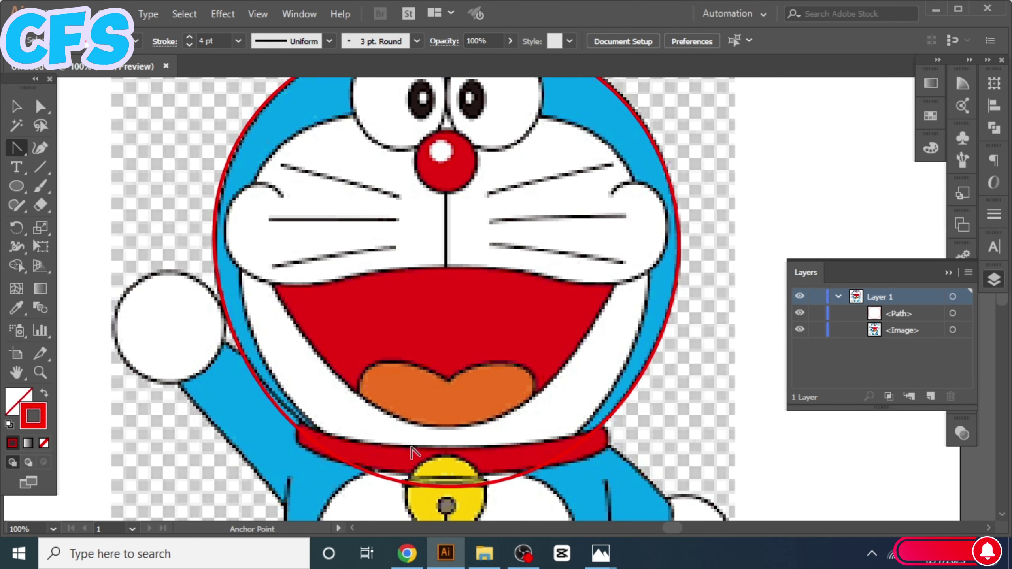
scroll(413, 451, "down", 3)
Adjust the circle's bottom anchor to sit near the collar
left_click(498, 381)
left_click_drag(406, 381, 407, 378)
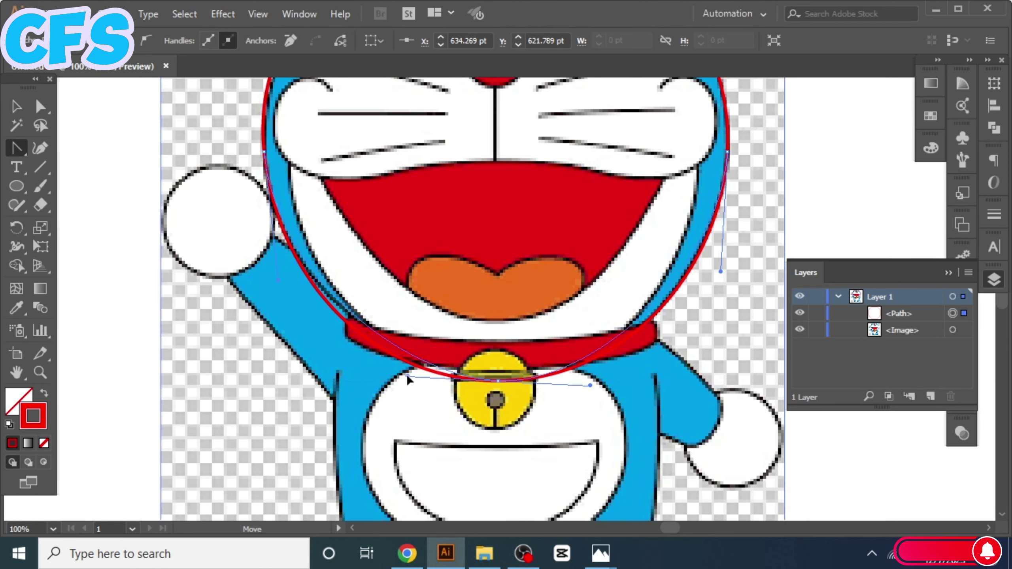
key("ctrl+shift+a")
Trace the collar band with the Pen tool, closing the path at its start point
key("p")
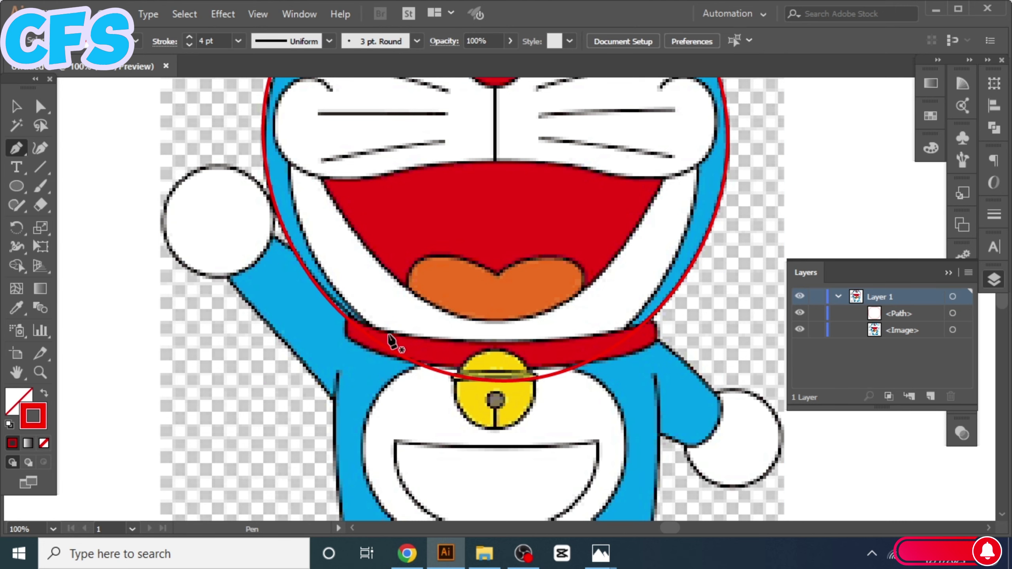
scroll(391, 341, "up", 3)
left_click(253, 219)
scroll(402, 289, "down", 2)
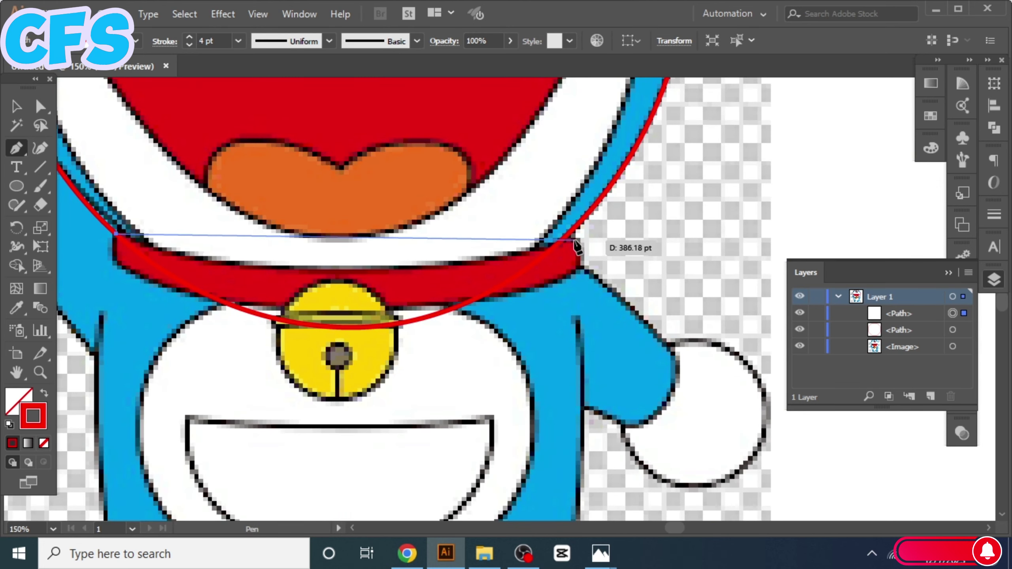
left_click_drag(569, 234, 816, 158)
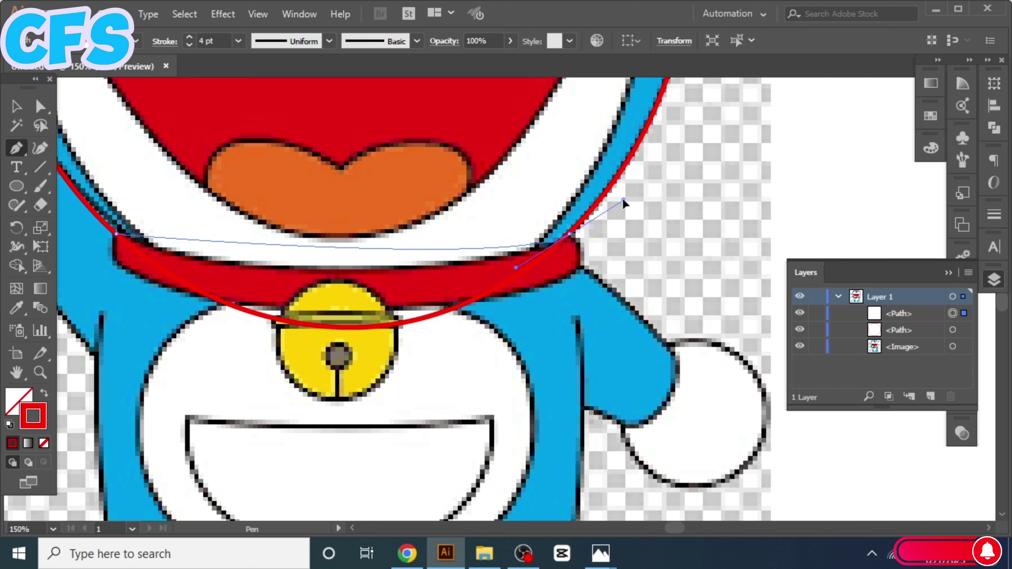
key("ctrl+z")
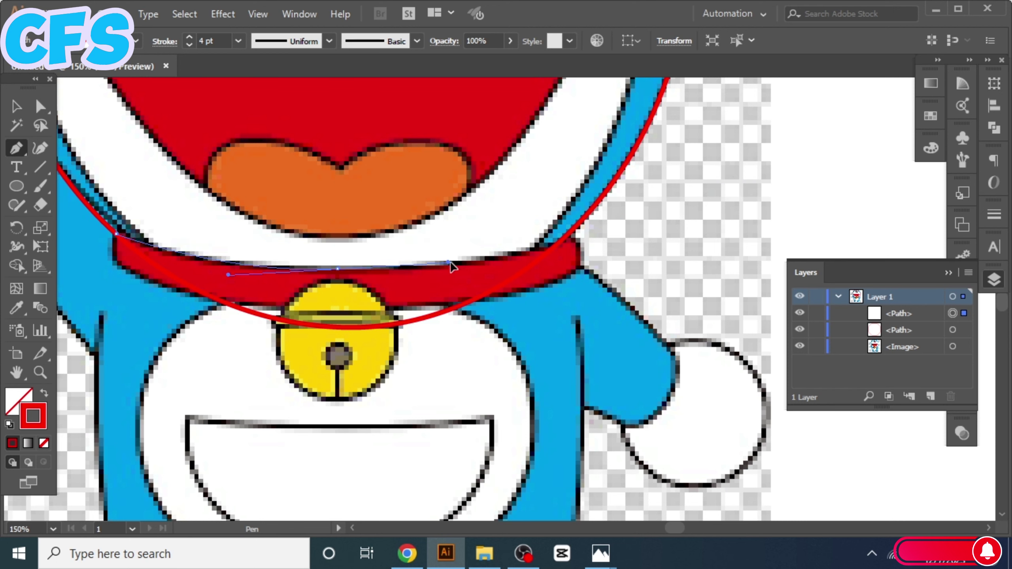
left_click_drag(481, 269, 481, 269)
left_click(338, 269)
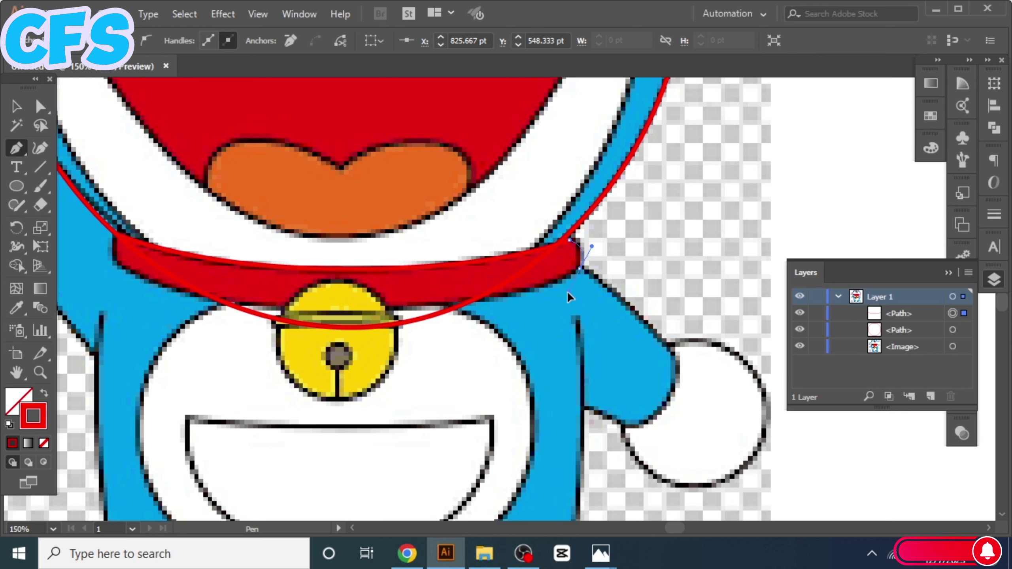
left_click_drag(338, 312, 227, 305)
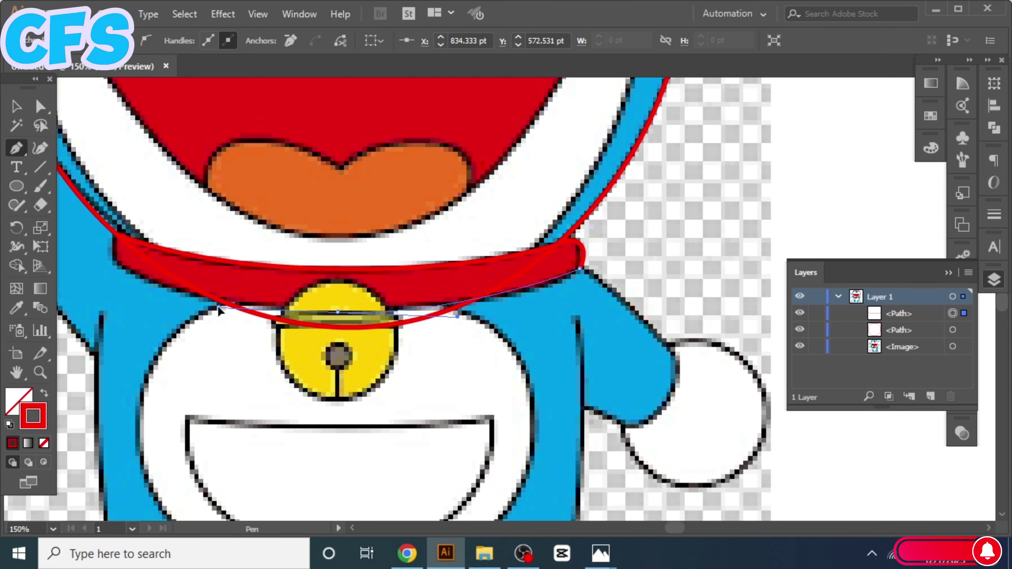
mouse_move(115, 263)
left_mouse_down()
mouse_move(362, 271)
mouse_move(255, 218)
left_mouse_up()
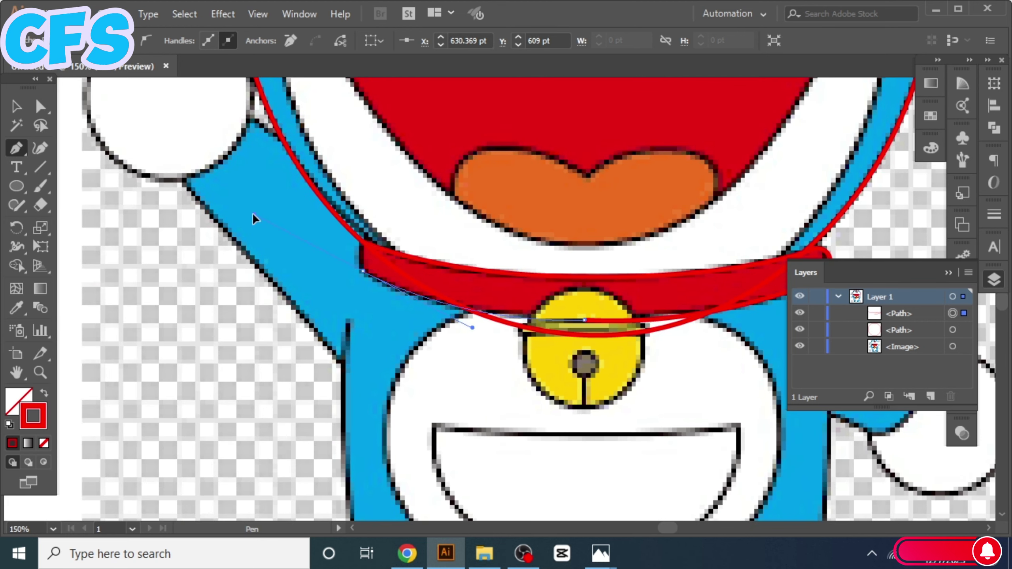
left_click(362, 271)
left_click(362, 242)
Merge the collar regions into one shape with Shape Builder
left_click(241, 299, "ctrl")
scroll(65, 106, "down", 3)
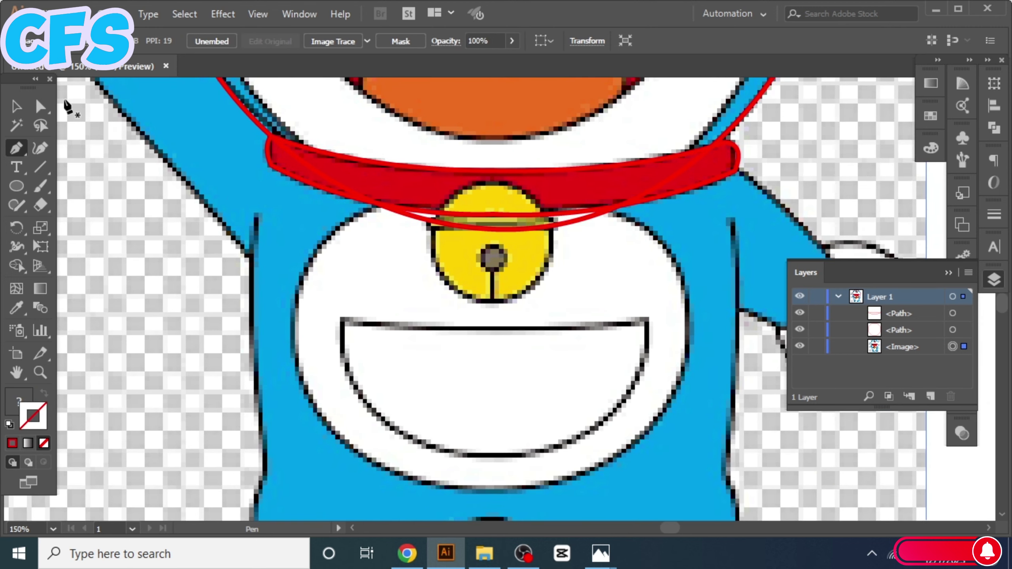
left_click(244, 106, "shift")
left_click(16, 265)
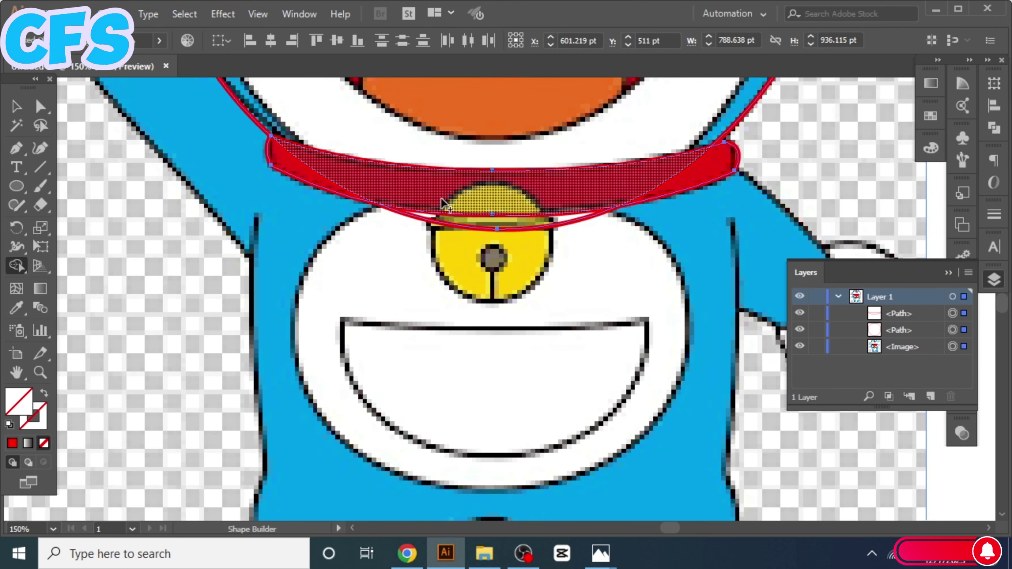
left_click(466, 221)
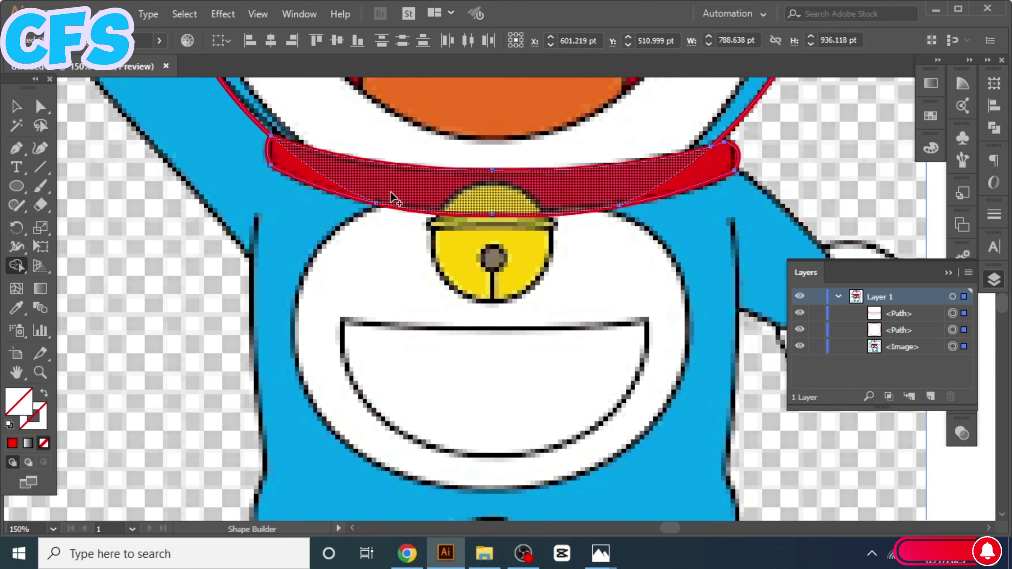
left_click(637, 187)
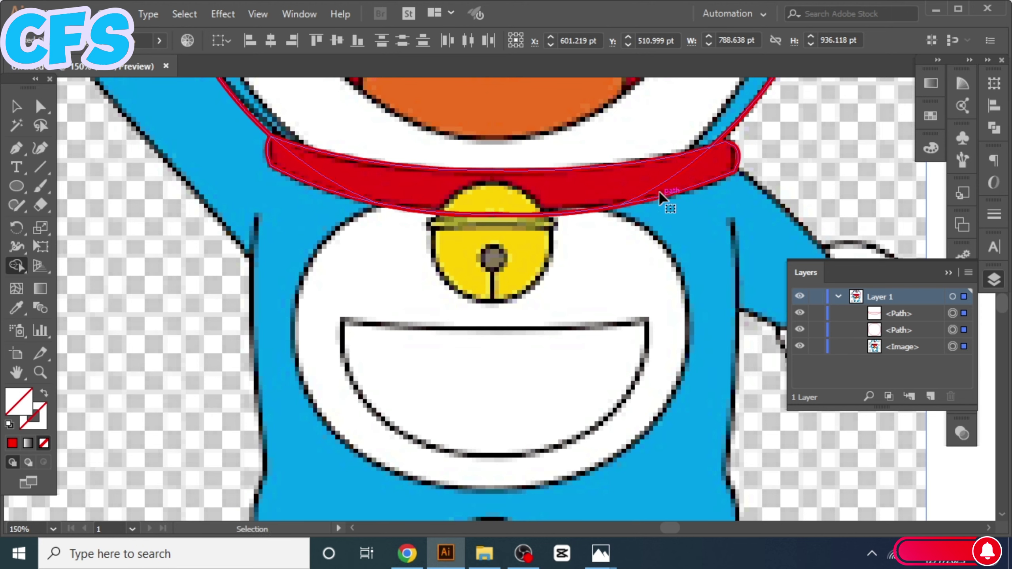
Swap the two traced paths' order in the Layers panel and zoom out
left_click_drag(815, 317, 870, 313)
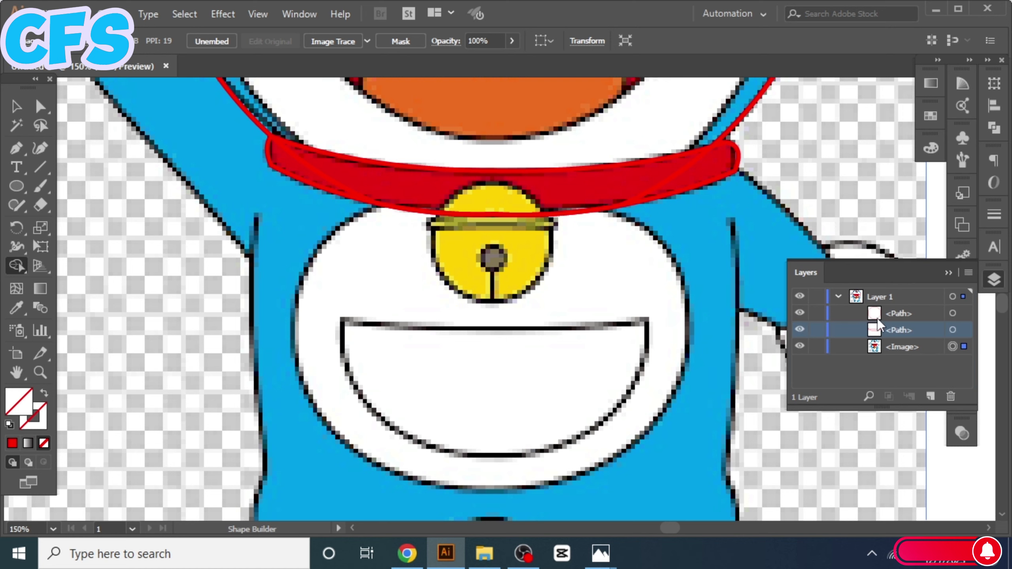
left_click_drag(877, 318, 876, 309)
key("ctrl+minus")
key("ctrl+minus")
key("ctrl+minus")
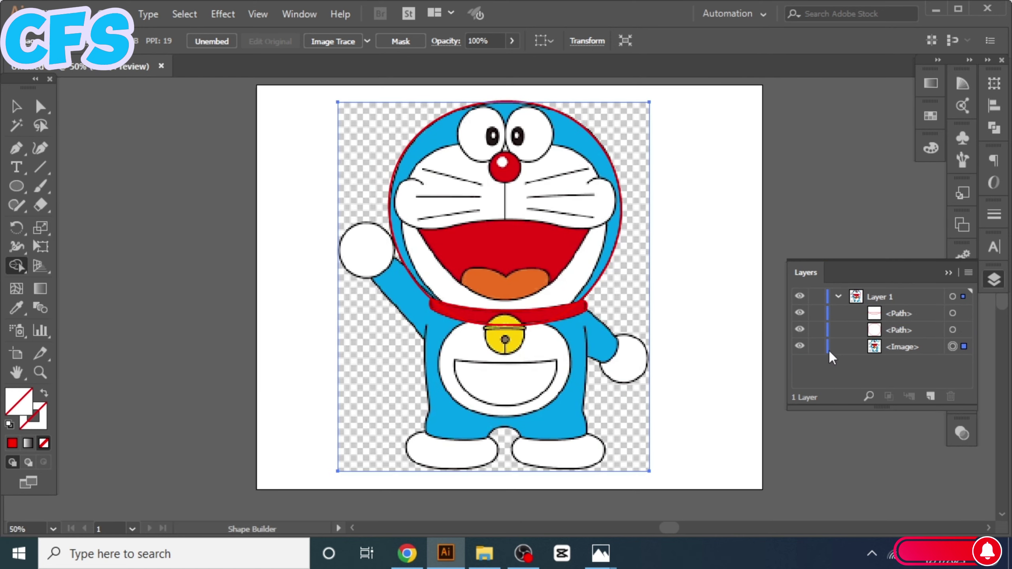
Draw a red circle with a 4 pt stroke around the left hand
left_click(798, 345)
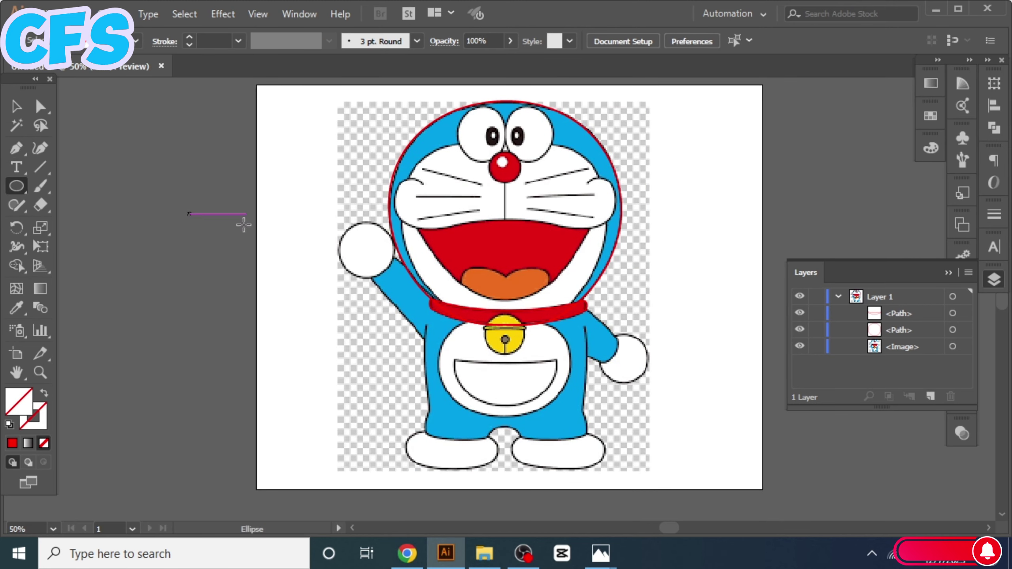
key("ctrl+plus")
key("ctrl+plus")
left_click_drag(261, 241, 356, 340)
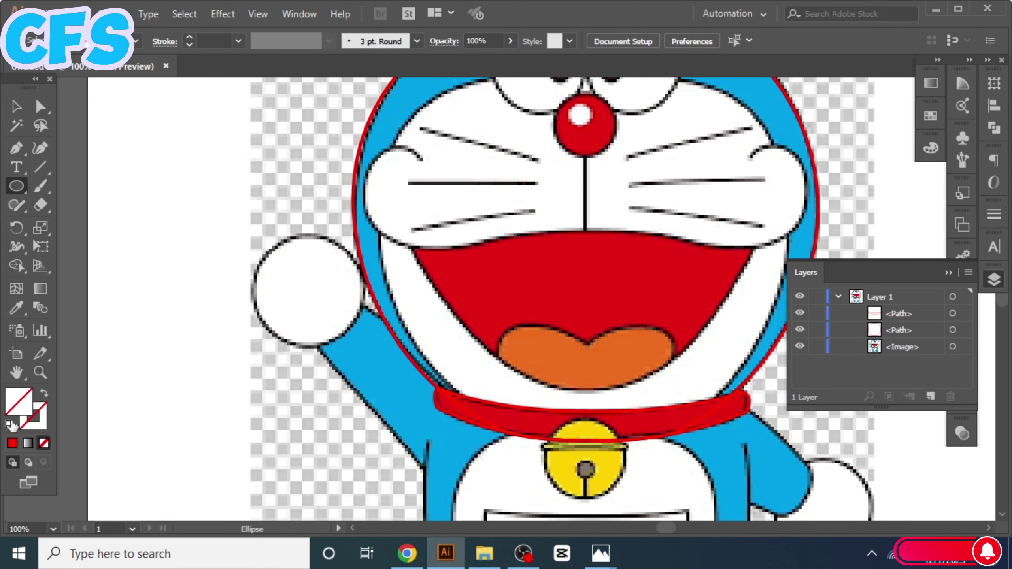
left_click(28, 418)
left_click(931, 148)
left_click(735, 267)
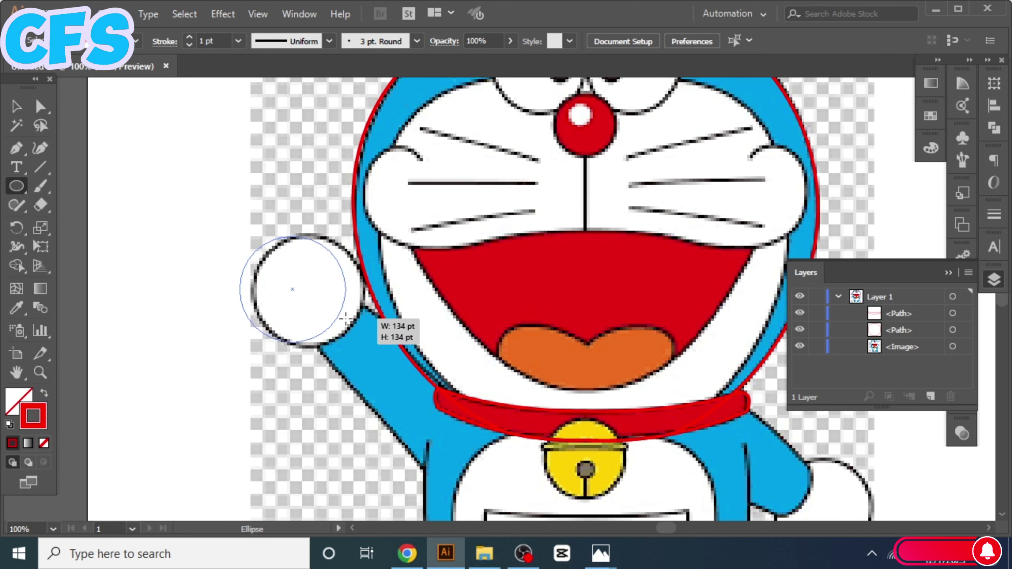
left_click_drag(345, 318, 360, 324)
key("shift+Right")
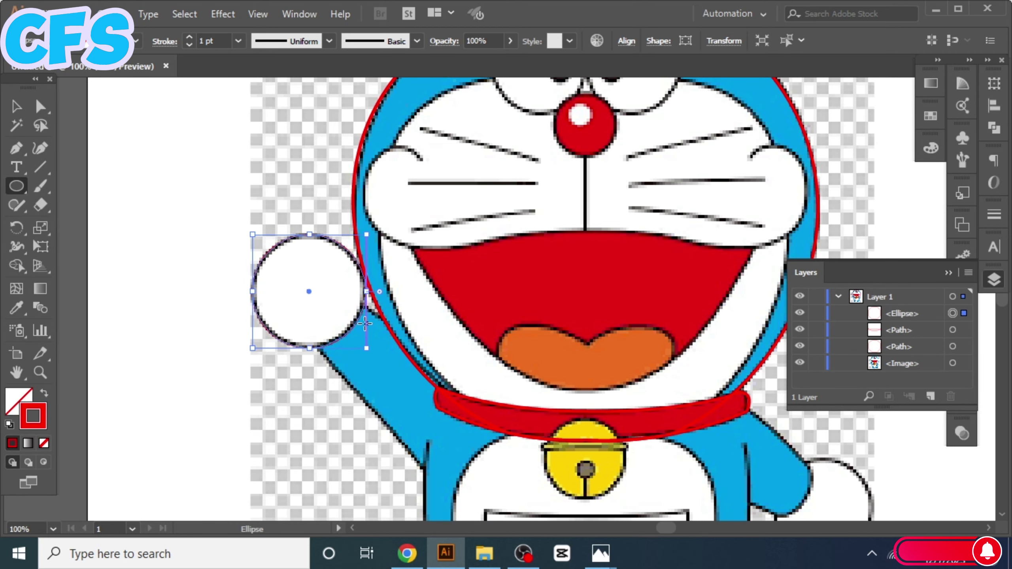
left_click(238, 41)
left_click(261, 158)
key("ctrl+shift+a")
Alt-drag a copy of the hand circle onto the right hand and resize it
mouse_move(311, 393)
left_mouse_down()
mouse_move(171, 218)
mouse_move(109, 167)
left_mouse_up()
left_click_drag(326, 186, 446, 266)
left_click_drag(279, 194, 289, 200)
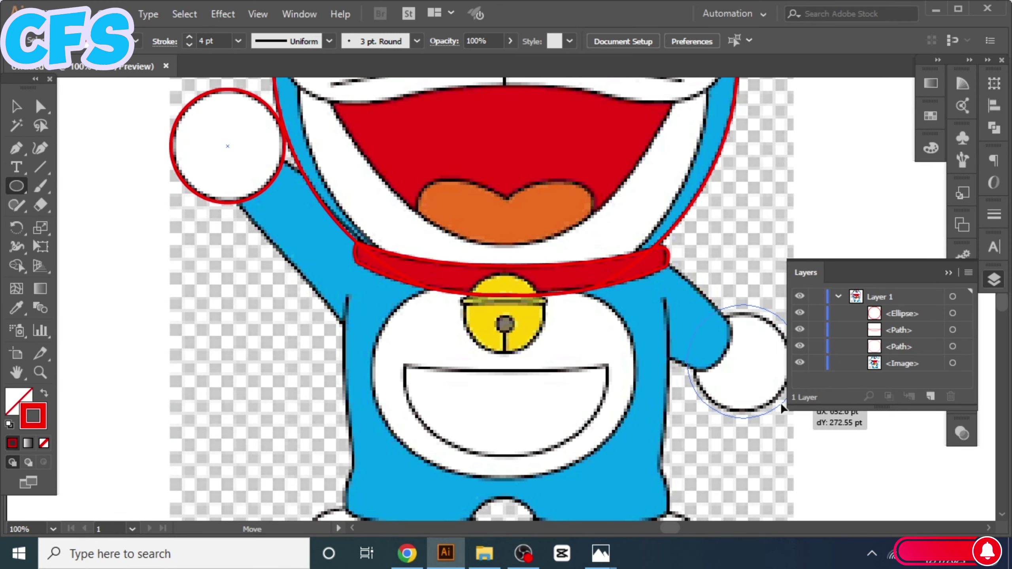
mouse_move(781, 403)
left_mouse_down()
mouse_move(624, 330)
mouse_move(633, 345)
left_mouse_up()
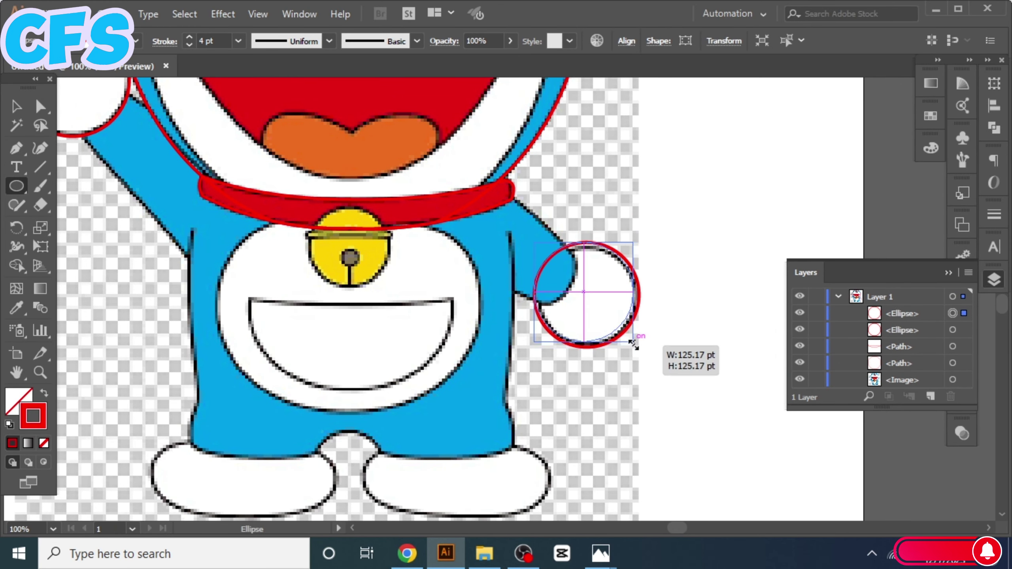
key("ctrl+shift+a")
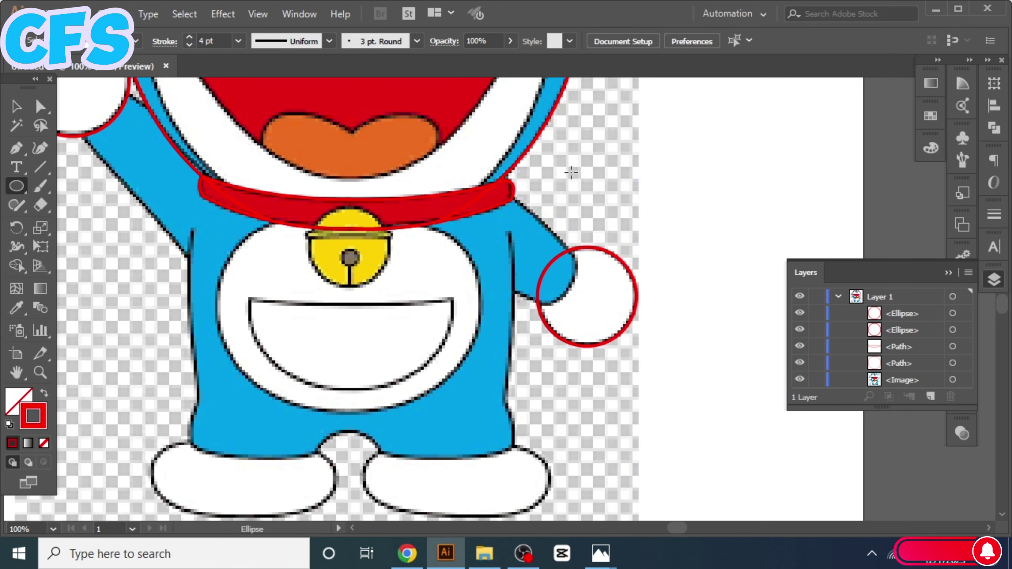
Start the Pen body outline at the collar edge and trace around the right arm
scroll(571, 172, "up", 2)
scroll(570, 173, "left", 2)
scroll(496, 350, "right", 2)
scroll(497, 271, "up", 1)
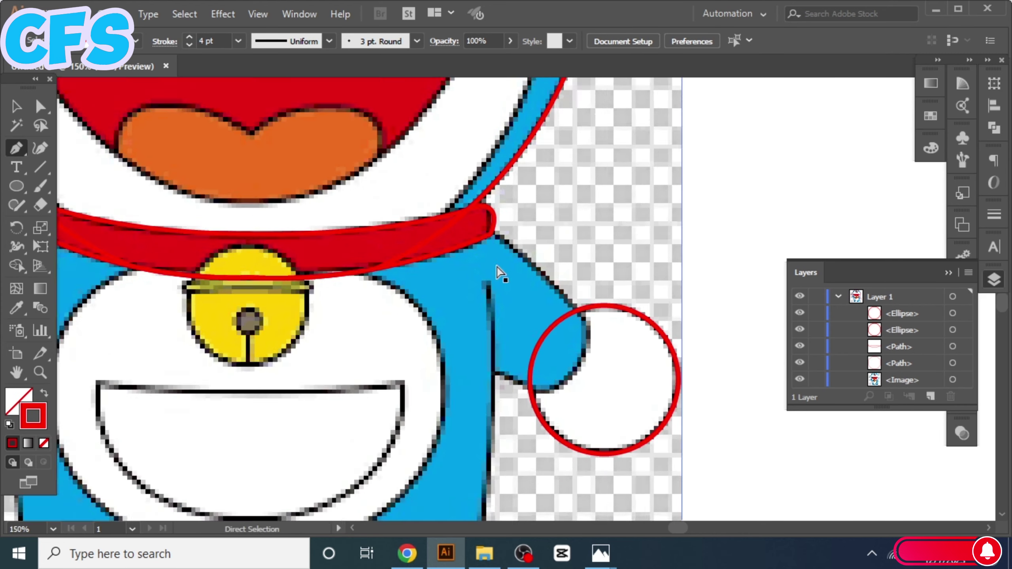
scroll(492, 215, "up", 1)
left_click(485, 212)
left_click_drag(633, 362, 634, 363)
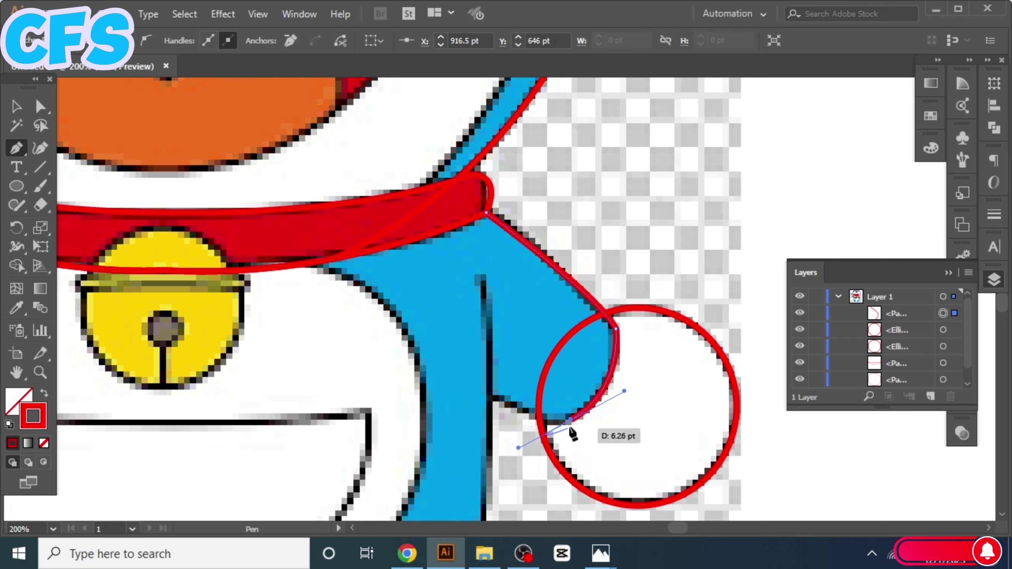
left_click(491, 398)
left_click(477, 277)
key("ctrl+minus")
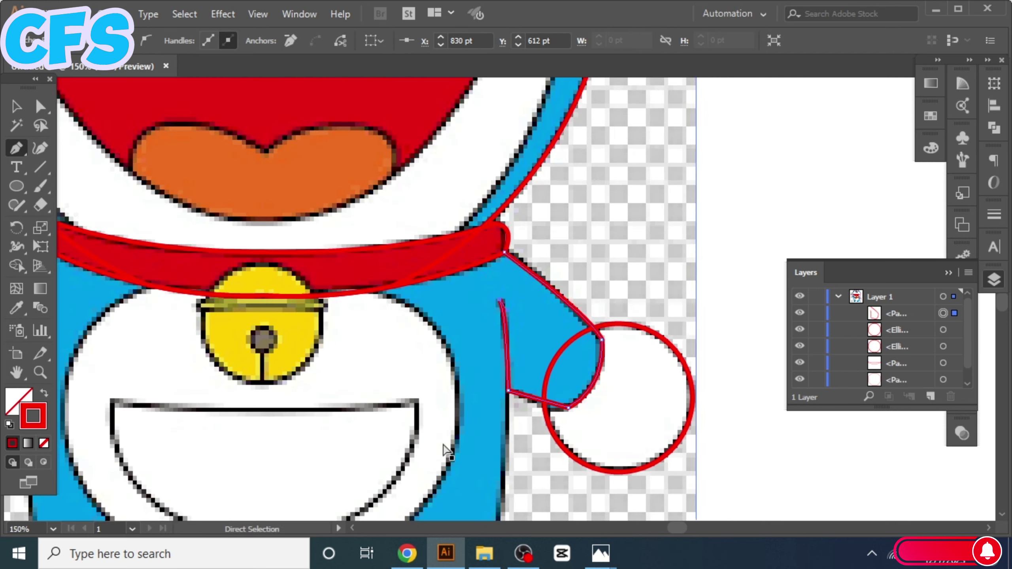
Curve the body outline down Doraemon's right side
scroll(502, 494, "down", 2)
scroll(506, 398, "down", 2)
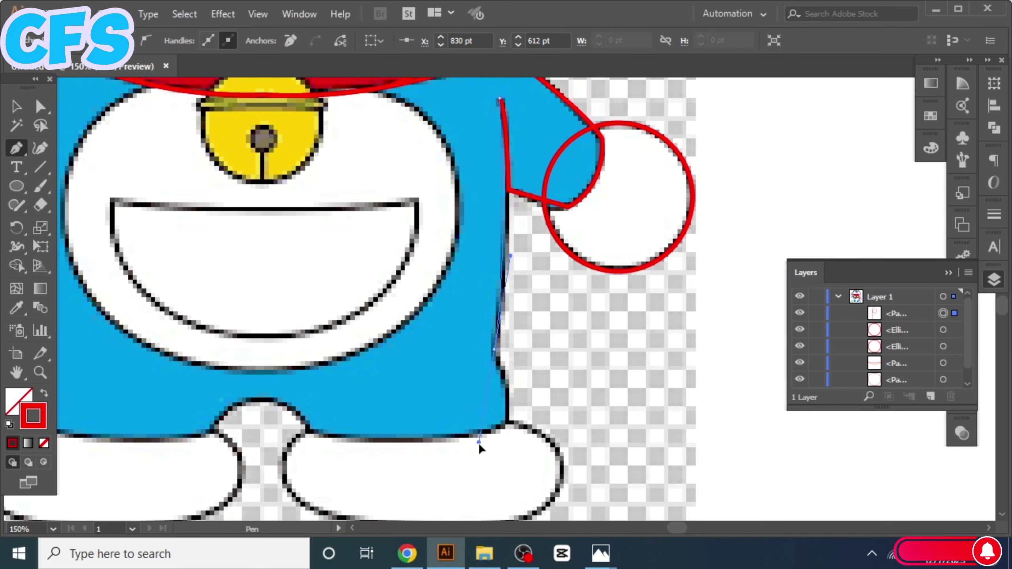
left_click_drag(470, 468, 469, 464)
scroll(462, 239, "down", 2)
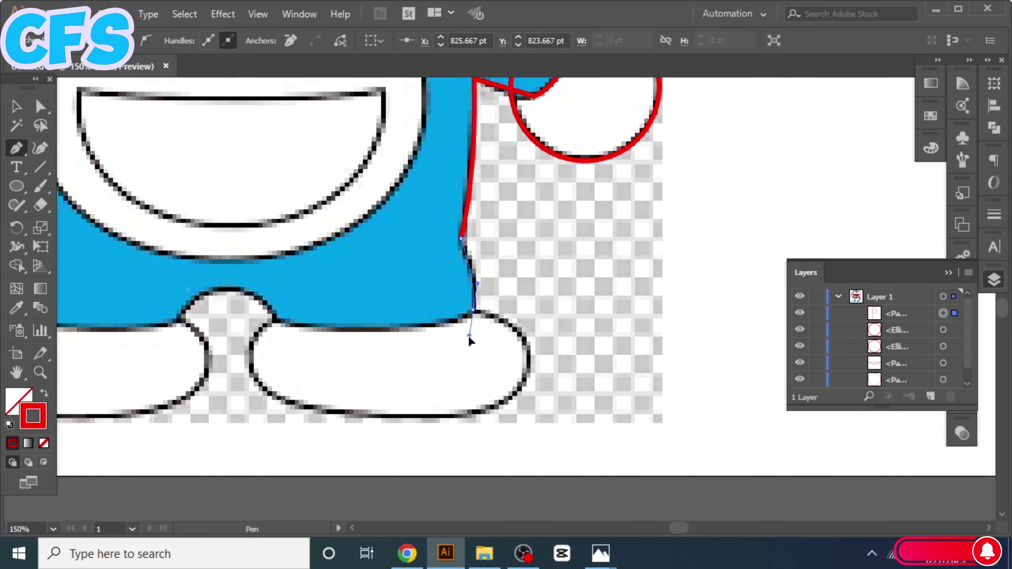
scroll(469, 339, "left", 3)
scroll(547, 307, "down", 1)
scroll(693, 309, "left", 1)
scroll(669, 315, "up", 1)
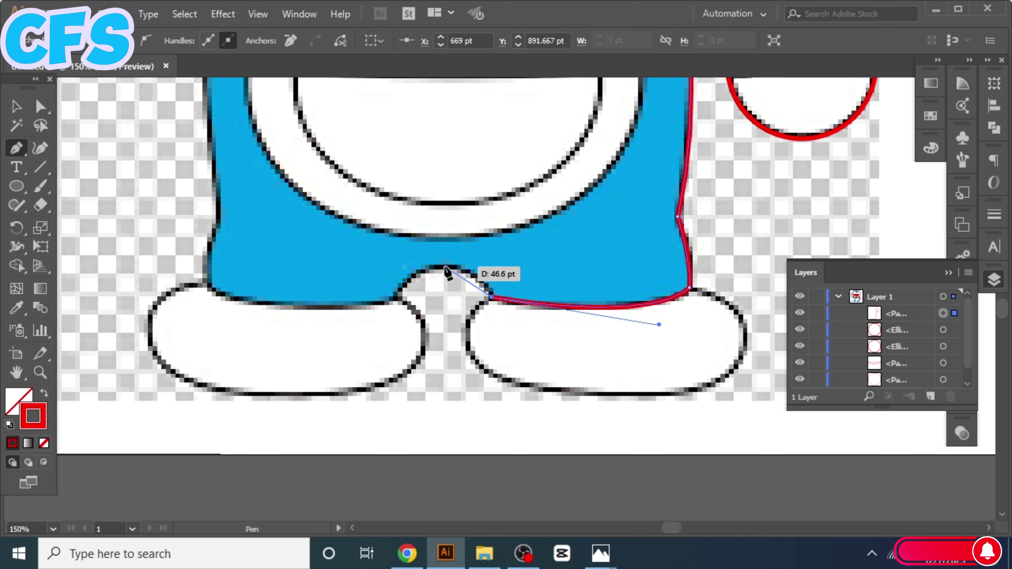
Continue the outline along the bottom, over the gap between the feet, and up the left side
left_click_drag(374, 332, 374, 332)
scroll(544, 312, "left", 4)
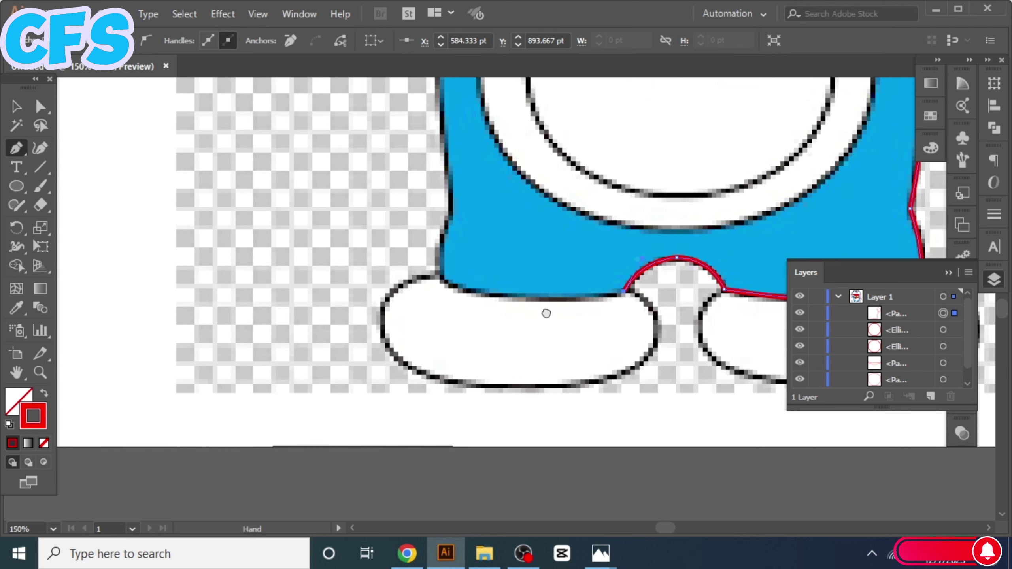
scroll(579, 333, "left", 2)
scroll(579, 332, "up", 1)
left_click_drag(501, 306, 501, 306)
scroll(513, 347, "up", 2)
scroll(524, 383, "right", 1)
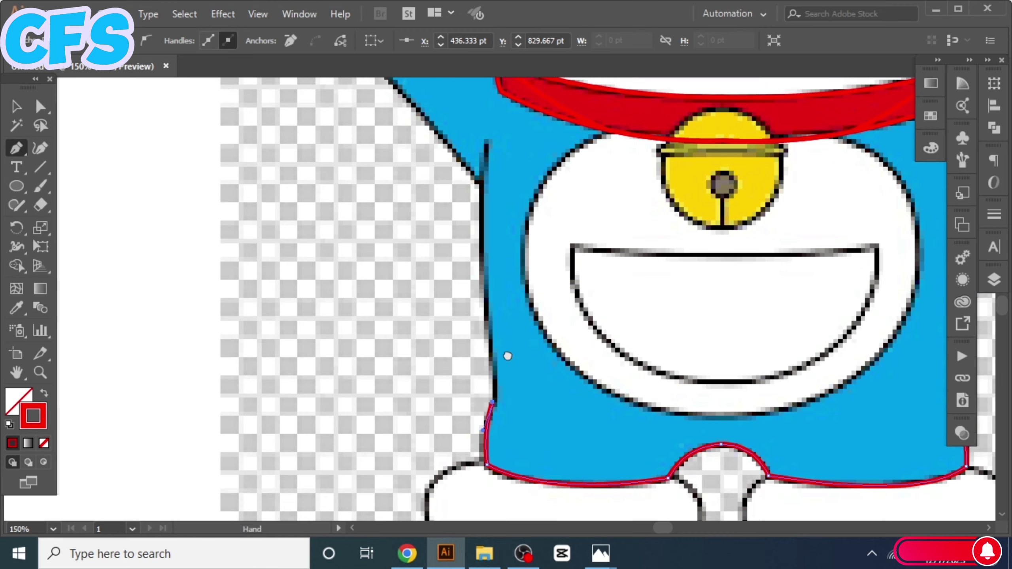
scroll(505, 362, "up", 2)
left_click_drag(485, 215, 503, 176)
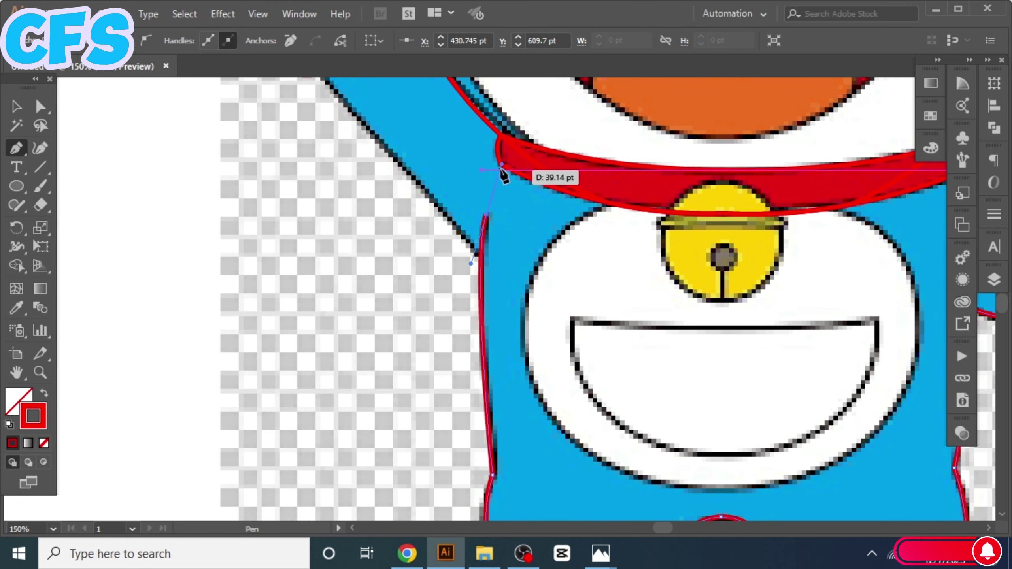
Continue the body outline from its open end up the left arm edge to the hand circle's bottom
scroll(503, 175, "down", 1, "alt")
scroll(515, 253, "up", 3)
scroll(467, 250, "up", 1, "alt")
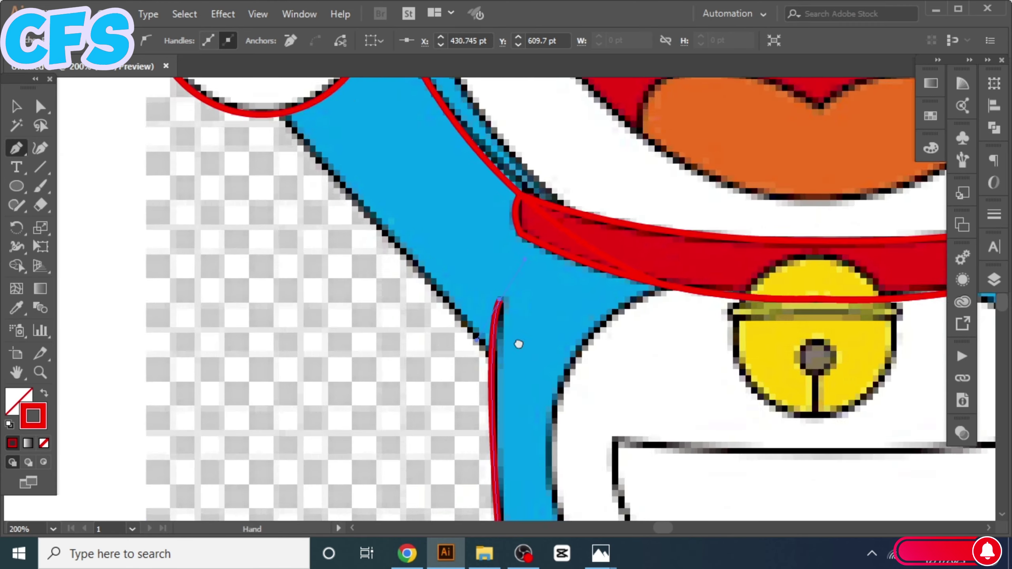
scroll(517, 343, "down", 1, "alt")
scroll(490, 294, "up", 1, "alt")
scroll(433, 219, "up", 1)
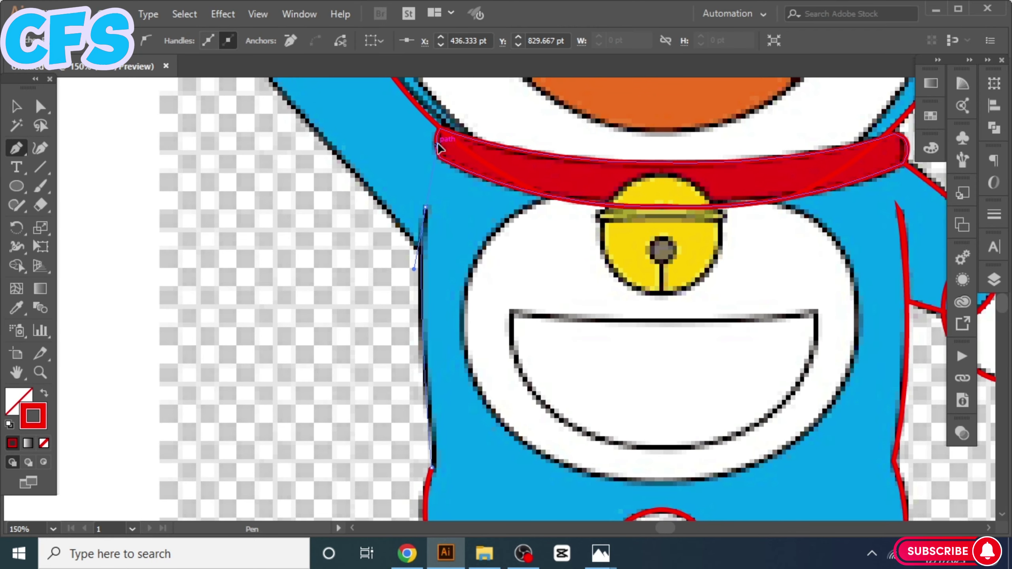
left_click(425, 213)
scroll(439, 223, "up", 2, "alt")
scroll(515, 276, "up", 3)
scroll(472, 272, "down", 1, "alt")
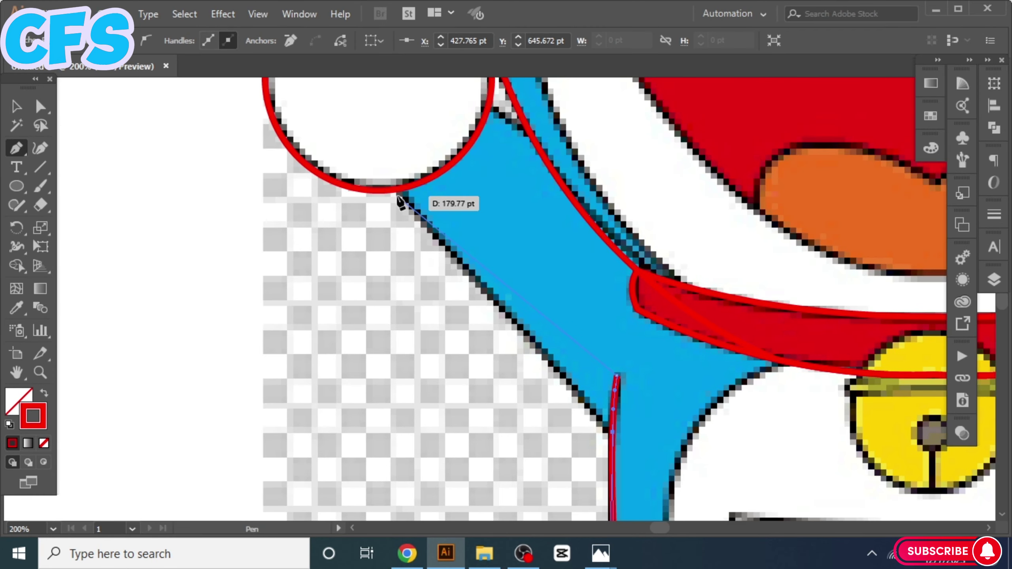
left_click(603, 430, "ctrl")
left_click(609, 432)
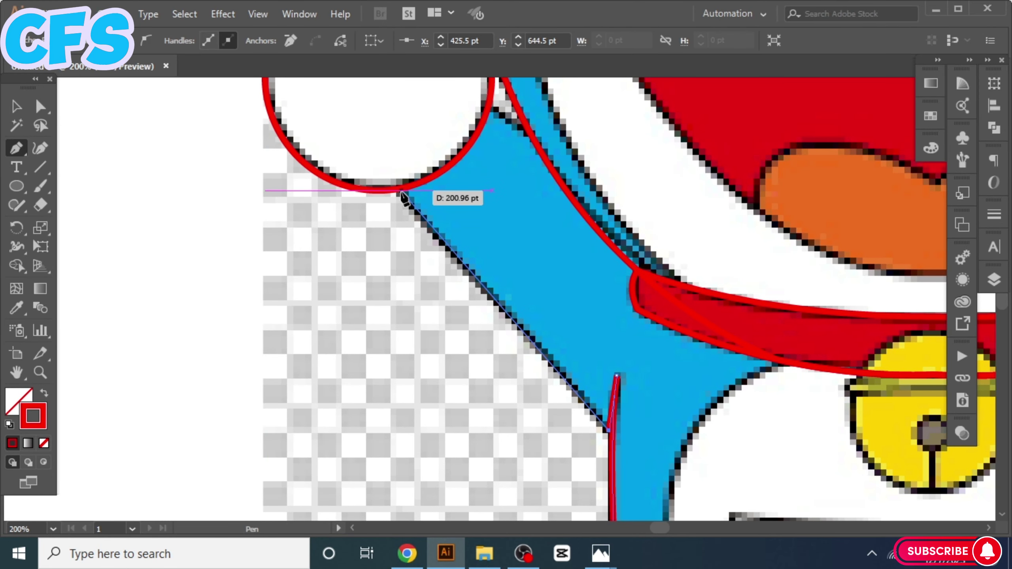
left_click(405, 195)
Add anchors at the arm-hand junction and arm top, ending the outline at the collar's right end
scroll(376, 179, "up", 2)
scroll(376, 179, "right", 3)
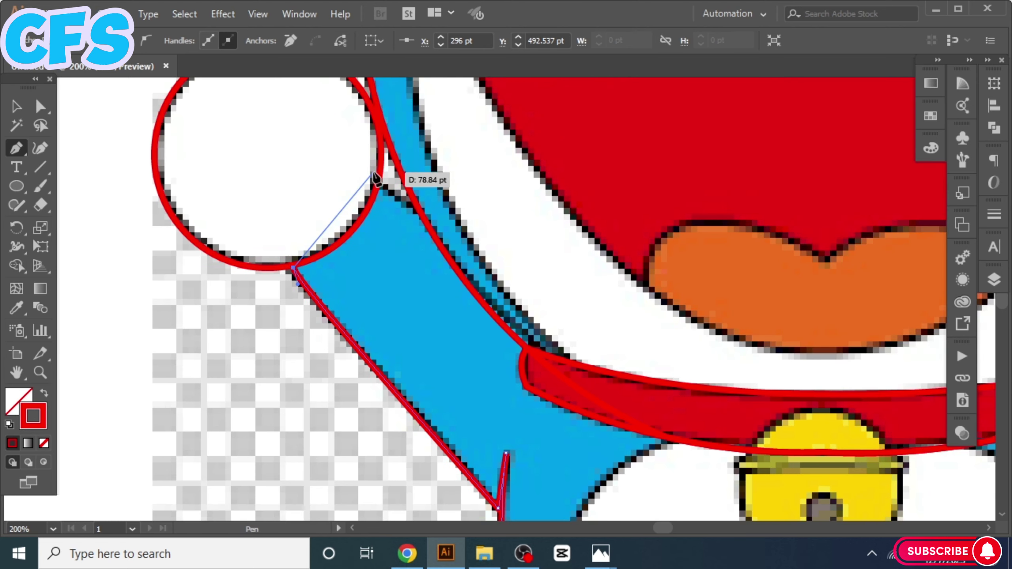
left_click(380, 176)
left_click(426, 221)
key("ctrl+minus")
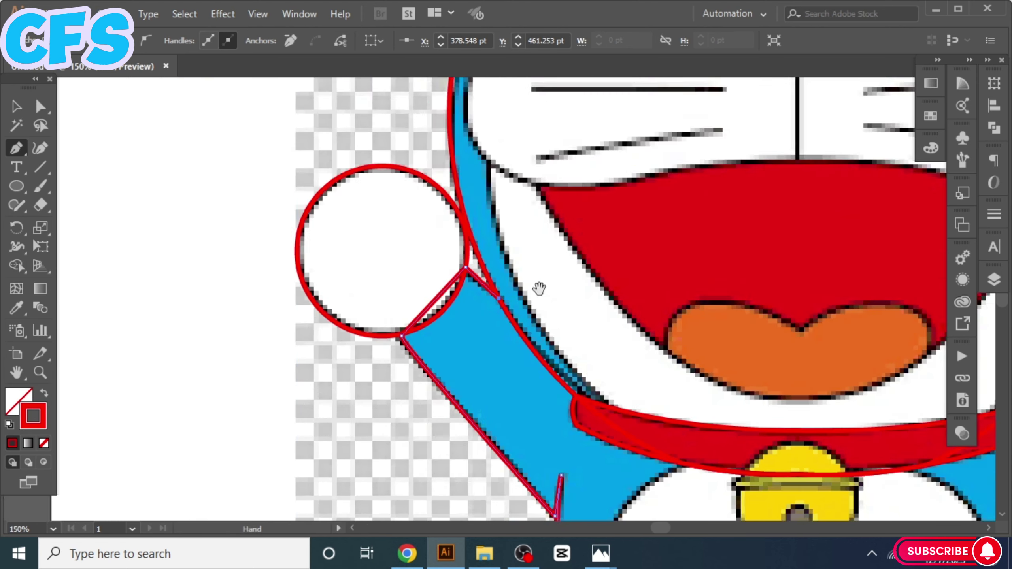
scroll(537, 287, "down", 3)
scroll(538, 287, "right", 4)
left_click(843, 294)
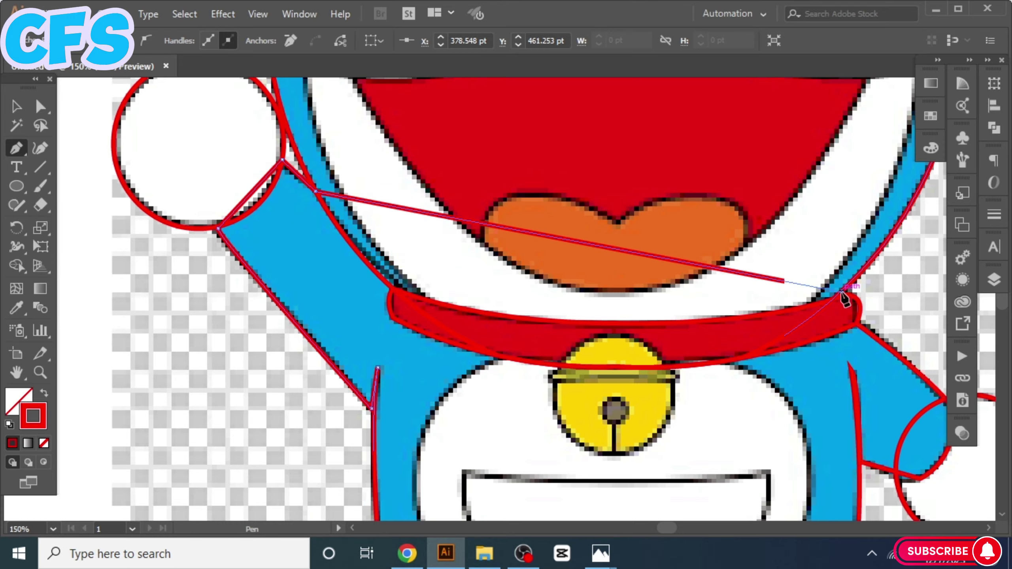
Select the finished arm outline and activate the Shape Builder tool with Shift+M
scroll(756, 247, "down", 2)
scroll(757, 247, "right", 4)
scroll(693, 202, "up", 3)
scroll(693, 201, "left", 2)
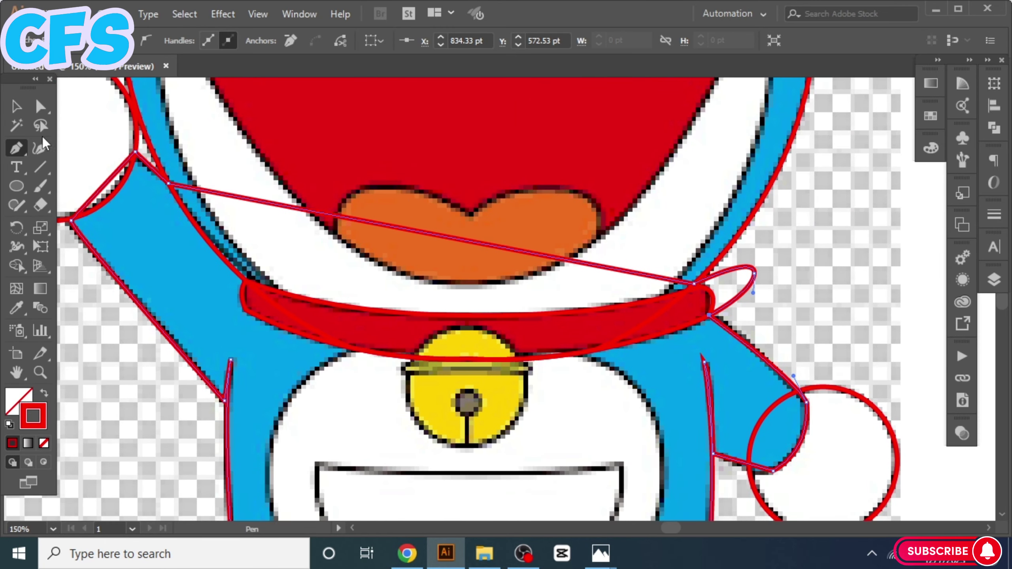
key("ctrl")
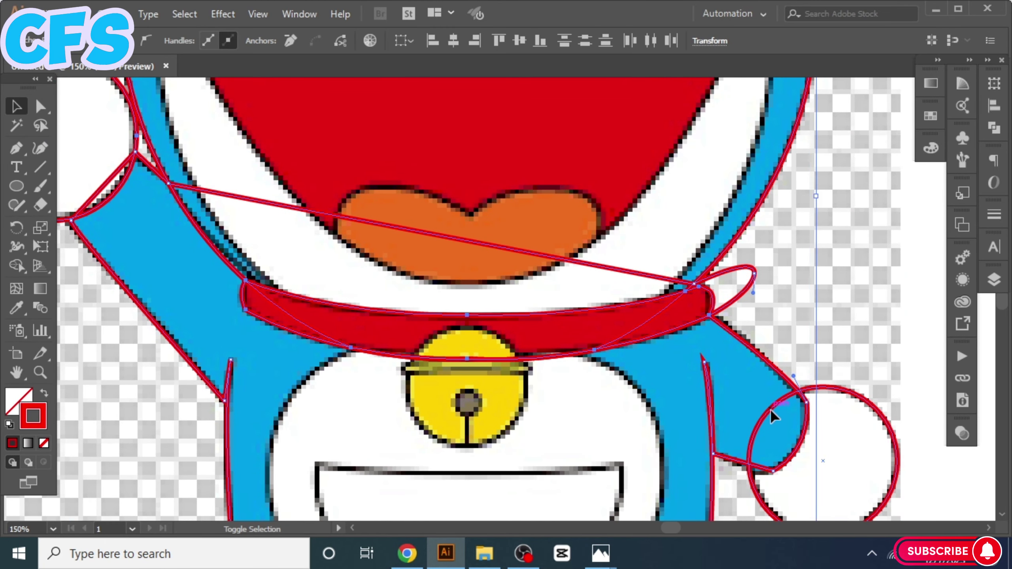
scroll(769, 409, "down", 2)
scroll(770, 408, "left", 2)
key("shift+m")
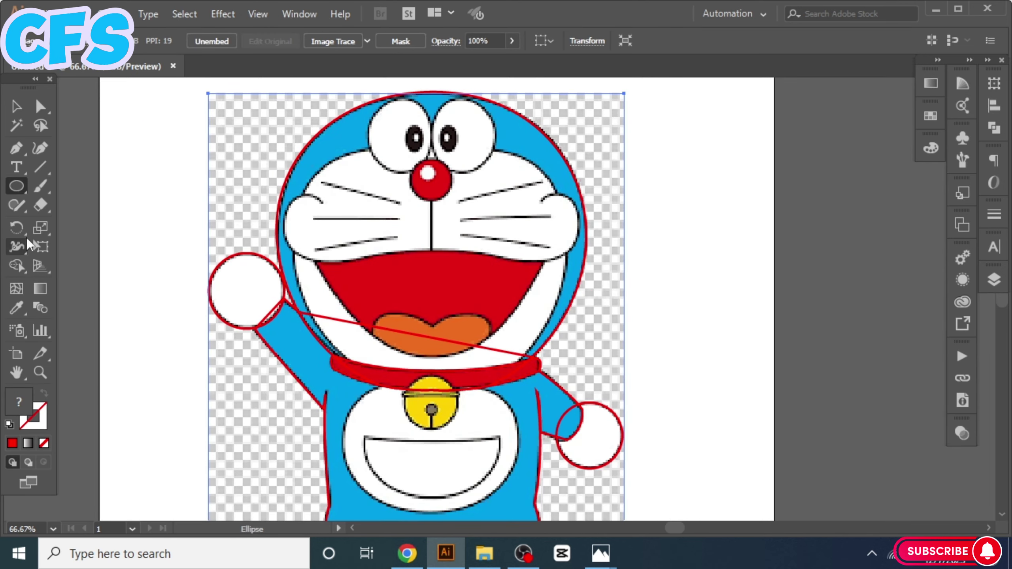
Draw a circle over the red nose and an ellipse over the left eye
key("l")
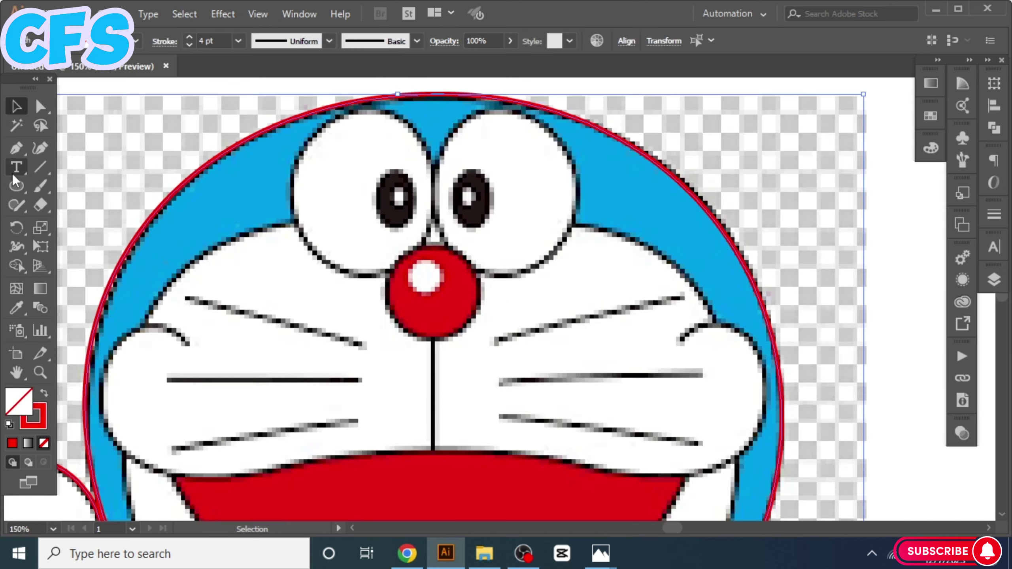
mouse_move(399, 252)
left_mouse_down()
mouse_move(480, 333)
mouse_move(388, 245)
left_mouse_up()
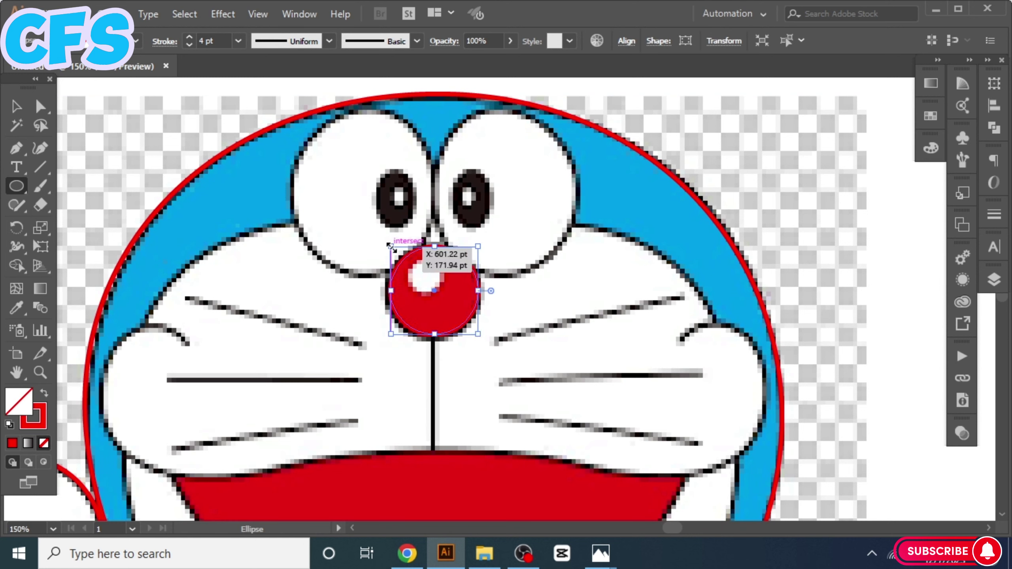
left_click_drag(317, 104, 434, 276)
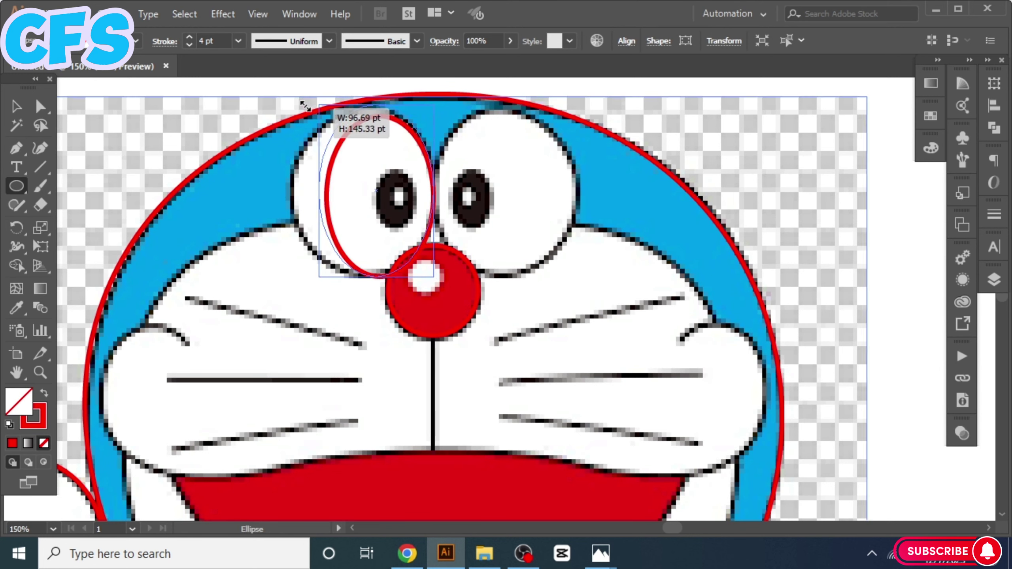
Make the eye ellipse's left anchor a pointed corner and widen its top anchor's curve handles
left_click(18, 149)
left_click(102, 205)
left_click(318, 191)
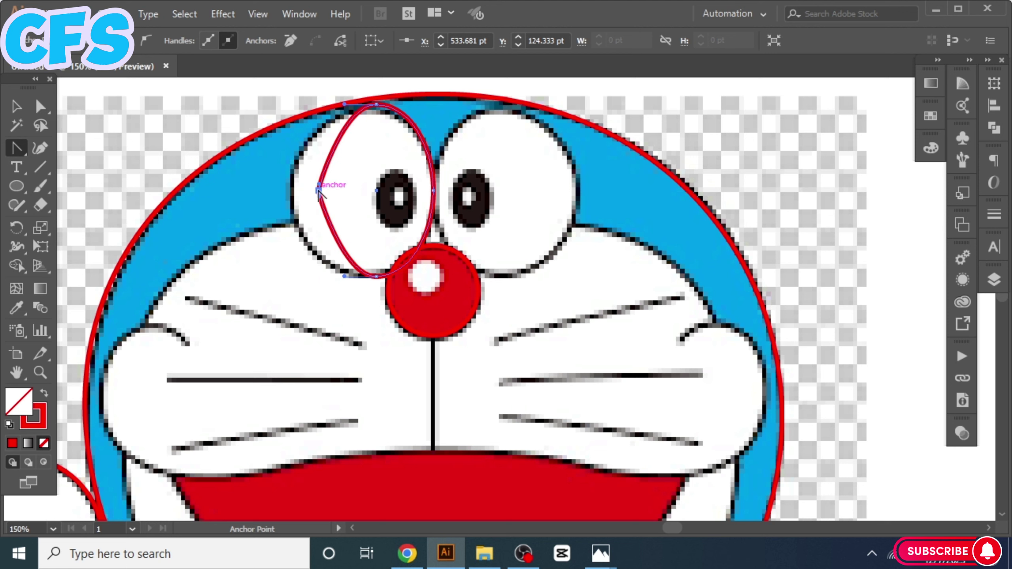
mouse_move(318, 191)
left_mouse_down()
mouse_move(291, 190)
mouse_move(294, 231)
left_mouse_up()
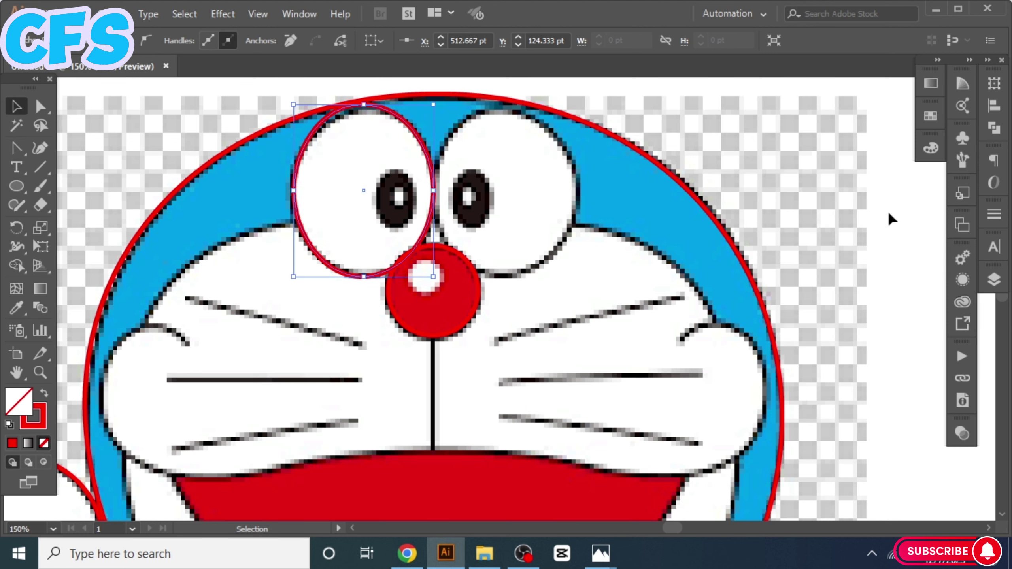
key("shift+c")
left_click_drag(362, 104, 402, 104)
Try a reflected copy of the eye ellipse, then undo the distorted result
key("a")
left_click(449, 184)
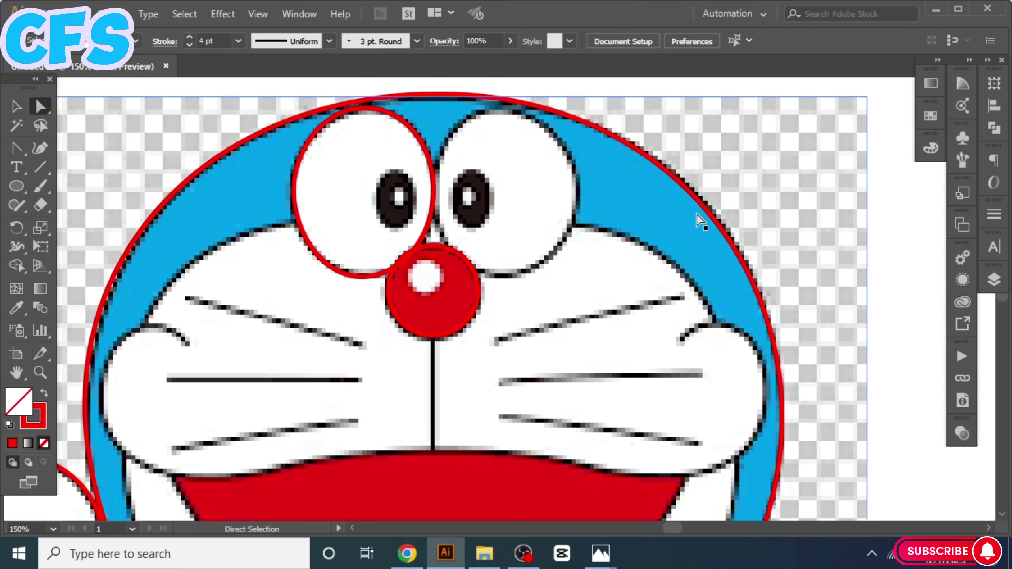
left_click(363, 108)
left_click(565, 201)
right_click(370, 210)
mouse_move(416, 439)
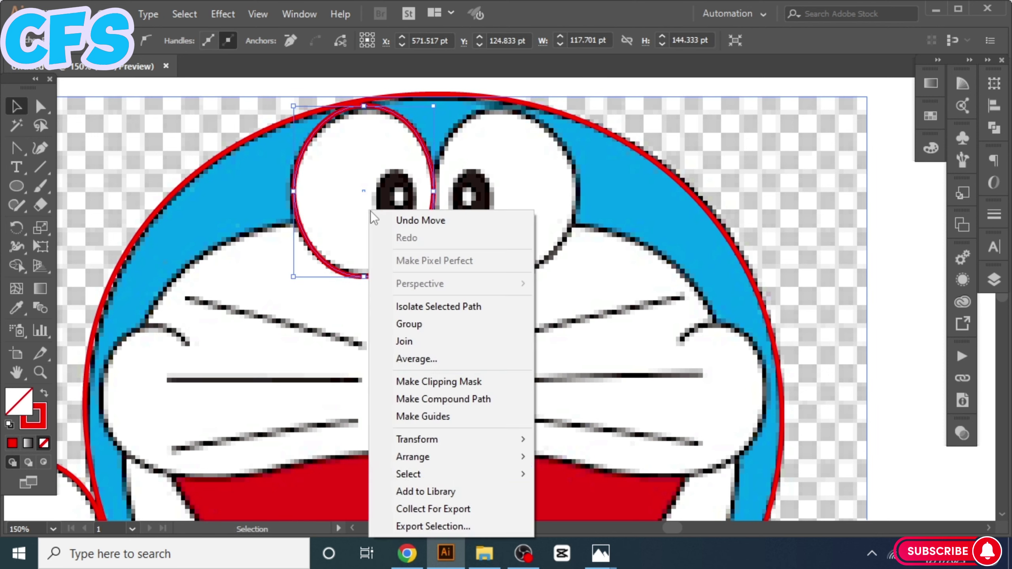
left_click(564, 362)
left_click(424, 374)
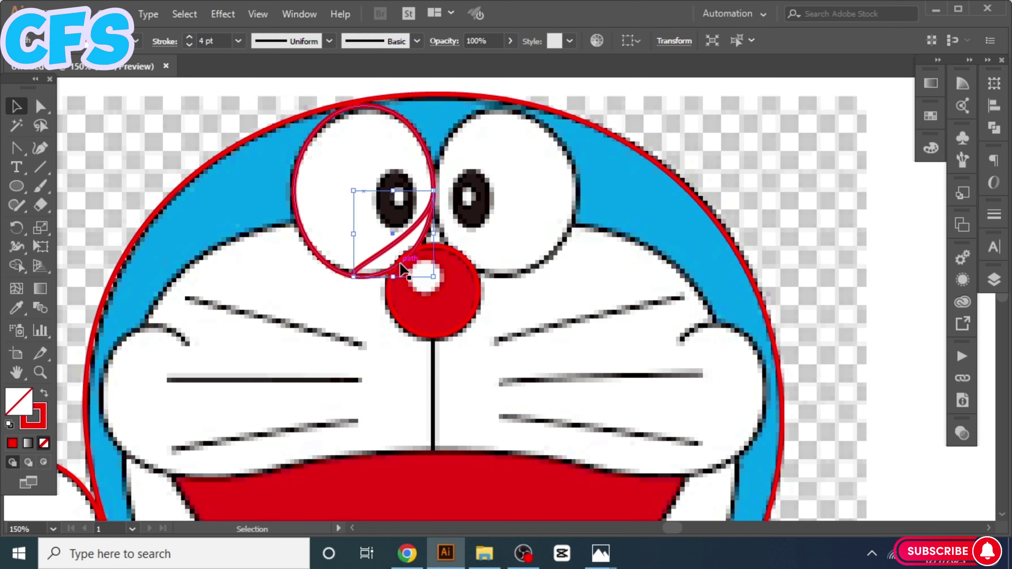
key("ctrl+z")
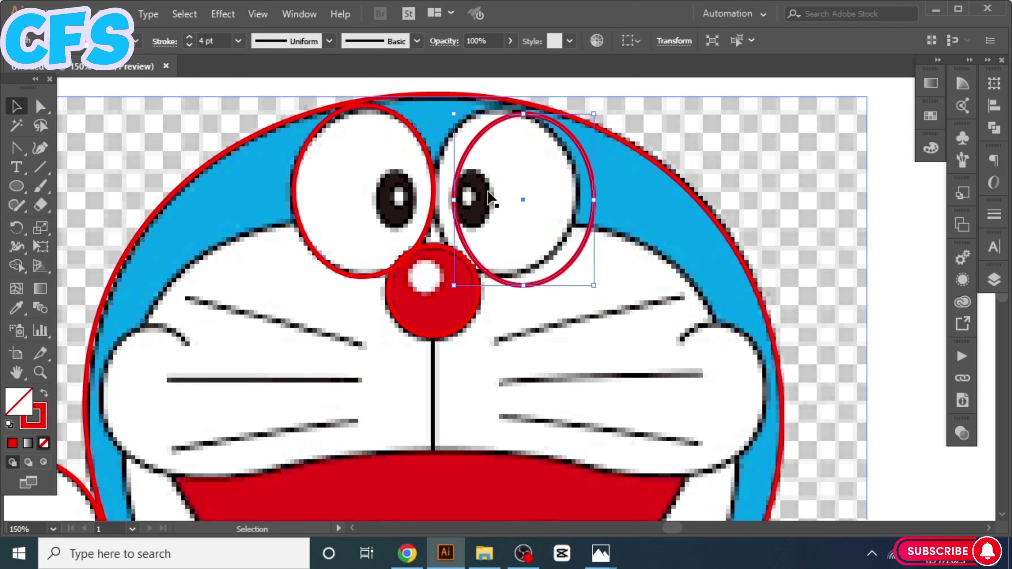
Draw an ellipse outlining the left pupil
right_click(452, 188)
left_click(479, 203)
left_click(16, 186)
mouse_move(393, 226)
left_mouse_down()
mouse_move(414, 231)
mouse_move(451, 350)
left_mouse_up()
key("ctrl+shift+a")
scroll(390, 171, "up", 3)
scroll(431, 270, "down", 3)
key("ctrl+minus")
left_click(291, 201)
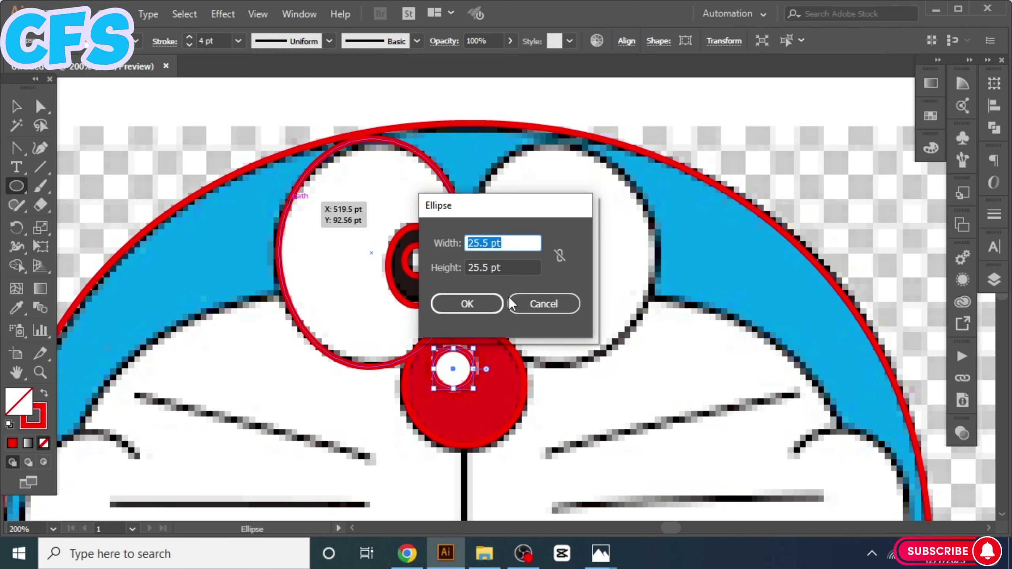
left_click(543, 300)
Select only the left eye and pupil outlines and group them
key("v")
left_click_drag(277, 135, 473, 383)
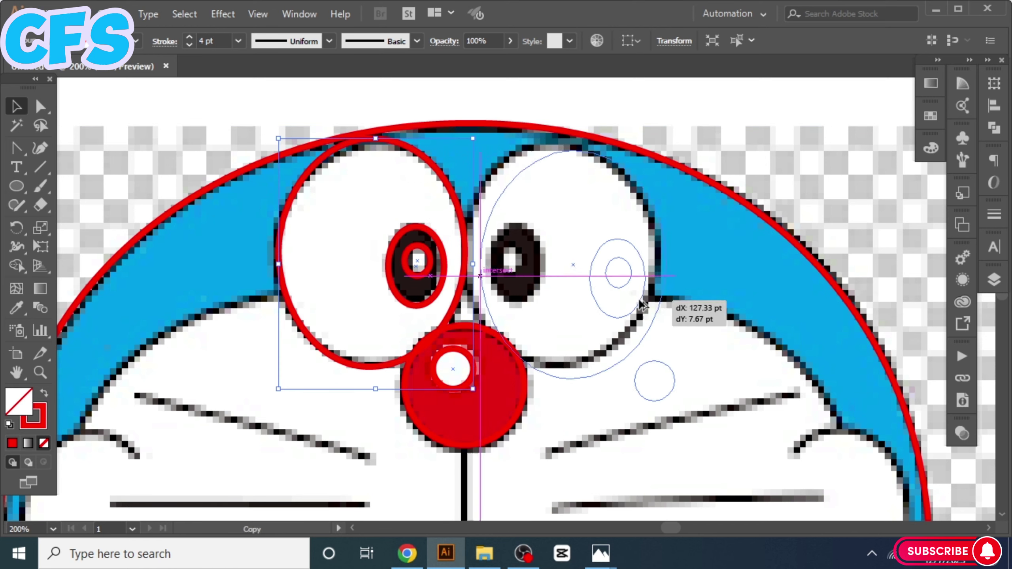
left_click(734, 135)
left_click(461, 277, "shift")
right_click(462, 277)
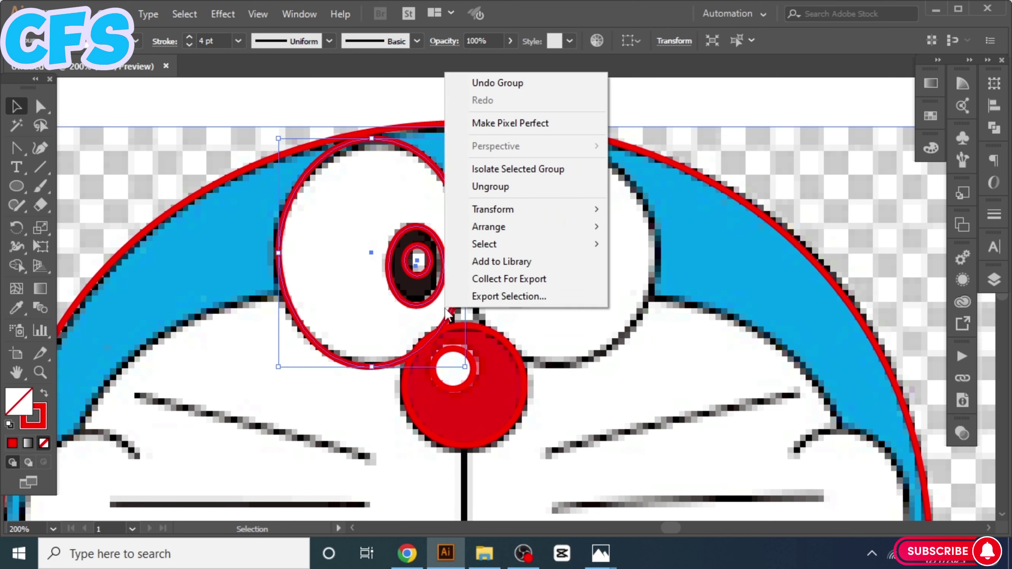
Copy the eye group onto the right eye, reflect it, and nudge it into place
left_click_drag(446, 319, 653, 325)
right_click(653, 326)
left_click(514, 327)
left_click(510, 374)
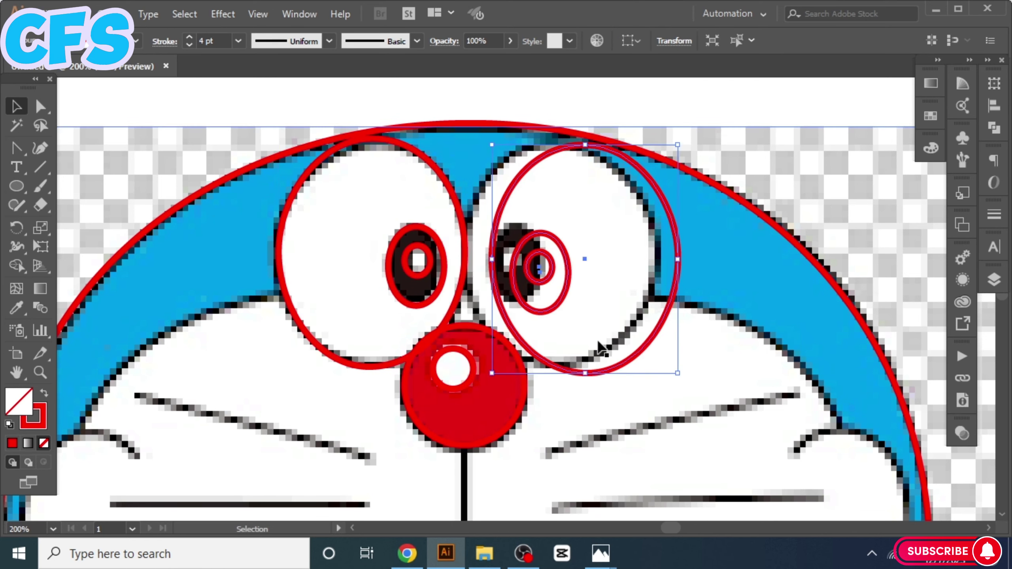
left_click_drag(529, 263, 514, 264)
left_click(775, 112)
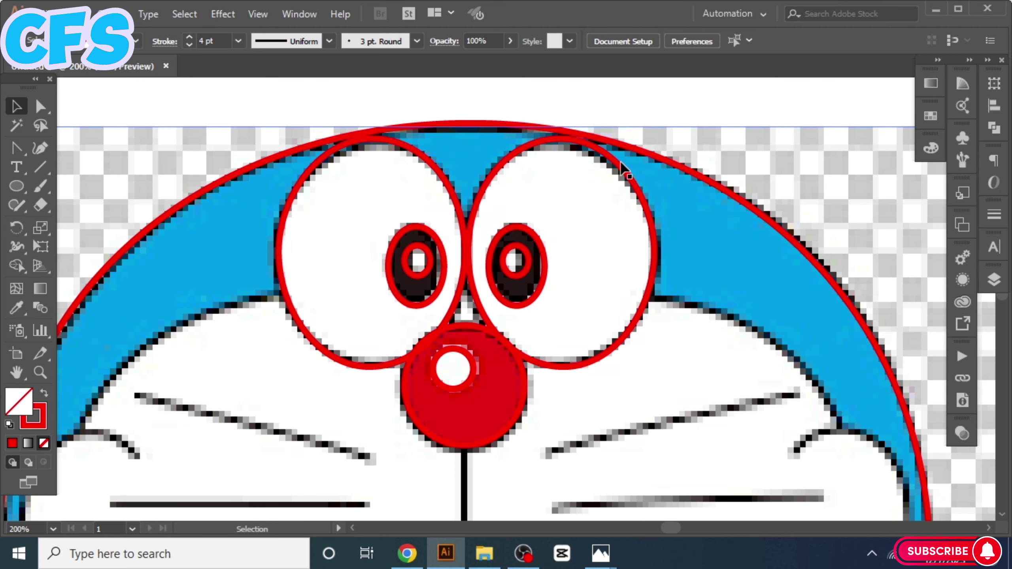
Start a pen path for the face edge, curving around the left cheek down to the collar
key("ctrl+minus")
left_click(17, 147)
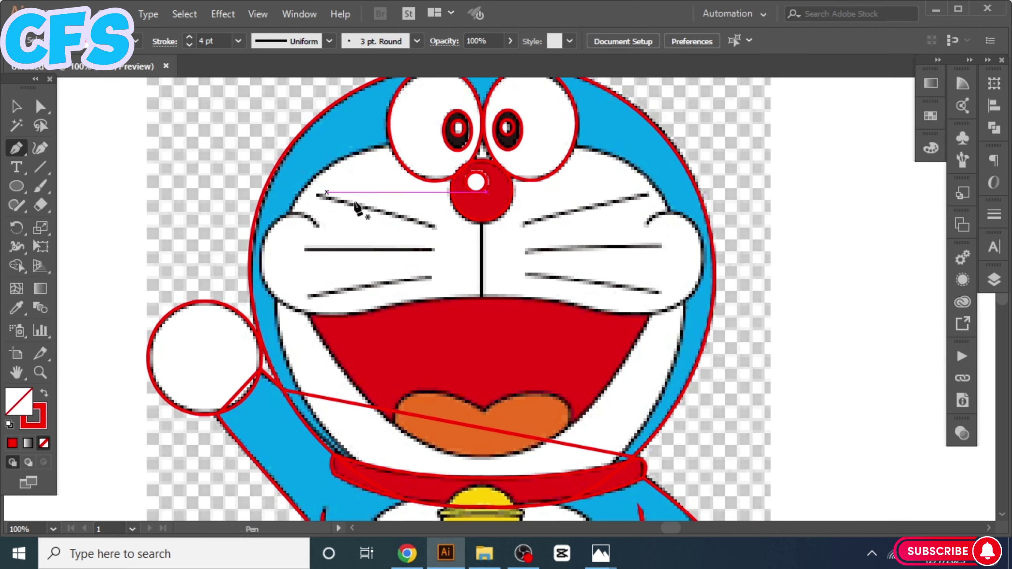
key("ctrl+plus")
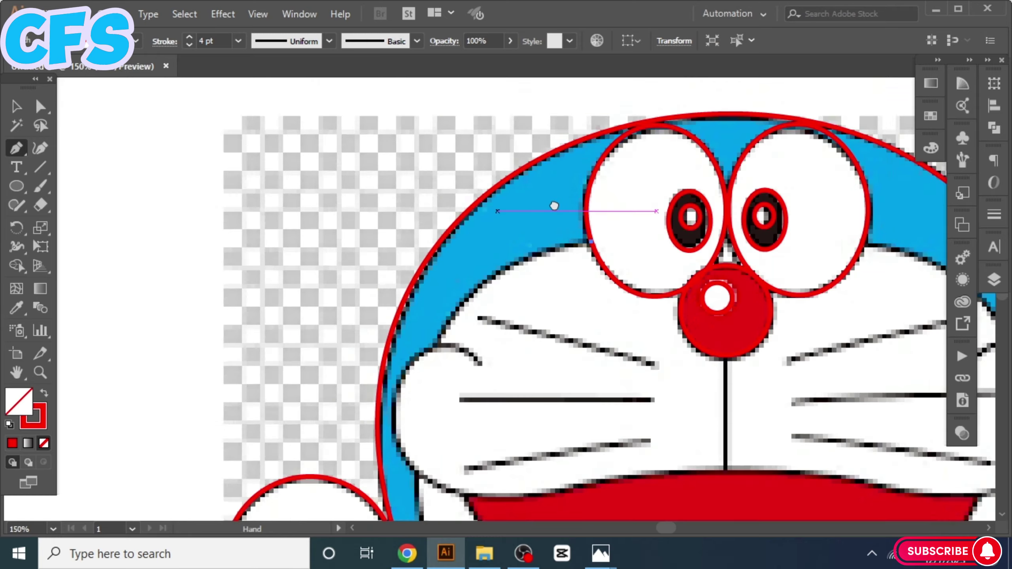
left_click(476, 302)
left_click_drag(519, 319, 524, 337)
scroll(482, 365, "down", 3)
scroll(505, 367, "left", 2)
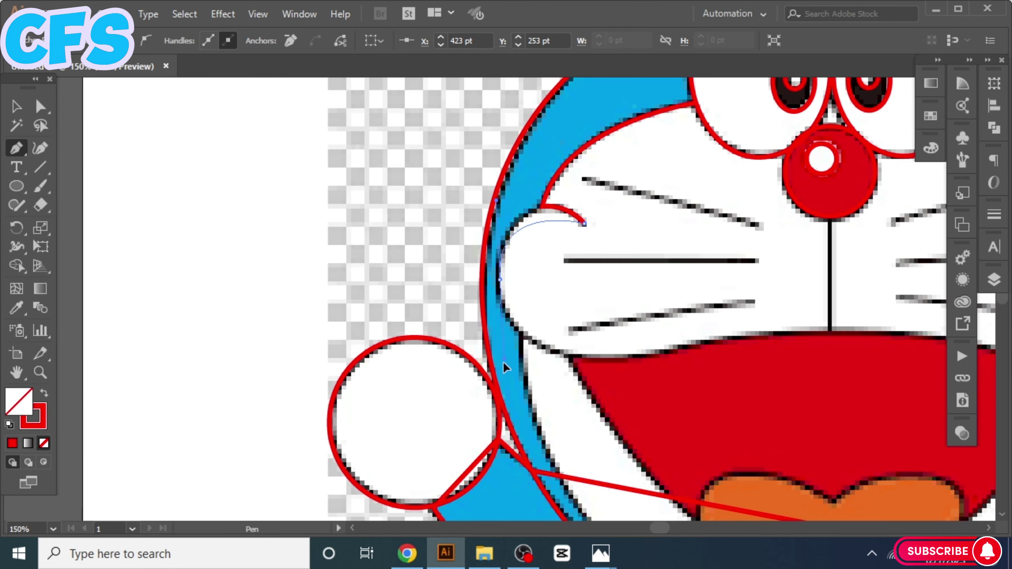
scroll(503, 301, "down", 2)
scroll(407, 301, "right", 4)
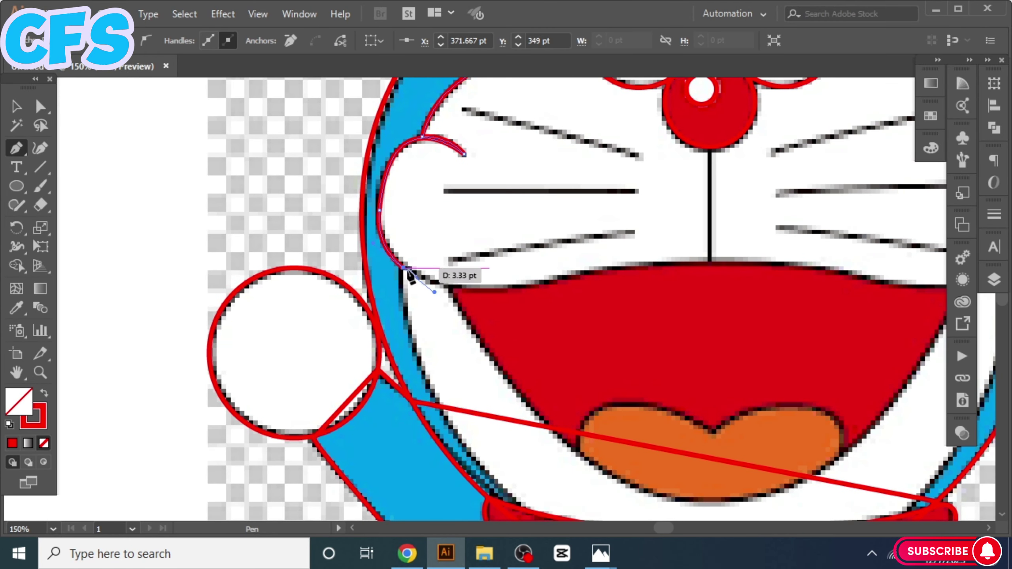
scroll(410, 278, "down", 3)
scroll(410, 277, "right", 2)
left_click(475, 427)
Continue the face path along the collar edge and around the right cheek, undoing a misplaced anchor
scroll(634, 465, "down", 3)
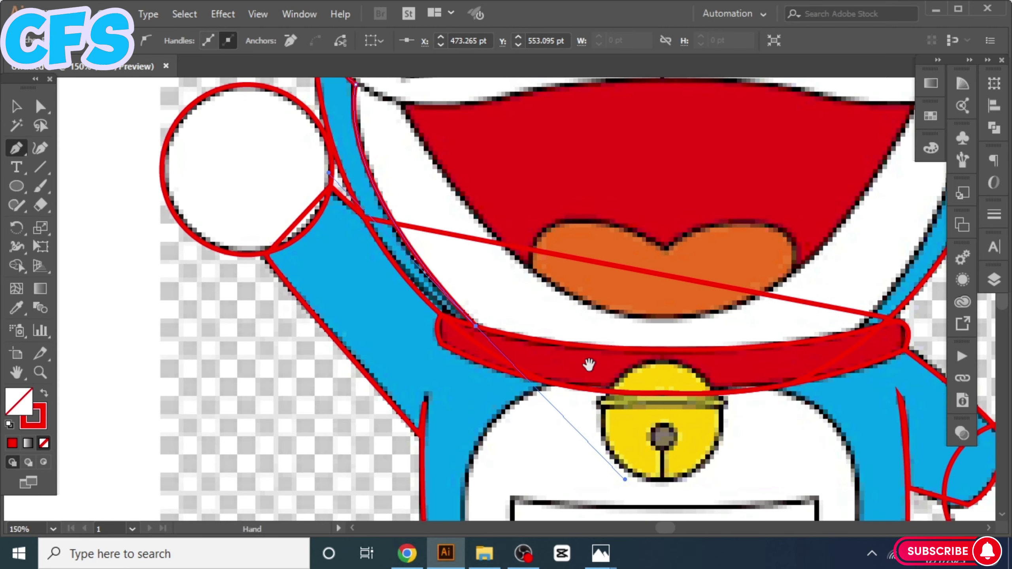
left_click_drag(588, 364, 291, 358)
left_click_drag(365, 343, 380, 345)
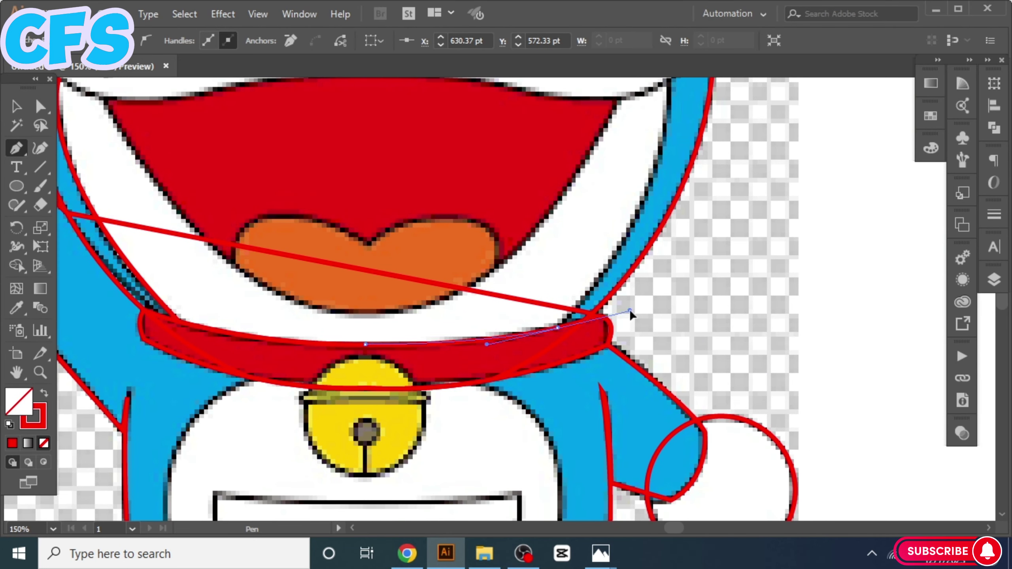
scroll(557, 330, "up", 5)
left_click_drag(565, 266, 563, 142)
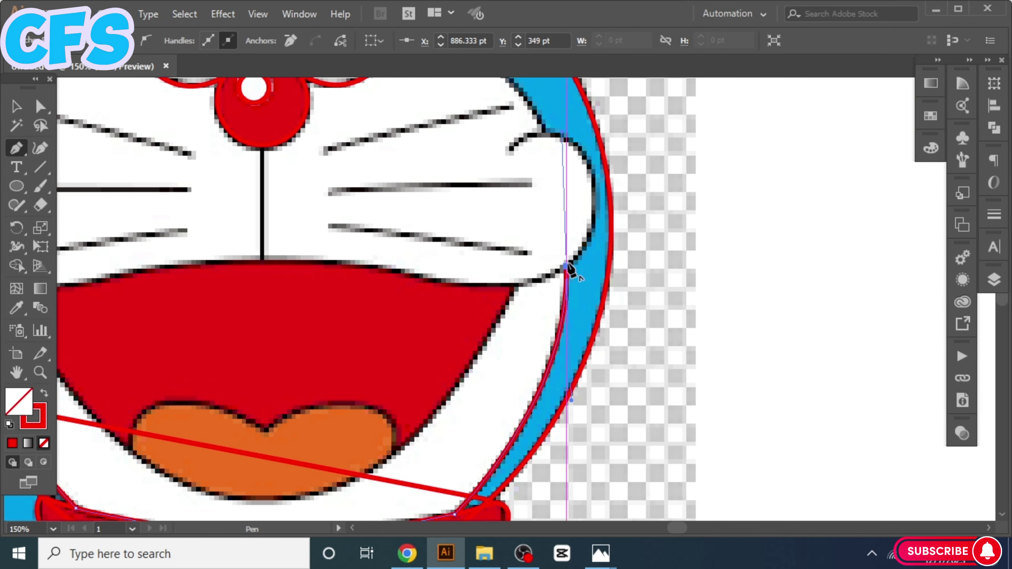
scroll(569, 271, "up", 4)
scroll(558, 295, "right", 2)
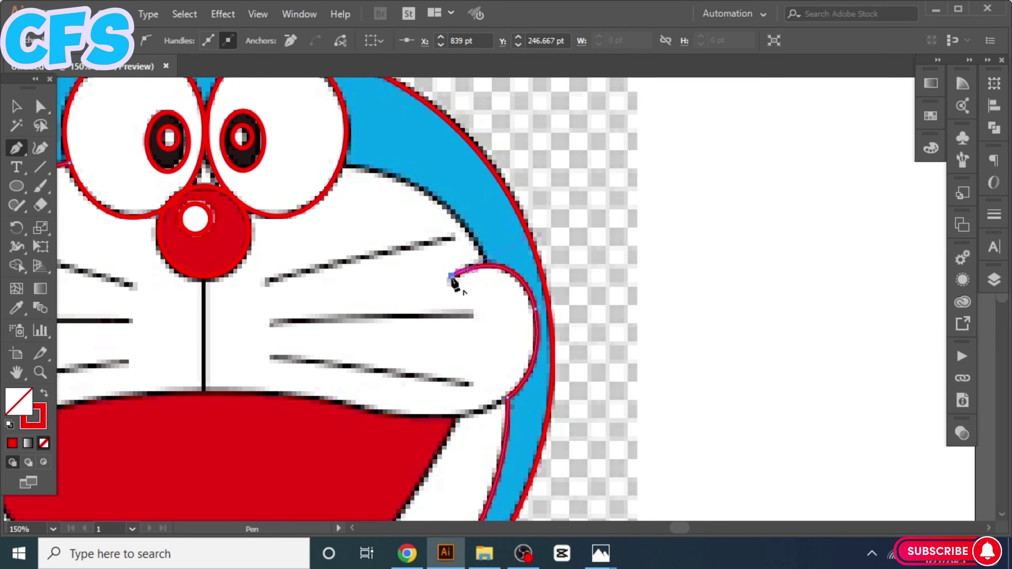
key("ctrl+z")
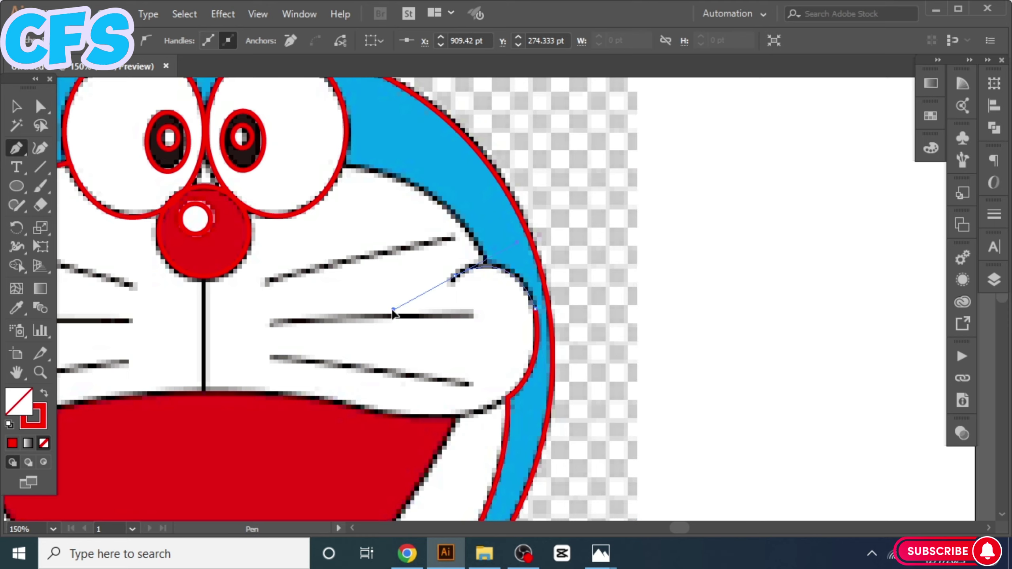
scroll(489, 264, "up", 3)
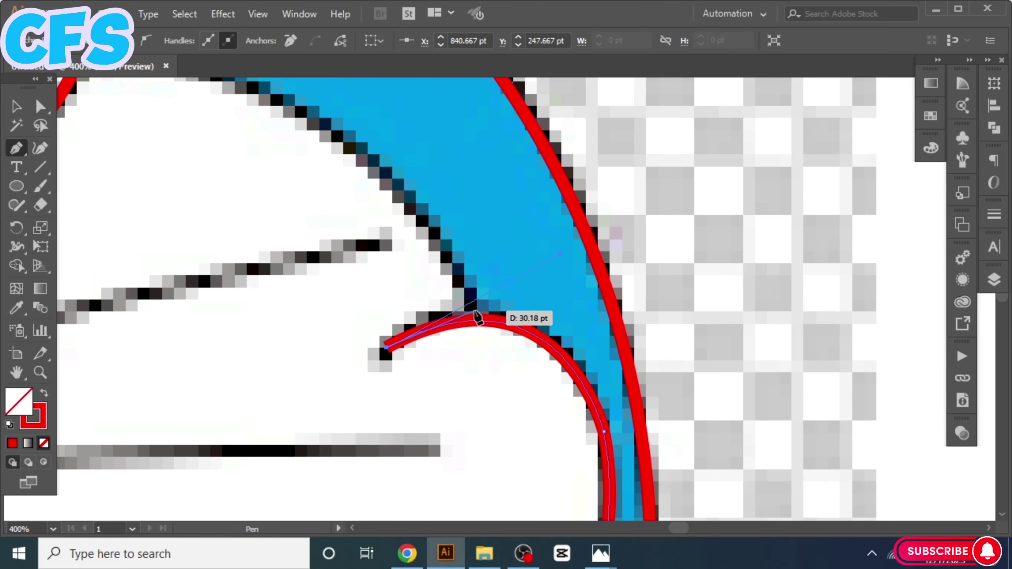
scroll(502, 319, "down", 2)
mouse_move(327, 196)
left_mouse_down()
mouse_move(631, 192)
mouse_move(497, 192)
left_mouse_up()
scroll(485, 193, "down", 1)
scroll(402, 177, "down", 1)
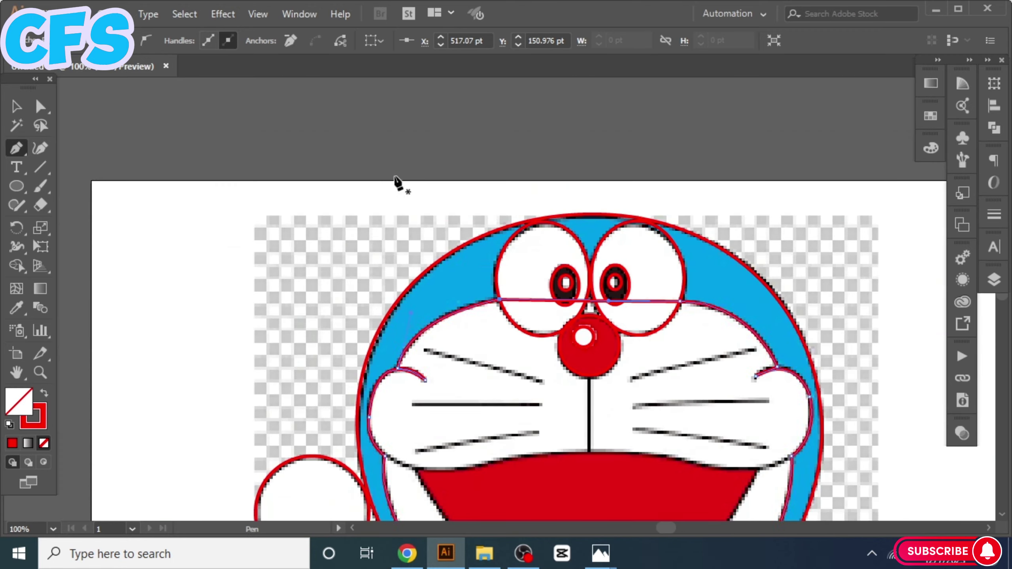
Trace the right and left whiskers with straight line segments, undoing one stray line
key("backslash")
left_click_drag(474, 289, 529, 233)
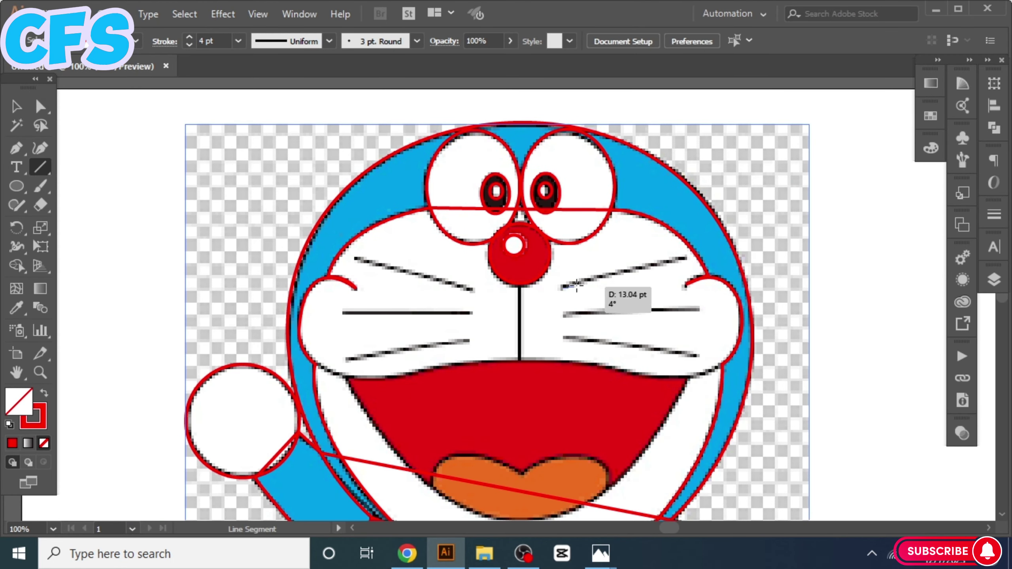
left_click_drag(576, 286, 684, 255)
key("ctrl+z")
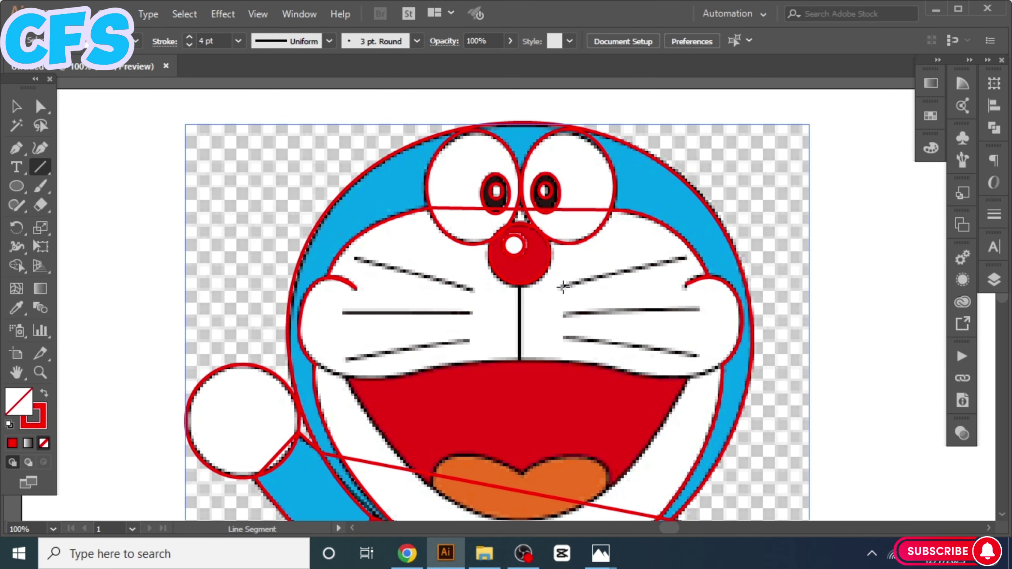
left_click_drag(564, 315, 700, 310)
left_click_drag(563, 338, 649, 347)
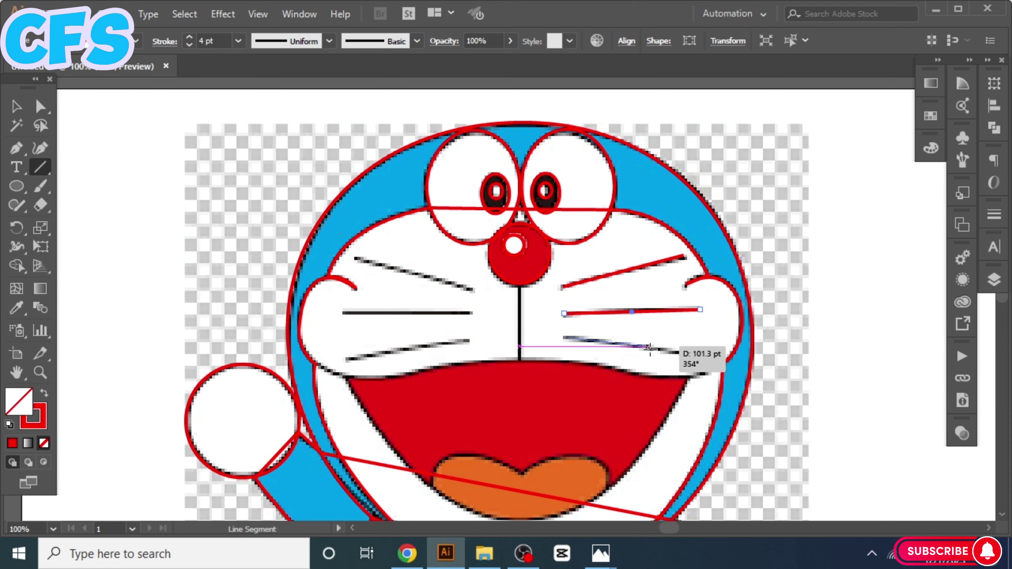
left_click_drag(448, 282, 355, 255)
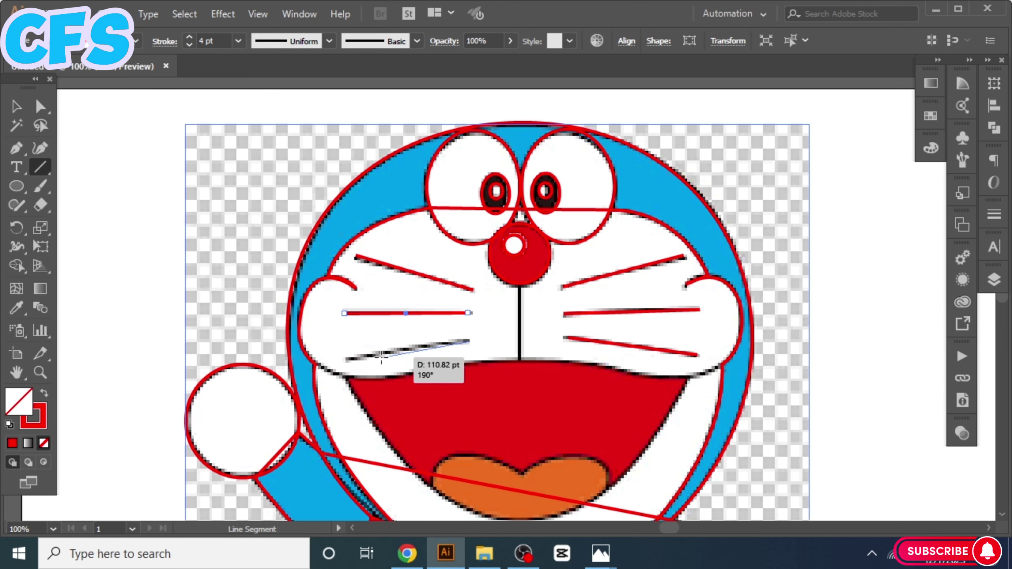
left_click_drag(381, 358, 348, 360)
key("p")
scroll(445, 354, "down", 4)
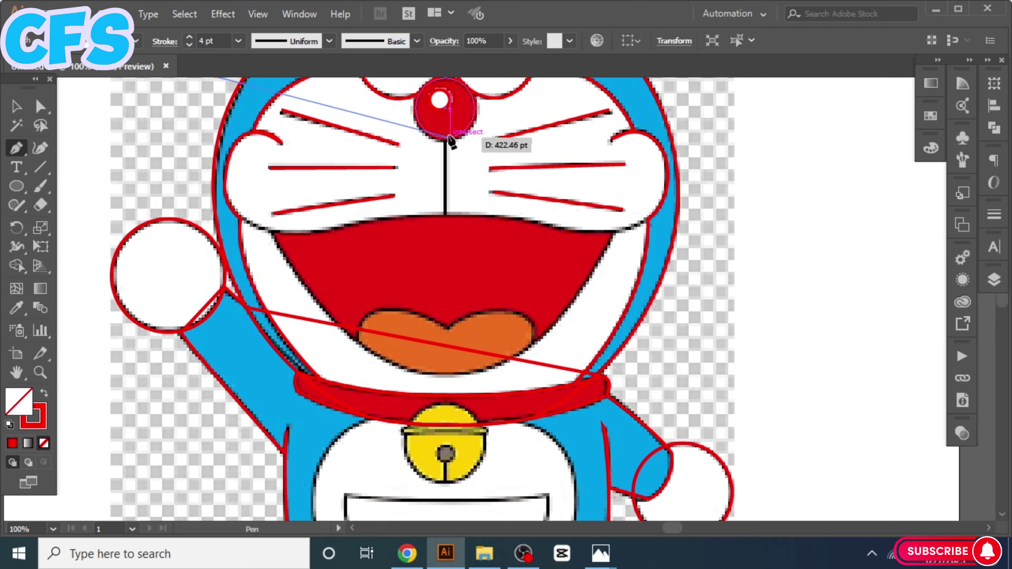
Start the mouth path at the nose line and curve it along the top edge, left corner and lower edge
scroll(450, 139, "up", 3)
left_click(511, 409)
scroll(511, 408, "down", 1)
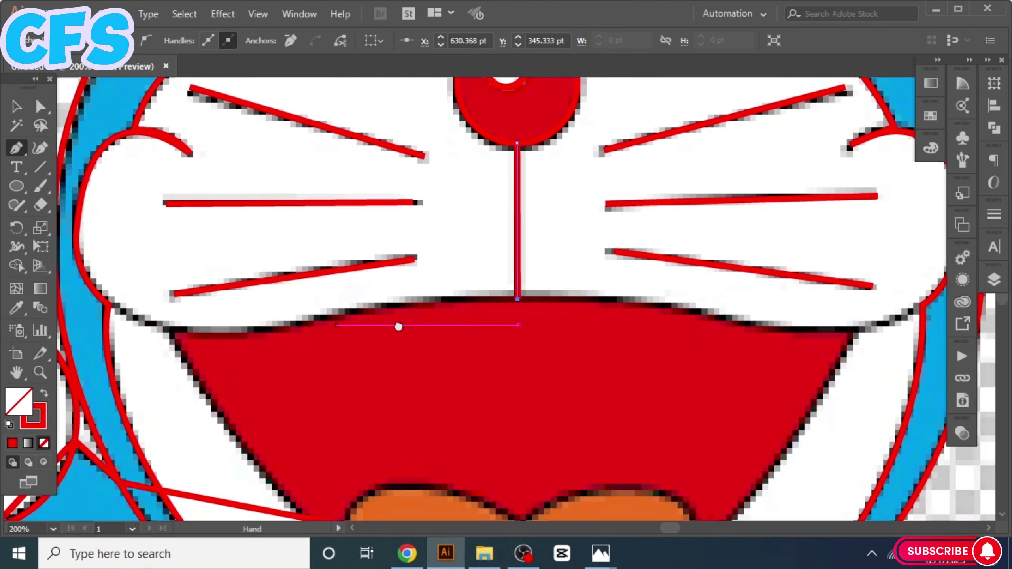
scroll(397, 323, "left", 3)
left_click_drag(514, 294, 418, 320)
left_click_drag(270, 232, 377, 313)
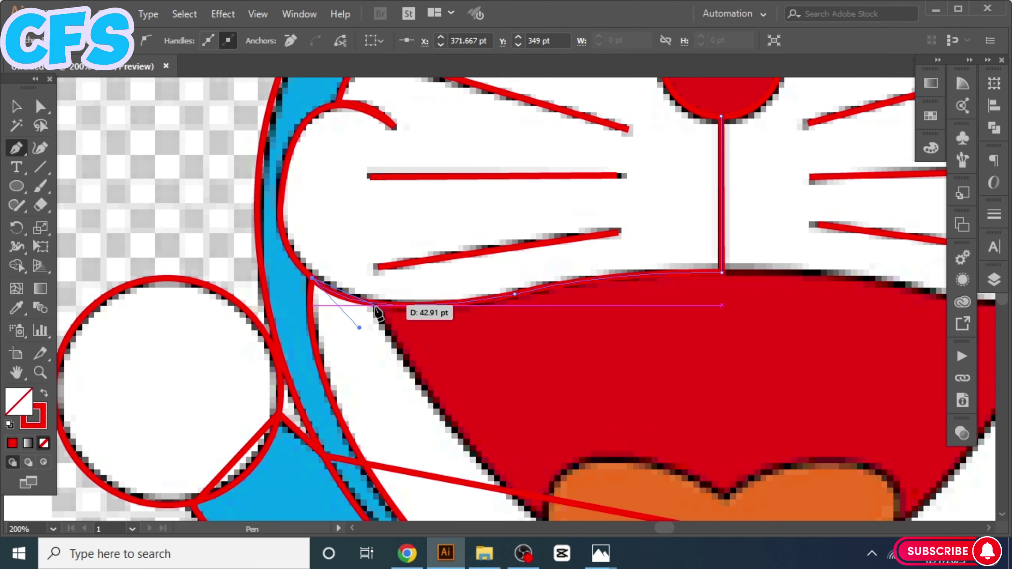
scroll(498, 371, "down", 2)
left_click_drag(542, 323, 473, 361)
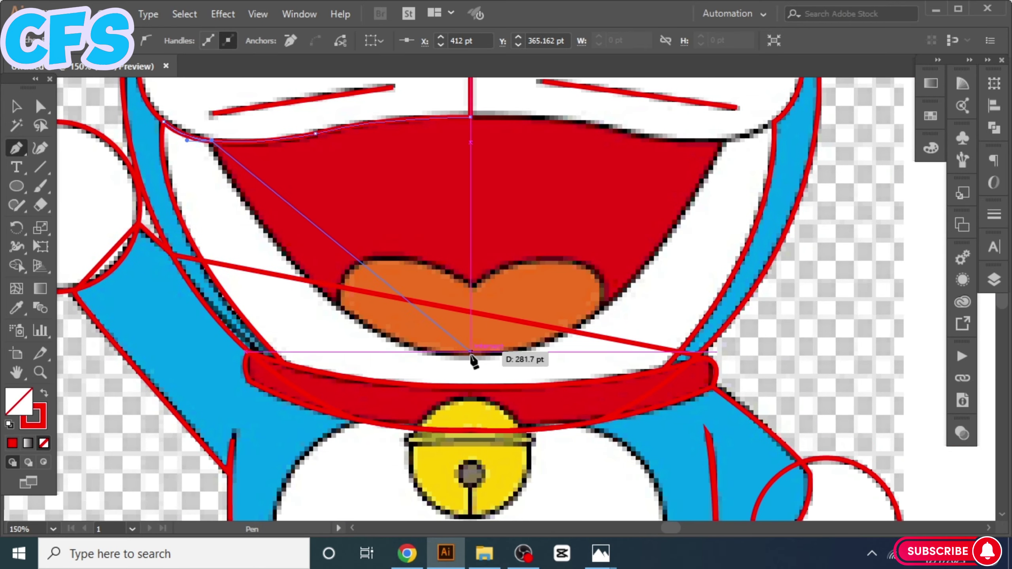
left_click_drag(657, 370, 745, 404)
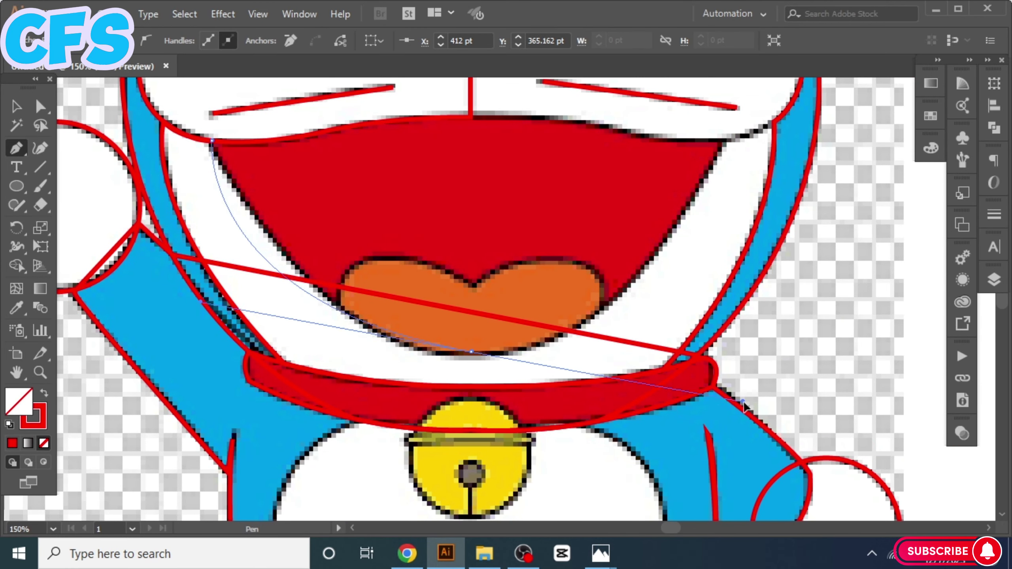
scroll(636, 358, "right", 2)
left_click(413, 369, "alt")
scroll(576, 236, "right", 3)
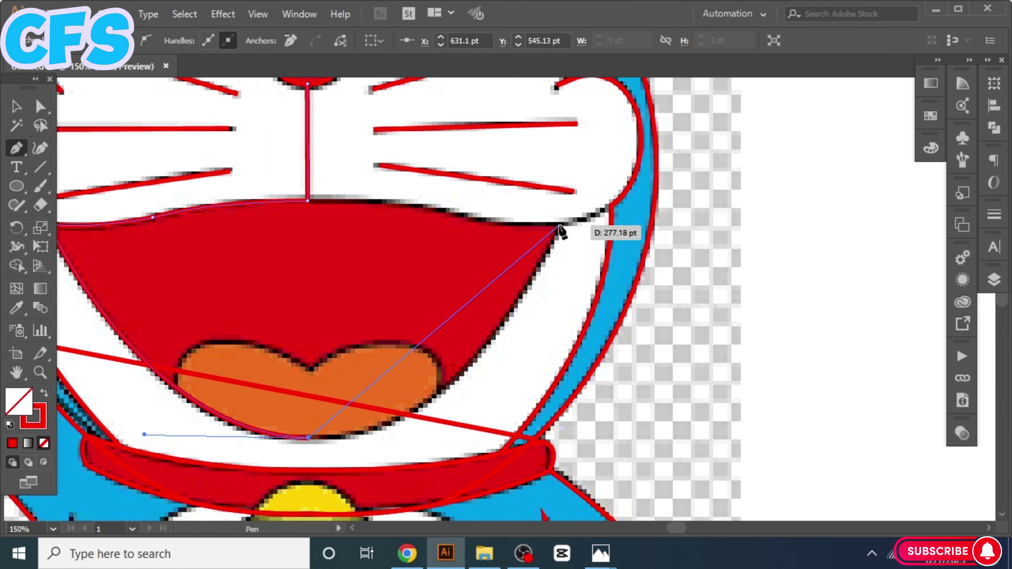
scroll(606, 109, "up", 3)
scroll(478, 343, "down", 1)
Redo the misplaced corner anchors and curve the path up the mouth's right side to its corner
key("ctrl+z")
left_click_drag(450, 447, 482, 394)
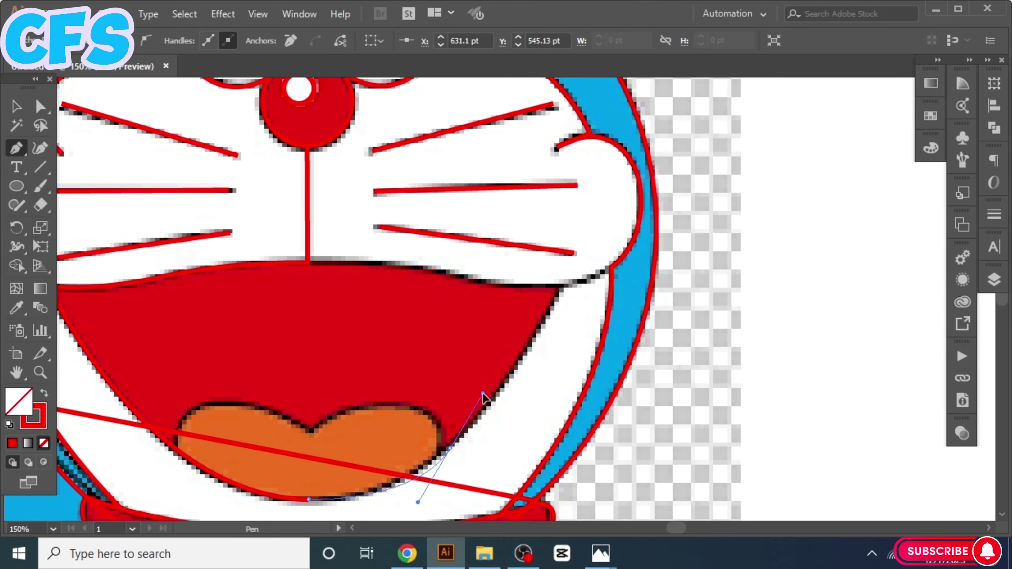
scroll(517, 358, "right", 2)
scroll(498, 339, "up", 1)
left_click(489, 326)
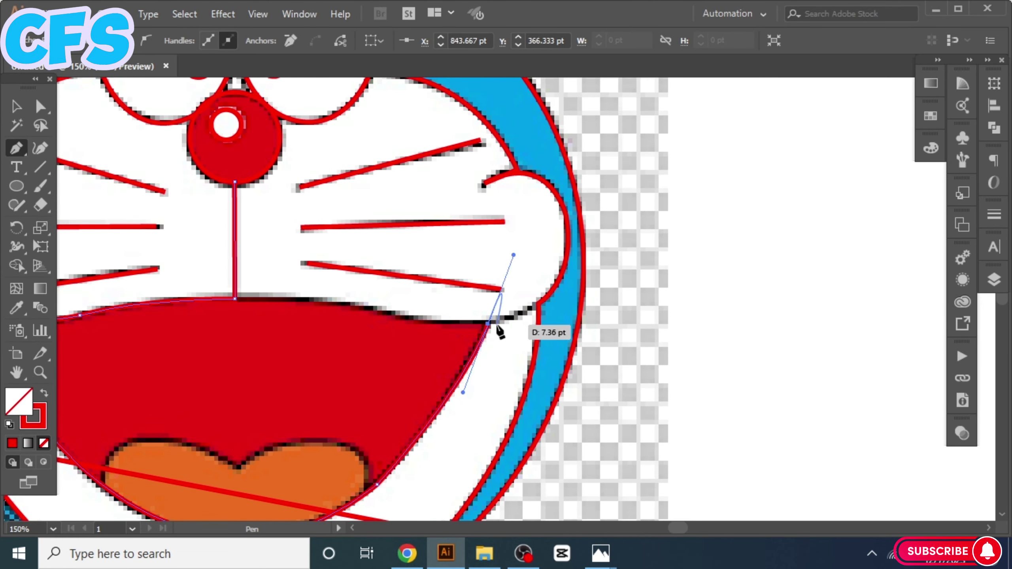
scroll(508, 244, "down", 3)
scroll(508, 244, "left", 3)
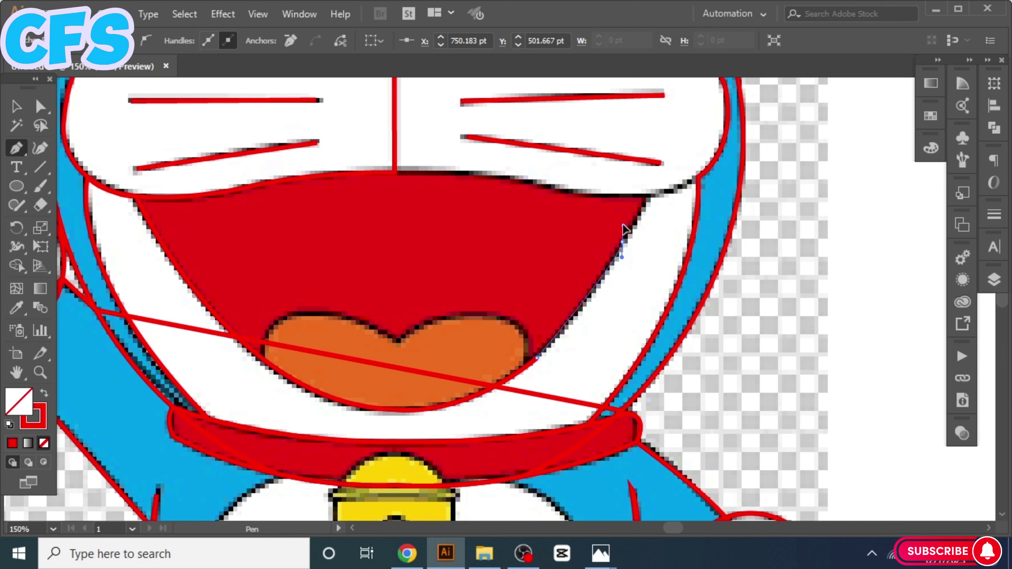
key("ctrl+z")
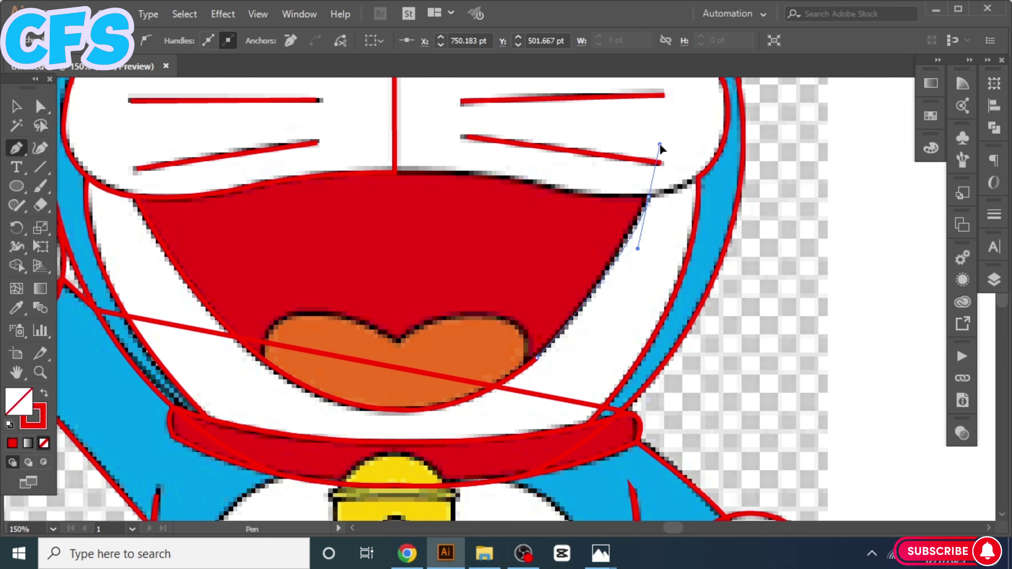
left_click_drag(660, 148, 677, 199)
scroll(569, 180, "right", 3)
scroll(568, 181, "up", 2)
left_click(585, 240)
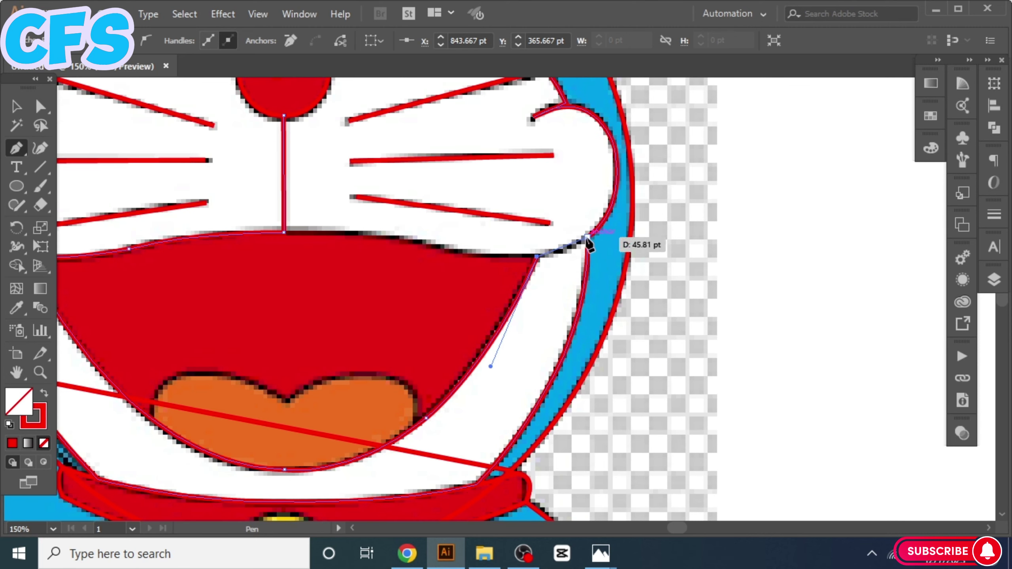
scroll(585, 240, "up", 2)
scroll(597, 310, "down", 2)
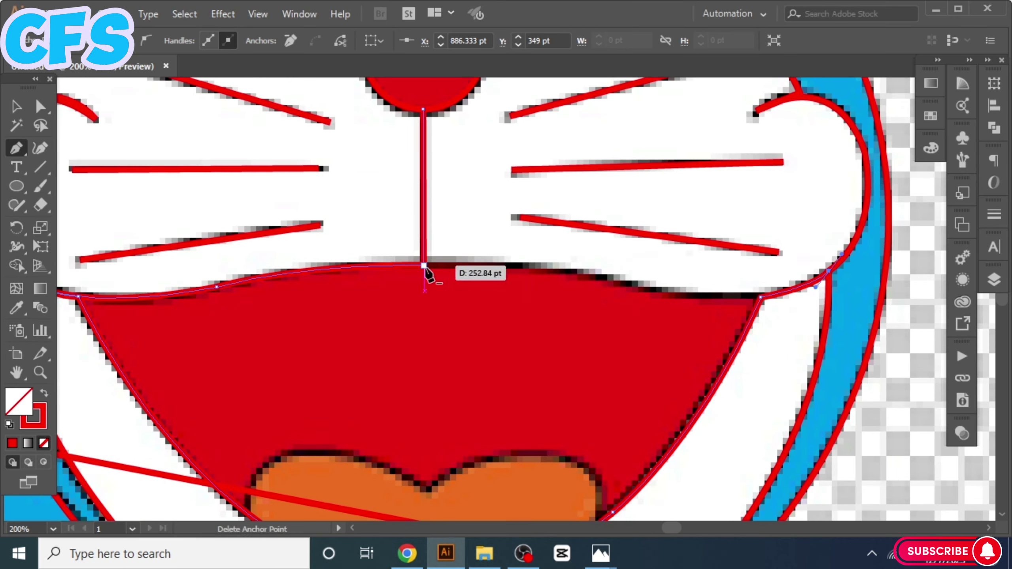
Join the mouth outline to the nose-line junction and finish the path
left_click_drag(636, 291, 738, 289)
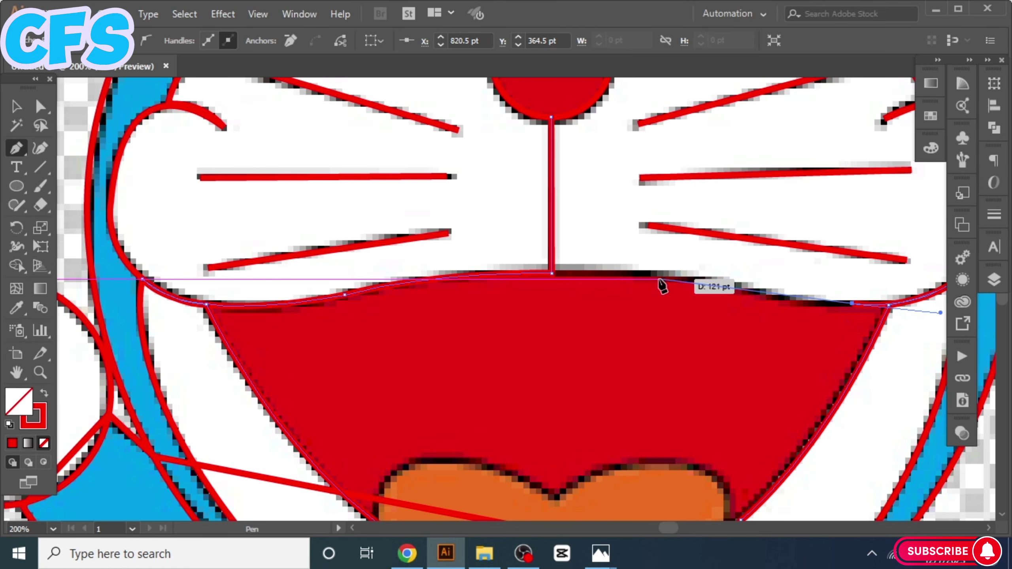
scroll(699, 285, "right", 3)
scroll(677, 275, "down", 1)
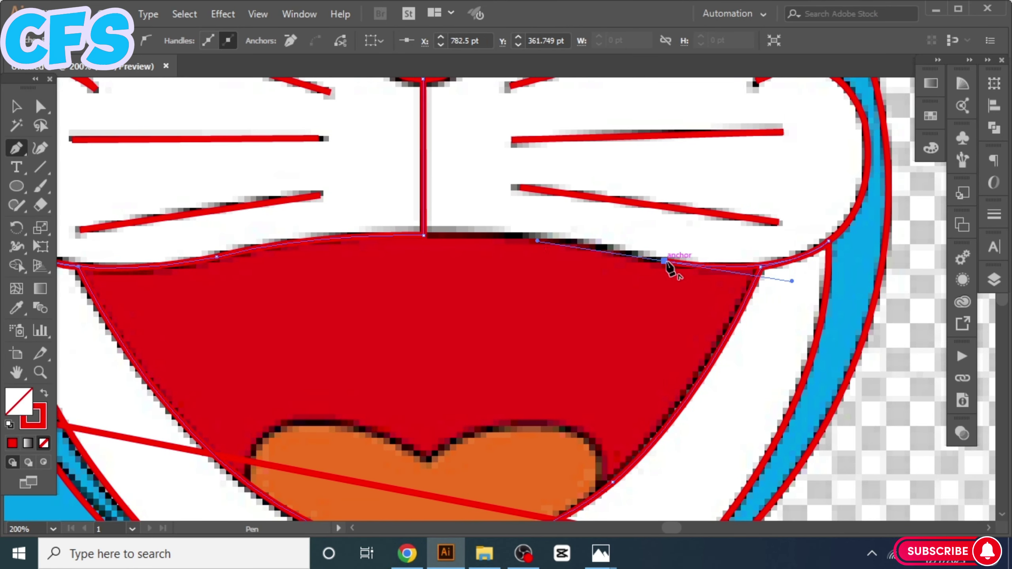
scroll(597, 279, "down", 2)
scroll(553, 272, "up", 5)
scroll(529, 279, "up", 2)
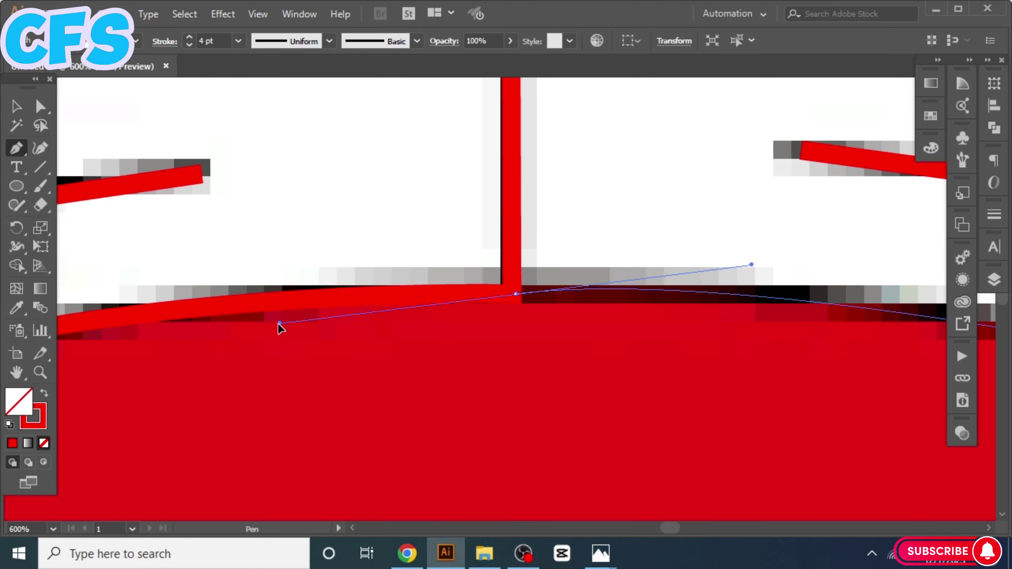
scroll(795, 312, "down", 3)
scroll(569, 351, "up", 2)
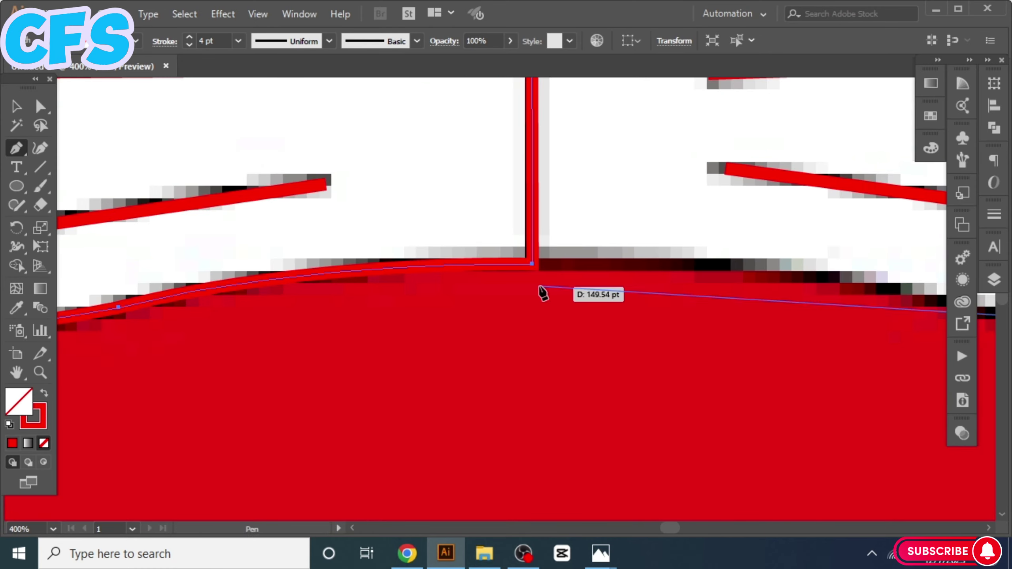
left_click(530, 265)
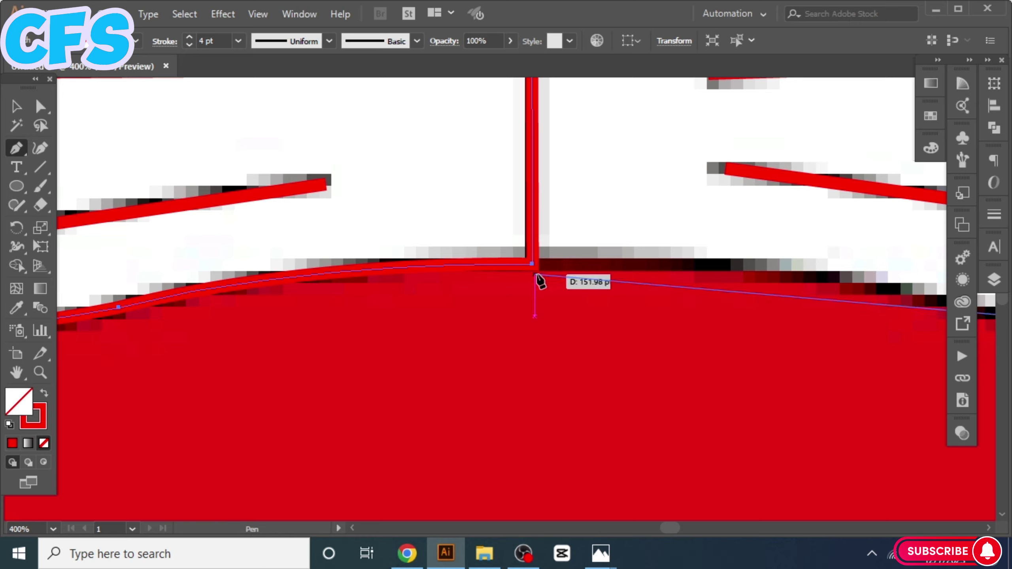
scroll(540, 279, "up", 5)
scroll(518, 271, "down", 2)
left_click_drag(516, 269, 180, 312)
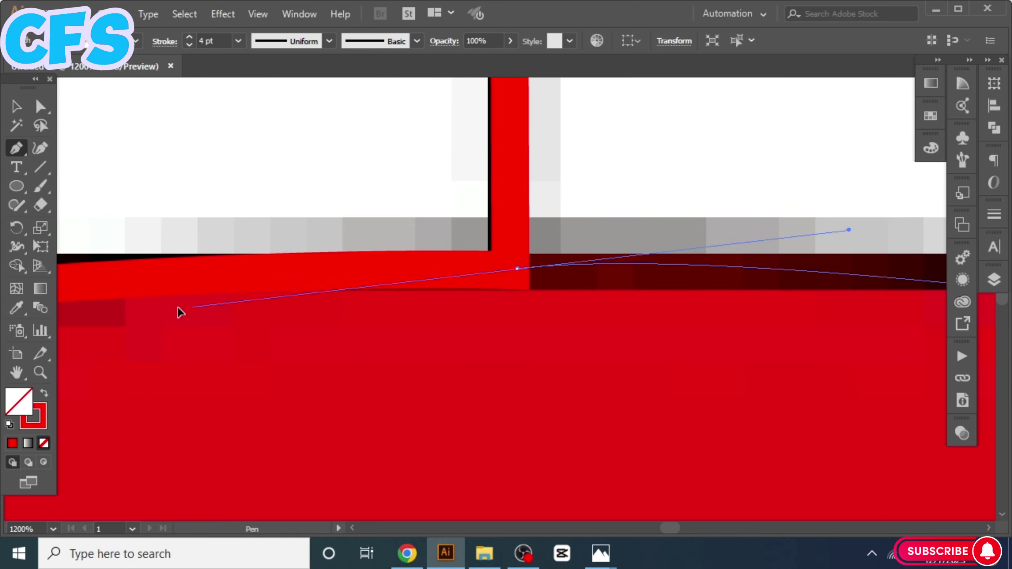
scroll(498, 307, "down", 3)
scroll(498, 307, "down", 3)
scroll(504, 309, "up", 3)
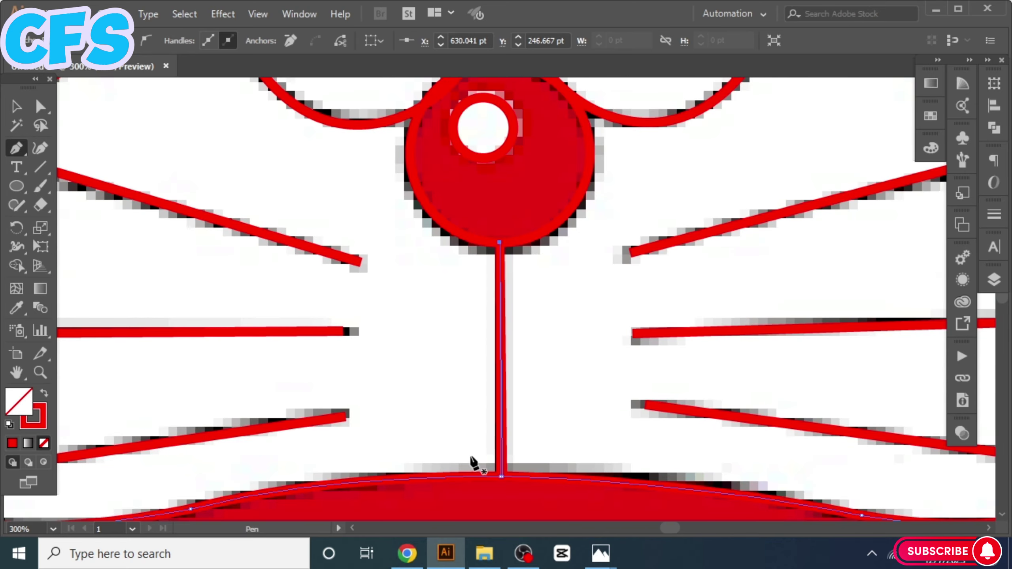
scroll(471, 457, "up", 4)
scroll(536, 217, "down", 8)
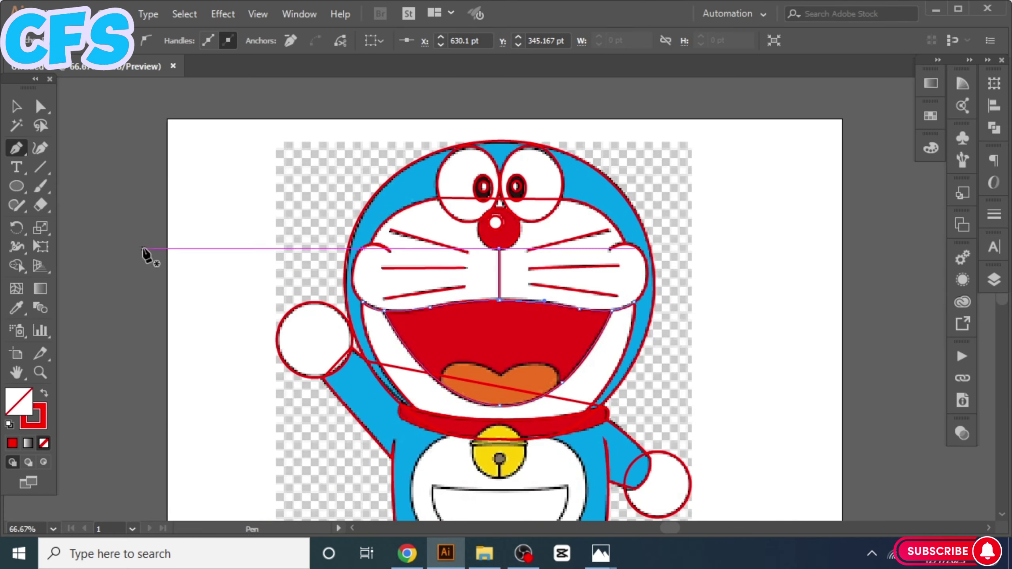
key("F7")
Show the hidden reference image and trace the round belly outline from the collar and back
scroll(737, 345, "down", 2)
key("ctrl+alt+3")
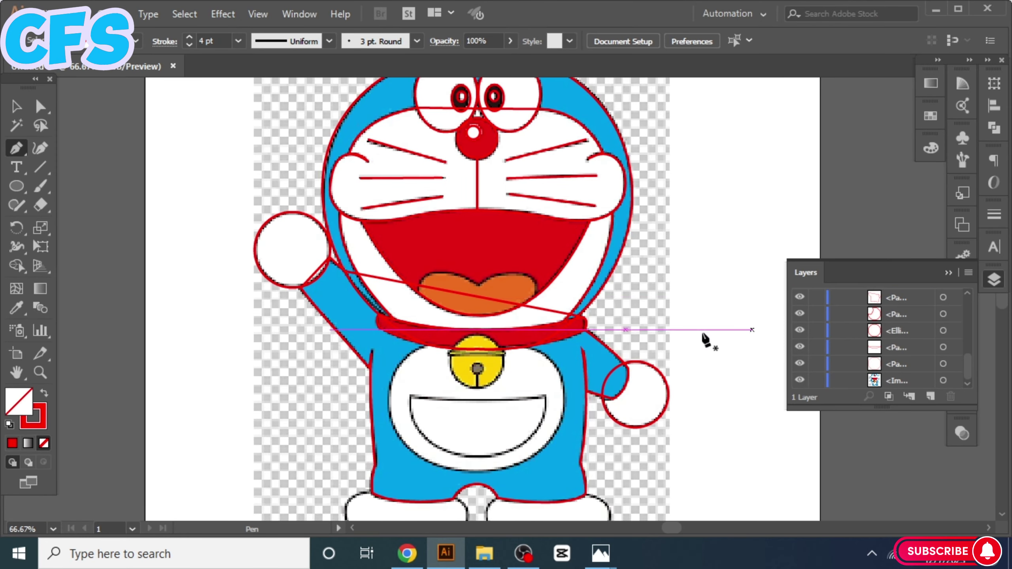
scroll(707, 339, "up", 2)
left_click(16, 186)
scroll(310, 260, "up", 2)
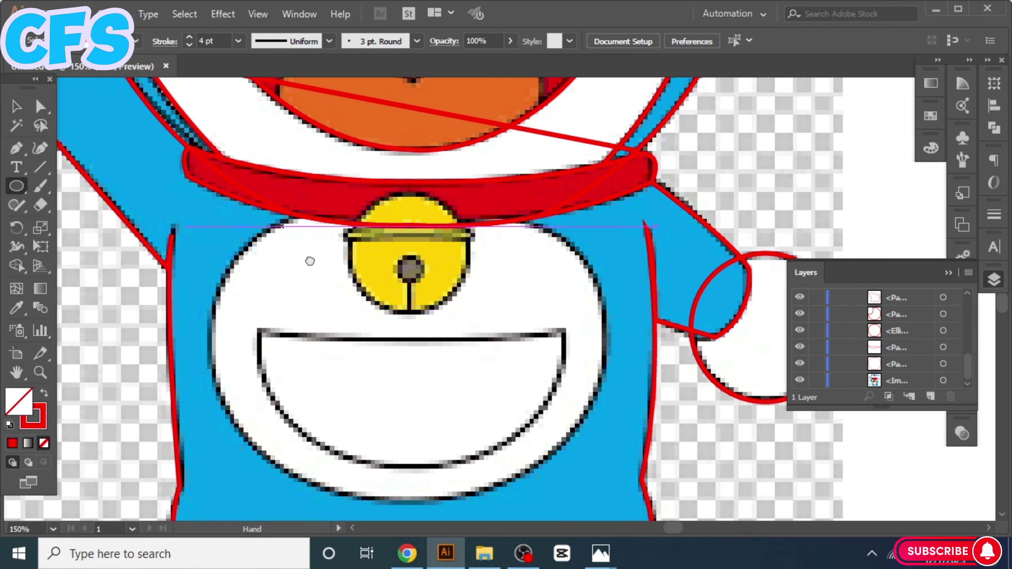
left_click(314, 173)
left_click_drag(227, 295, 238, 423)
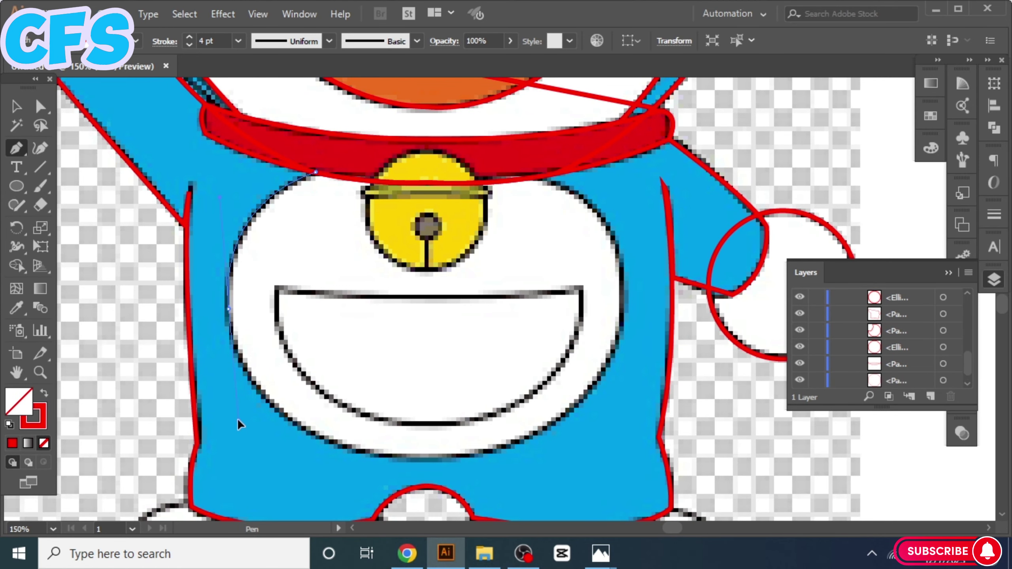
scroll(370, 373, "down", 2)
left_click_drag(556, 376, 560, 371)
scroll(518, 327, "up", 2)
scroll(517, 326, "right", 2)
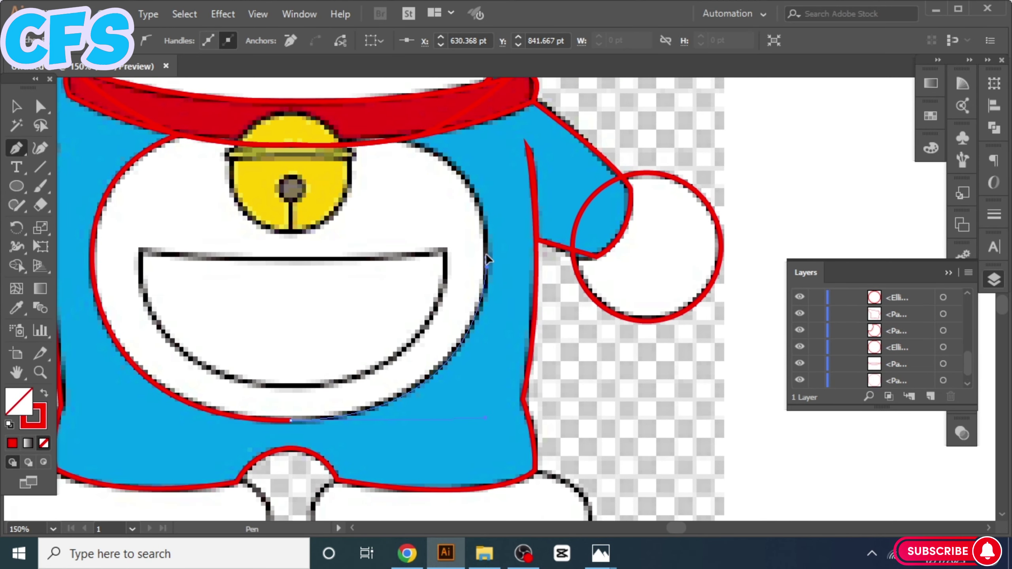
scroll(490, 259, "up", 2)
scroll(490, 259, "left", 2)
left_click_drag(428, 176, 454, 185)
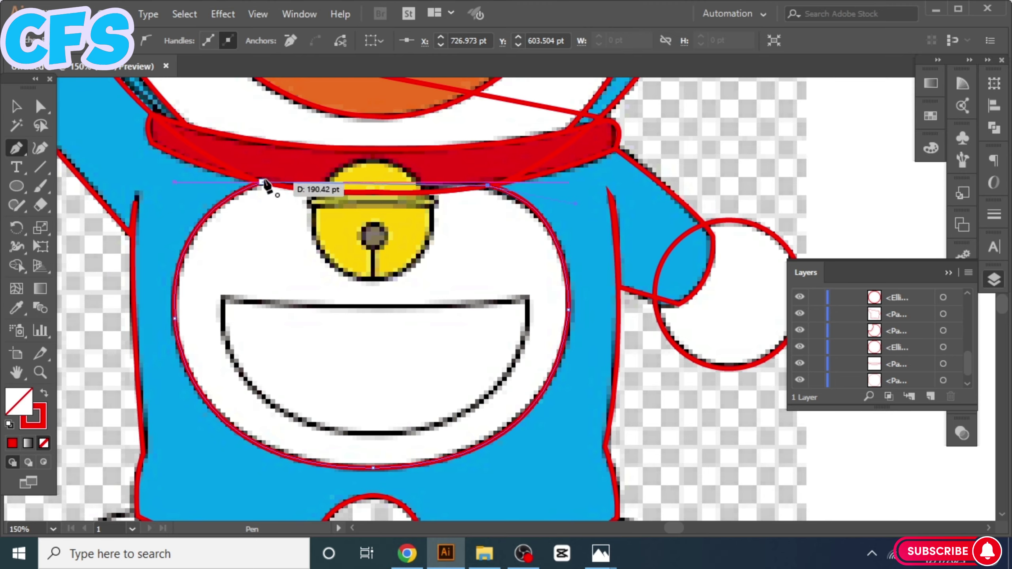
left_click_drag(266, 184, 268, 185)
scroll(399, 239, "down", 2)
Trace the half-moon pocket outline with a curved bottom and a straight top edge
left_click(551, 227)
left_click_drag(394, 360, 403, 361)
left_click_drag(246, 225, 247, 141)
scroll(246, 145, "up", 2)
left_click(550, 281)
scroll(549, 282, "up", 1)
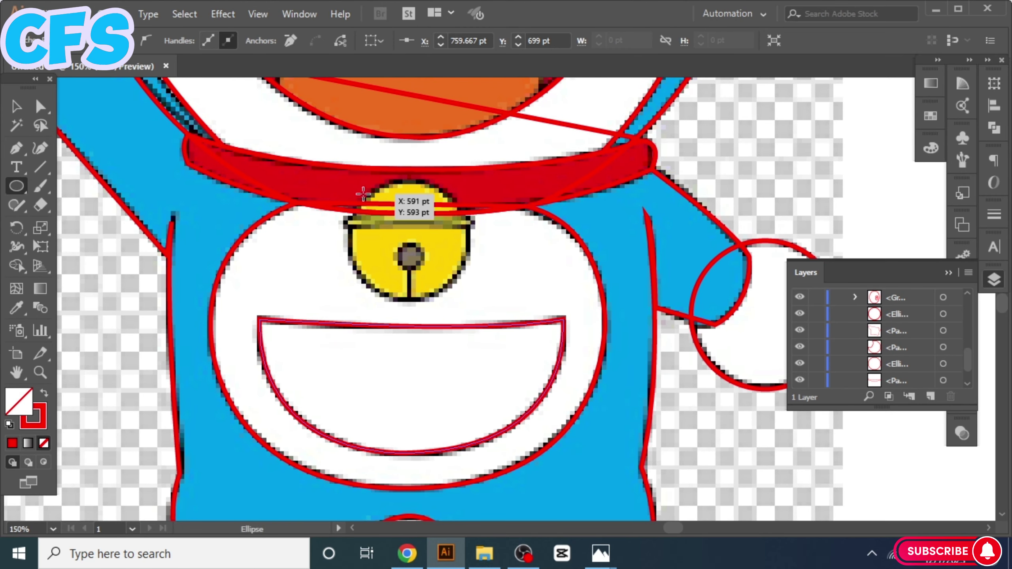
Draw a circle around the bell and a thin rounded-rectangle band across it
left_click_drag(362, 194, 452, 293)
key("ctrl+z")
left_click_drag(346, 178, 469, 299)
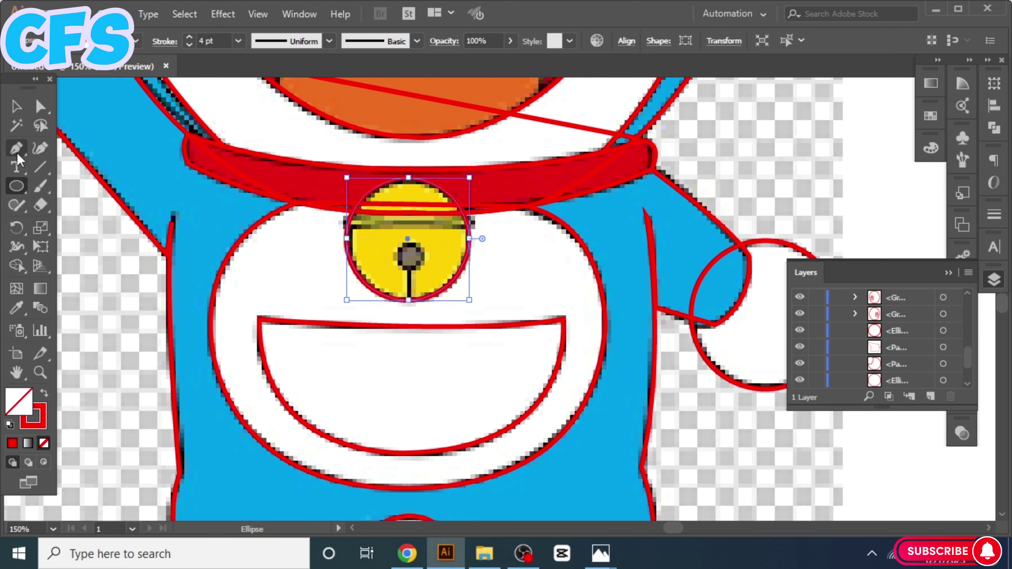
left_click_drag(16, 185, 102, 203)
scroll(391, 218, "up", 2)
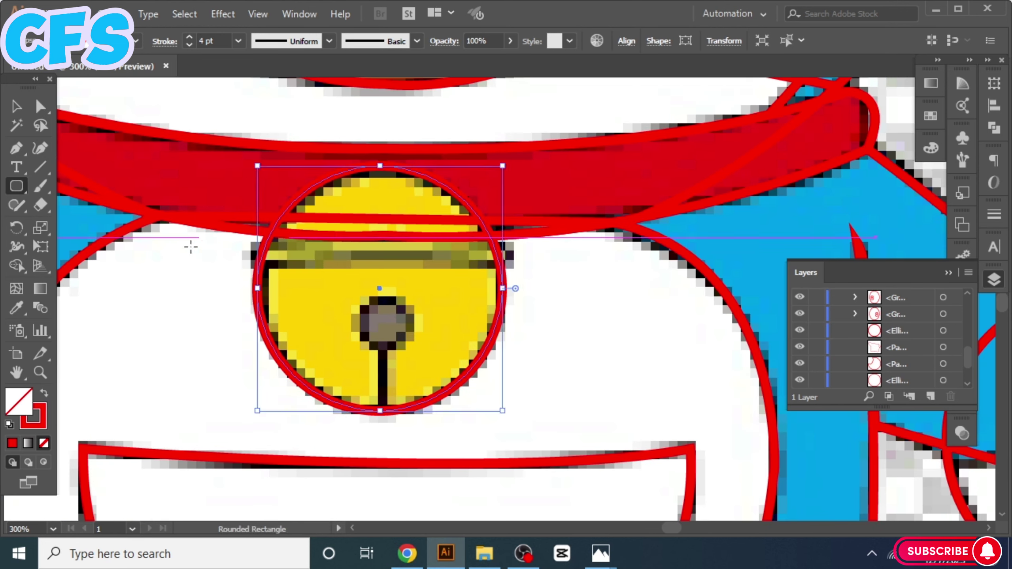
left_click_drag(250, 242, 511, 266)
Add a small circle for the bell's hole and a straight slit line down to the bell's bottom
left_click(9, 424)
mouse_move(16, 185)
left_mouse_down()
mouse_move(101, 251)
mouse_move(87, 224)
left_mouse_up()
left_click_drag(357, 296, 410, 348)
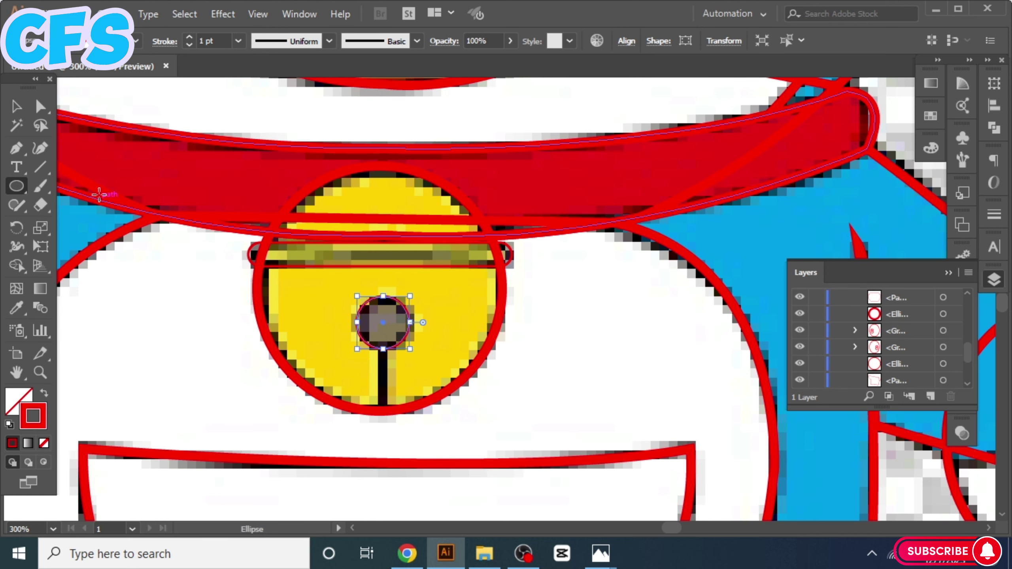
key("backslash")
left_click(384, 413)
left_click(542, 318)
left_click_drag(380, 410, 383, 349)
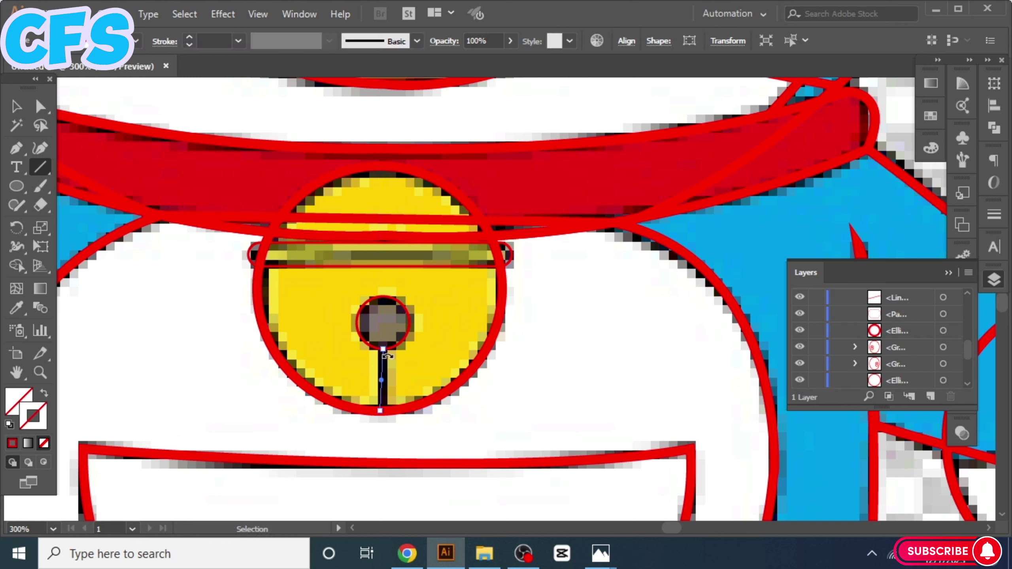
key("ctrl+z")
left_click_drag(380, 410, 380, 349)
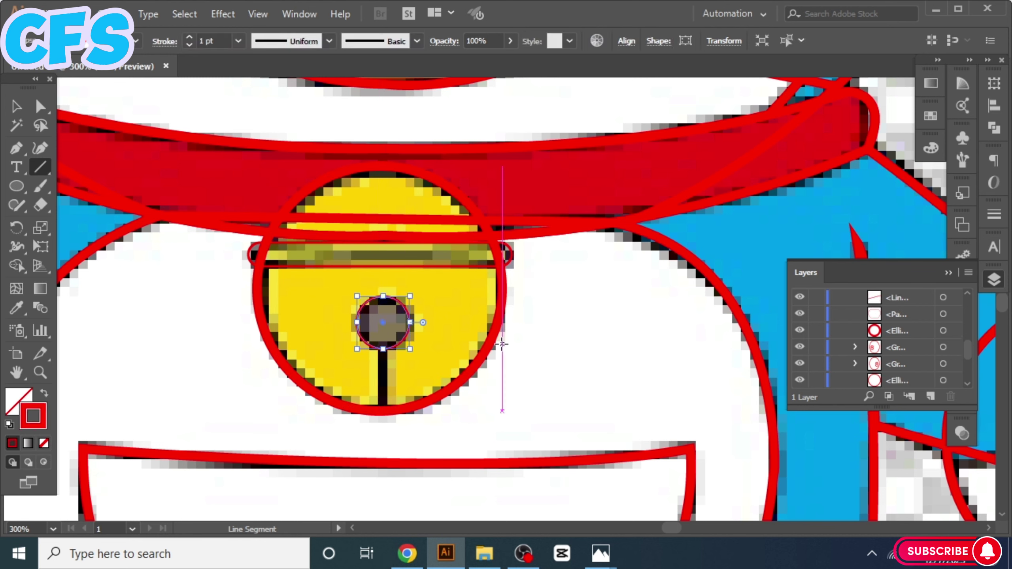
Select all the bell shapes and group them together
key("F6")
left_click(553, 411)
key("backslash")
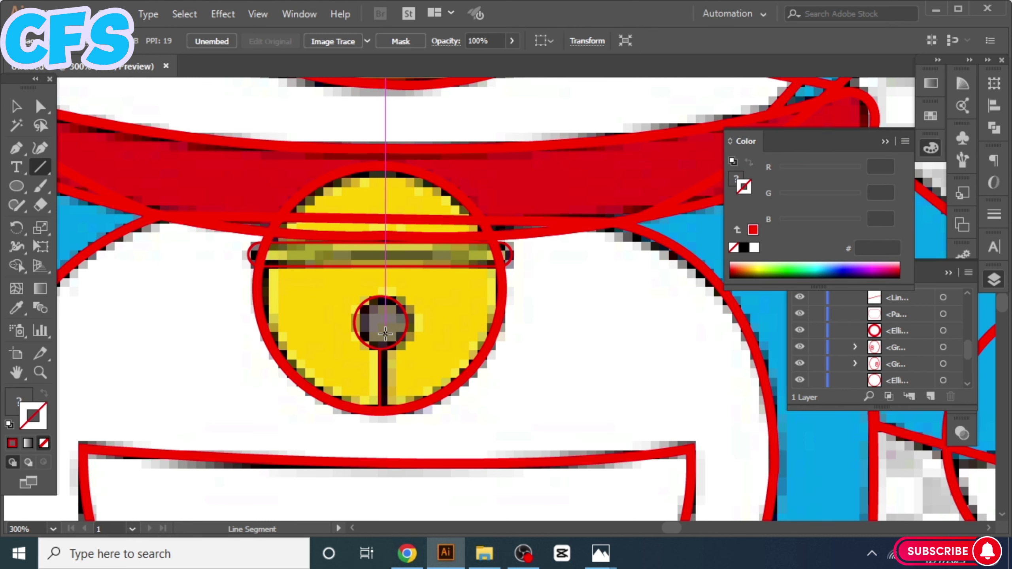
left_click(484, 371)
right_click(376, 87)
key("Escape")
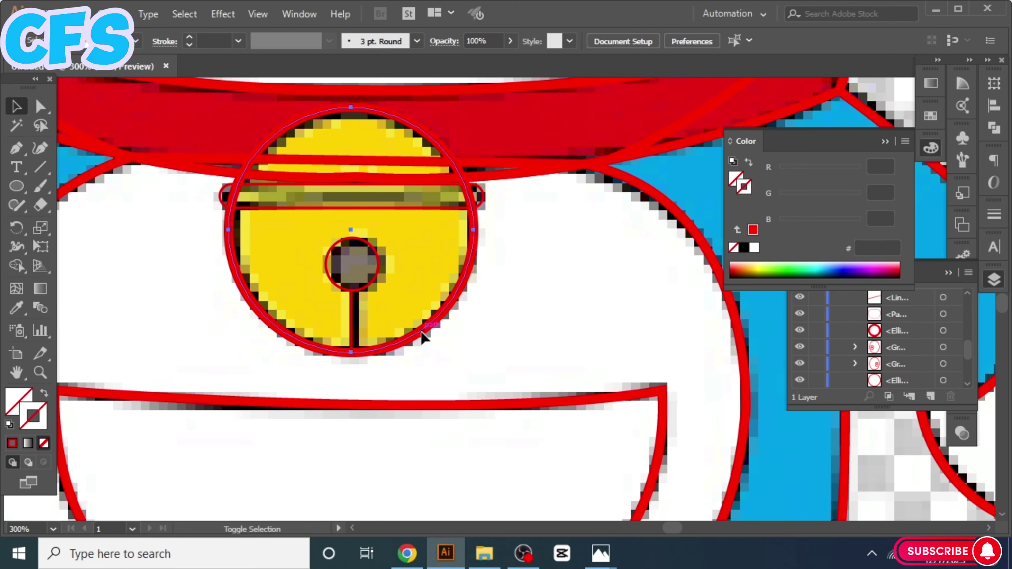
right_click(410, 206)
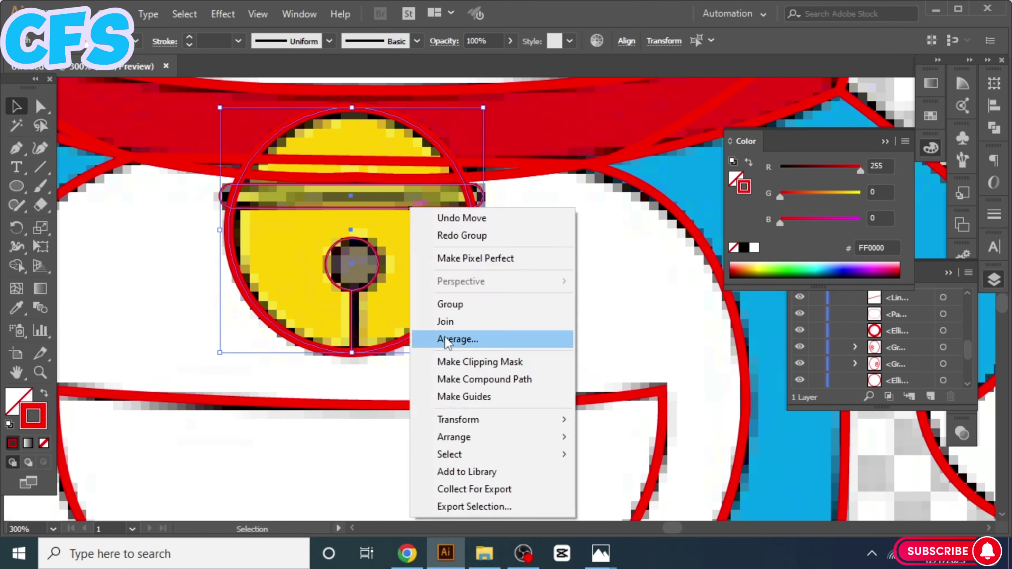
key("Escape")
key("ctrl+minus")
key("ctrl+minus")
key("ctrl+minus")
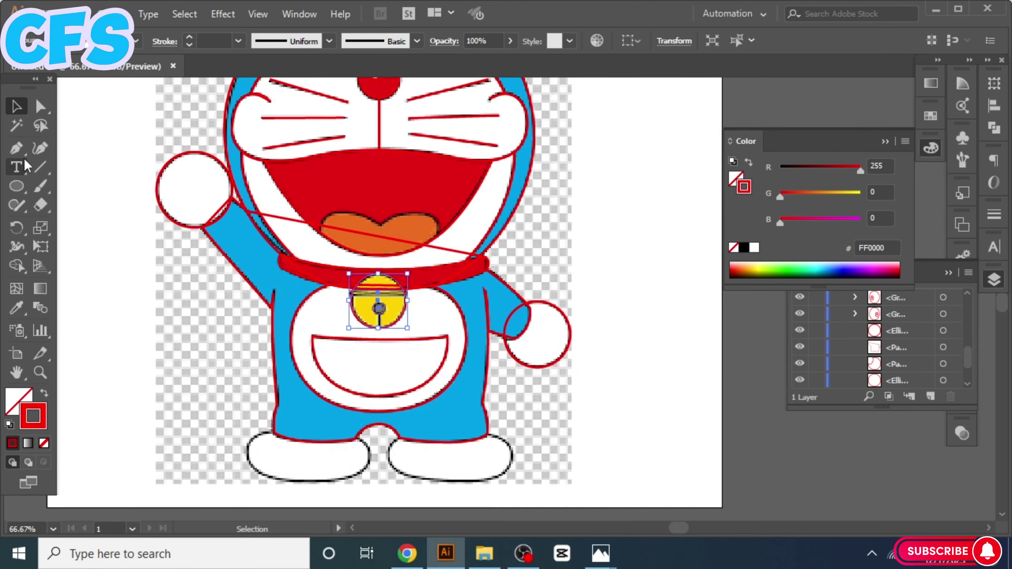
Draw an ellipse over Doraemon's left foot
left_click(18, 188)
left_click(132, 337)
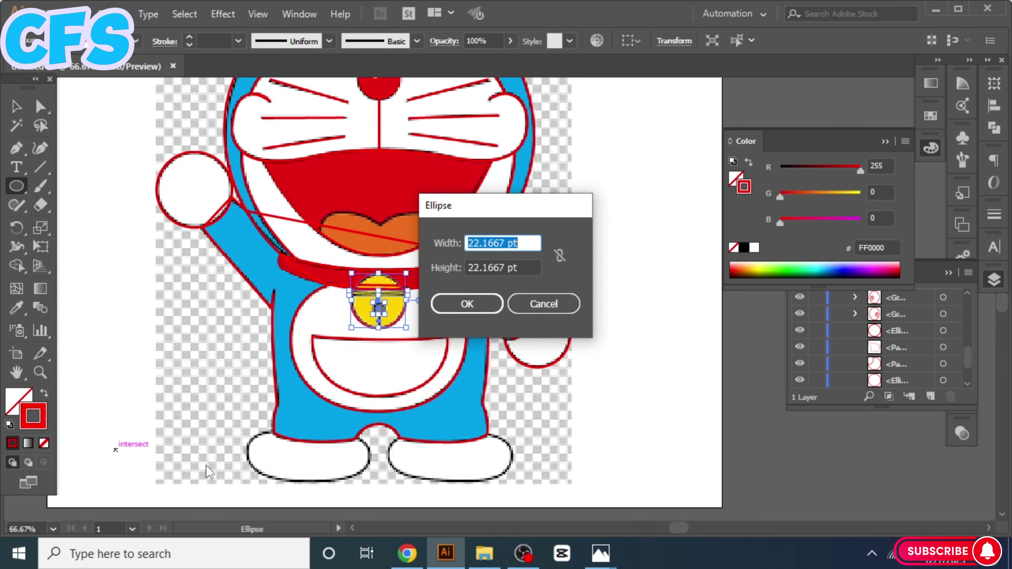
key("Escape")
key("ctrl+plus")
key("ctrl+plus")
left_click_drag(160, 248, 471, 368)
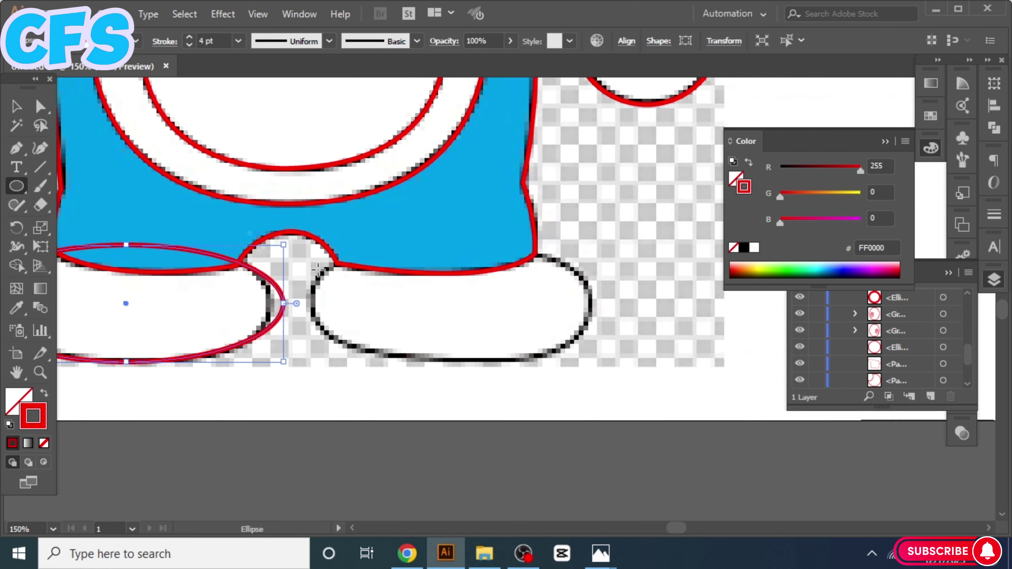
Convert the foot ellipse's left and right anchors so the oval fits the foot's curve
left_click_drag(106, 275, 165, 271)
key("shift+c")
left_click(226, 303)
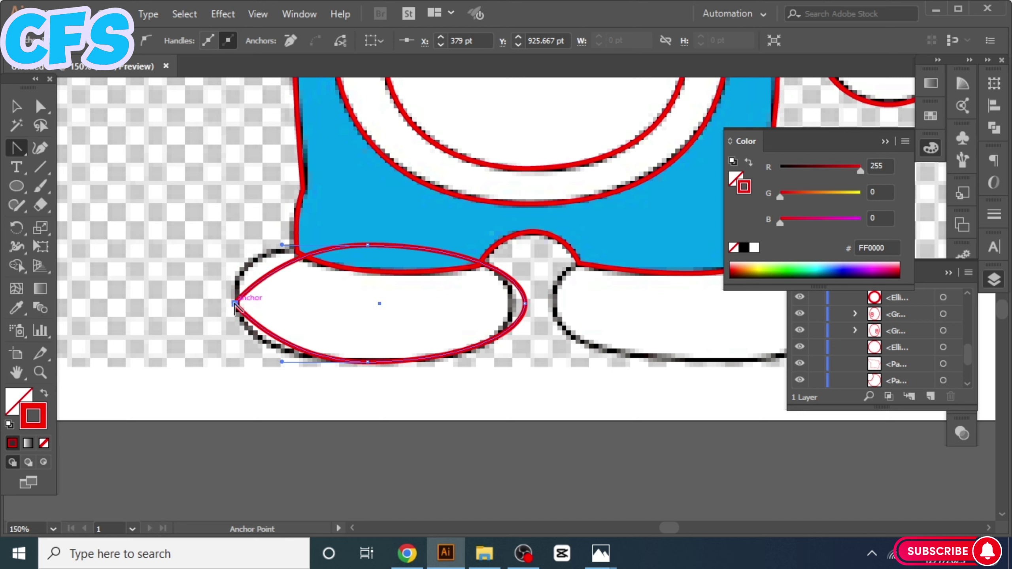
left_click_drag(221, 249, 222, 254)
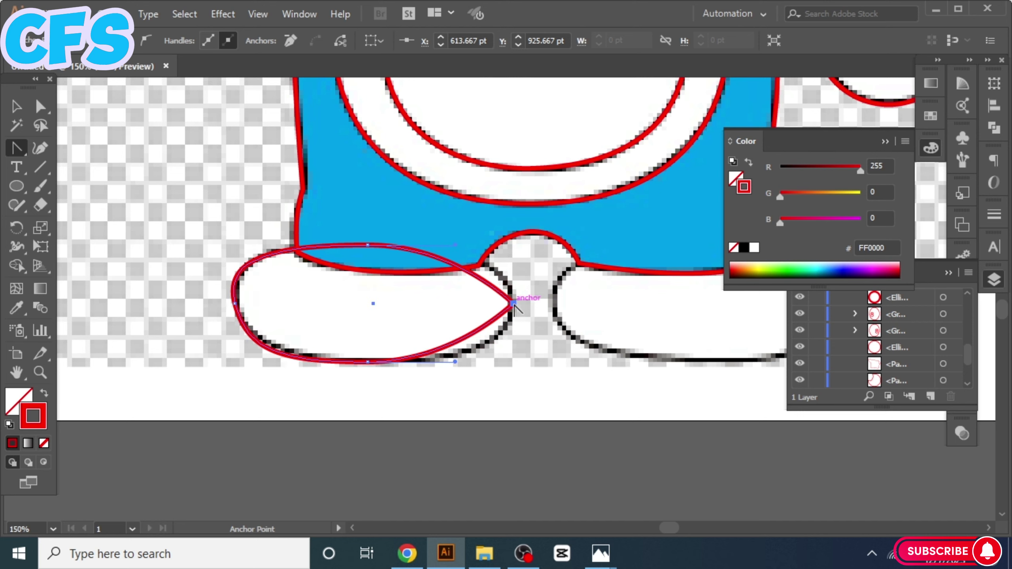
left_click_drag(525, 303, 514, 351)
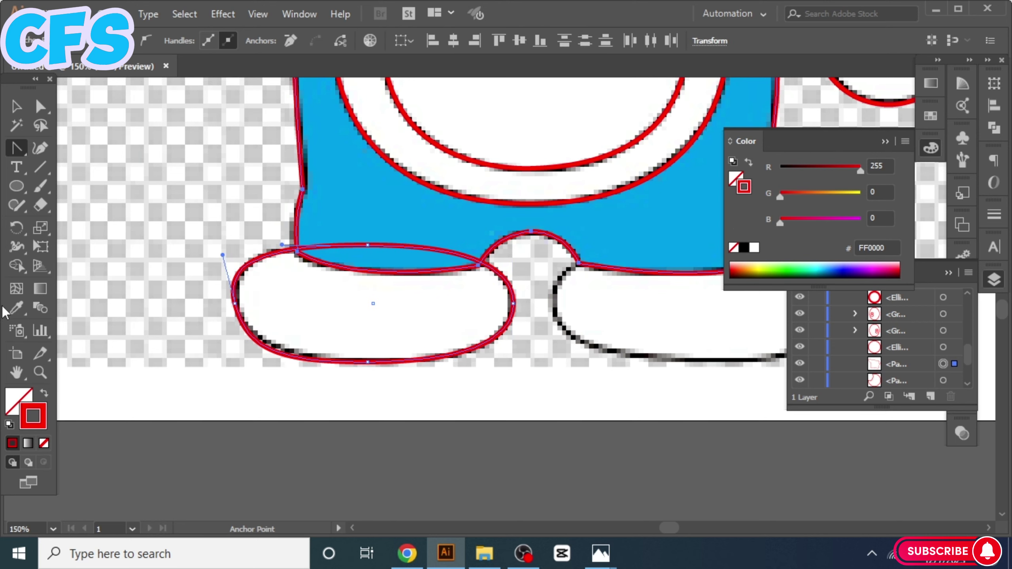
Merge the foot's overlap region into the blue body with Shape Builder
key("shift+m")
left_click(407, 452, "ctrl")
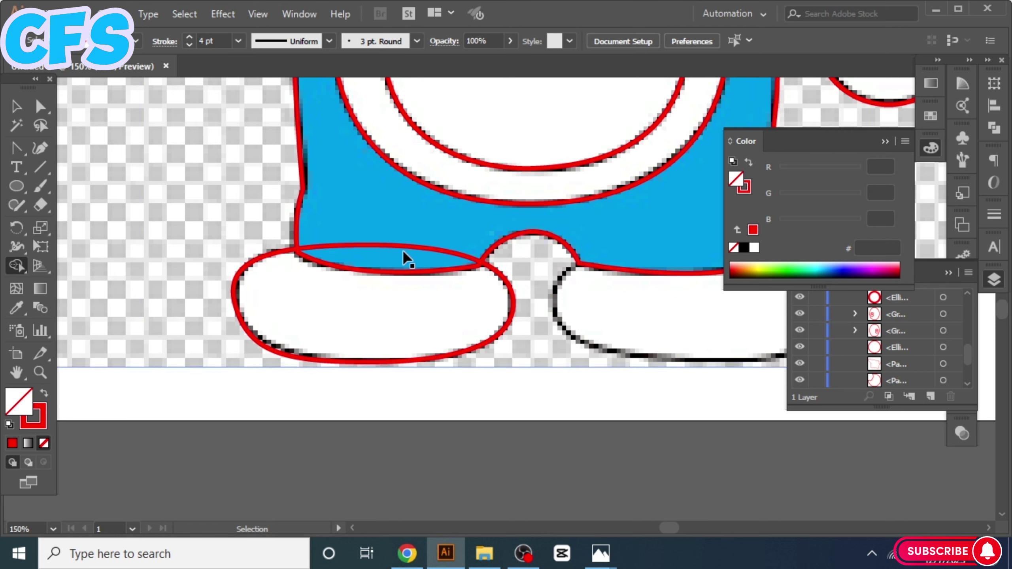
left_click(385, 361, "ctrl")
scroll(316, 265, "right", 3)
left_click(193, 212, "ctrl")
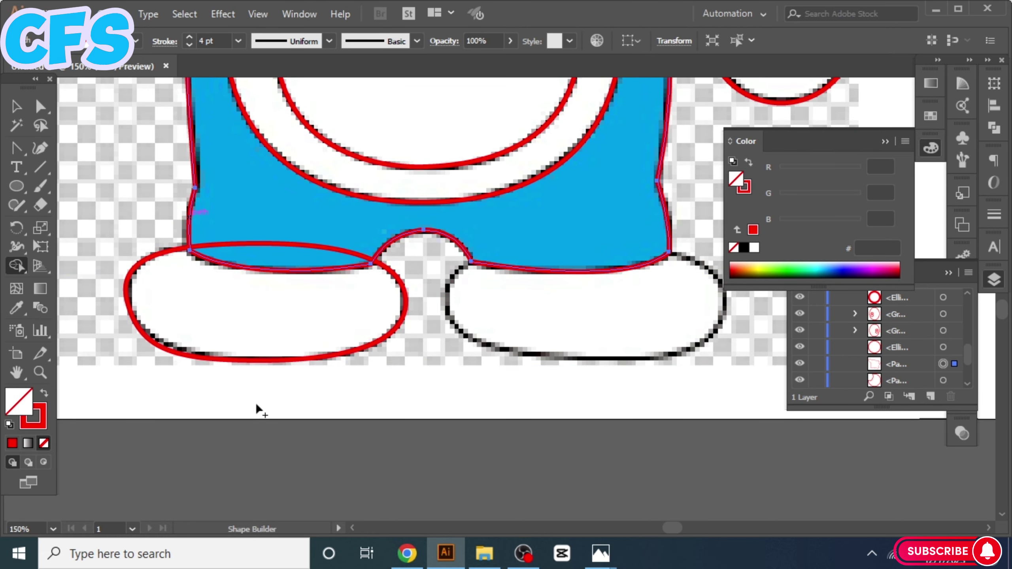
left_click(358, 347, "ctrl+shift")
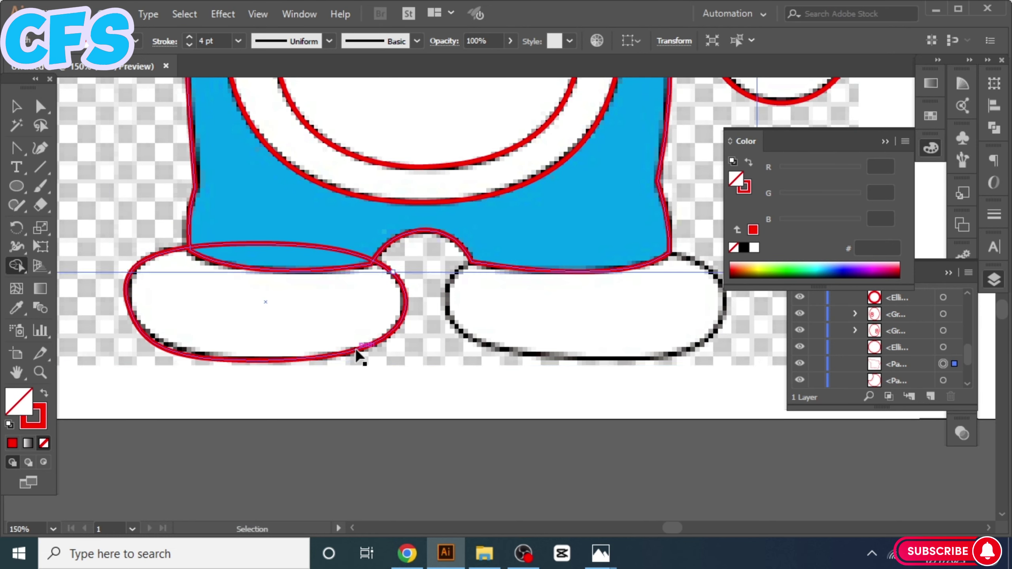
left_click(309, 260)
Copy the left foot ellipse across to the right foot using Transform
key("v")
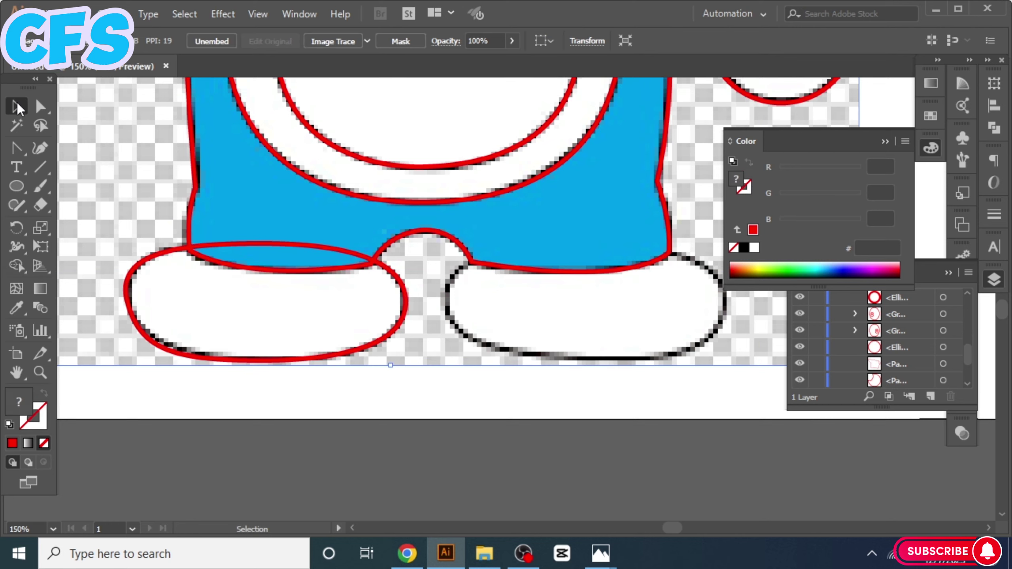
left_click(350, 259)
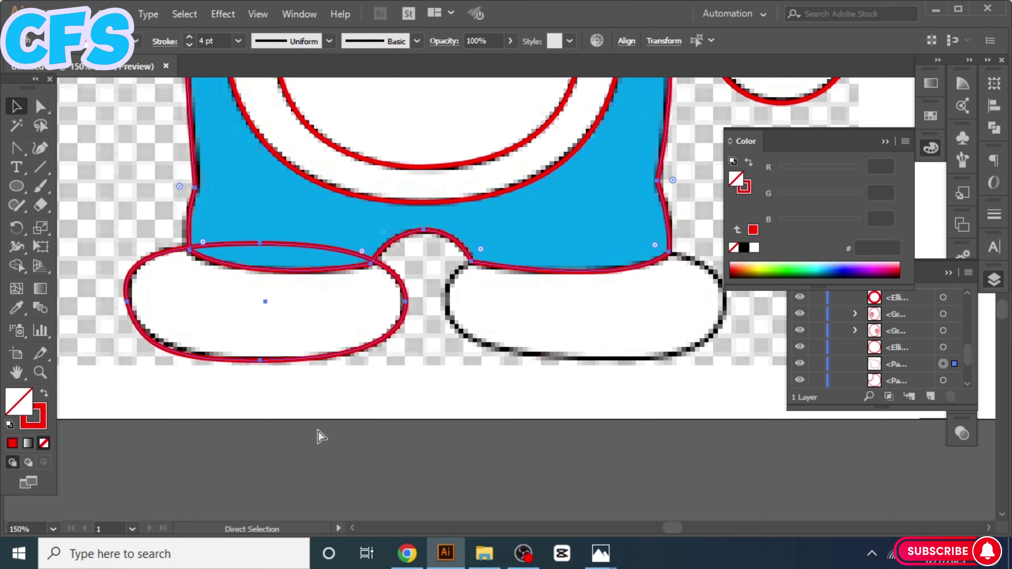
left_click_drag(442, 377, 380, 352)
left_click_drag(323, 317, 645, 318)
right_click(640, 318)
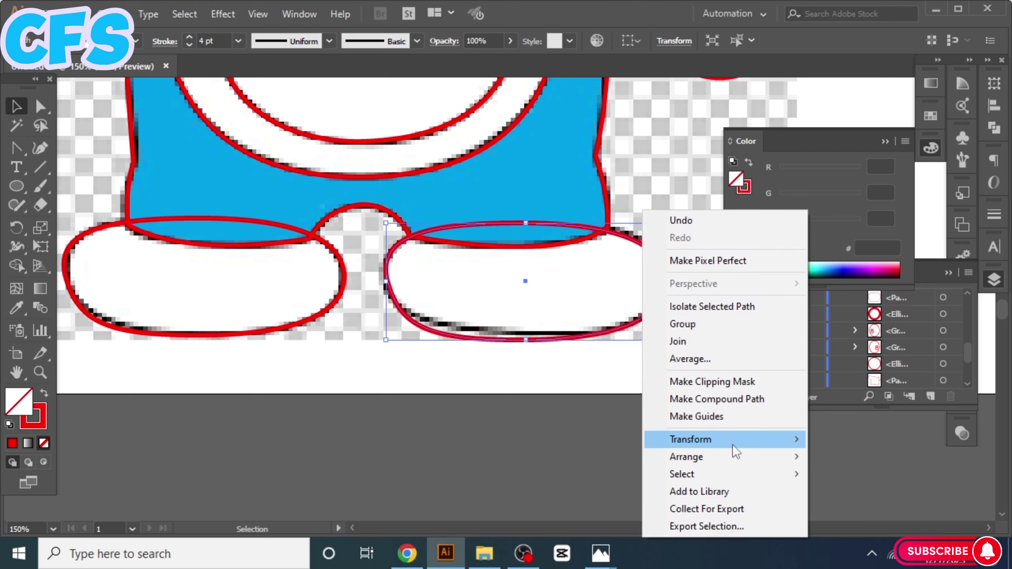
left_click(832, 479)
left_click(503, 369)
left_click(475, 359)
Trace a closed heart-shaped path around the tongue's two lobes and bottom edge
key("ctrl+0")
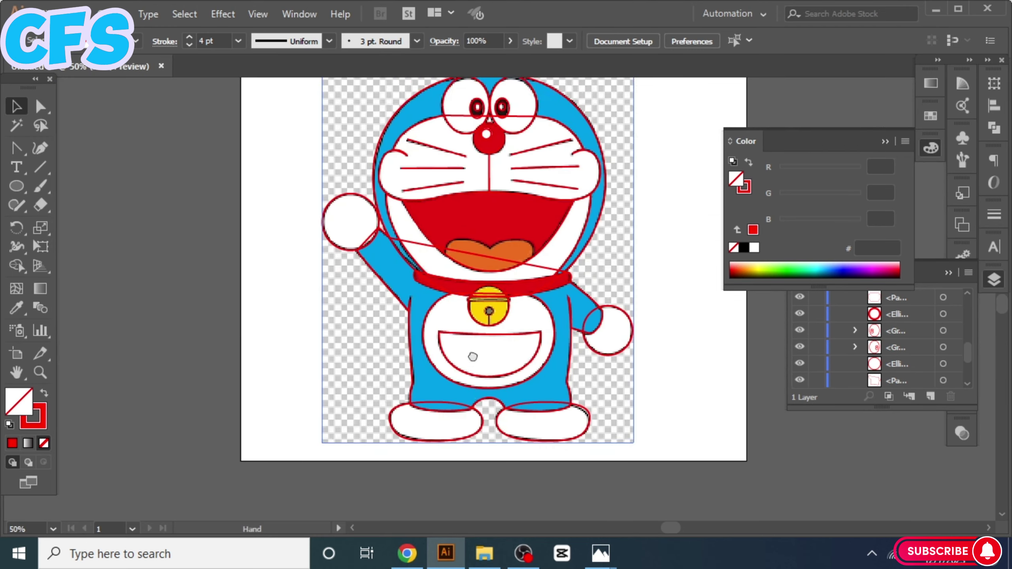
scroll(462, 360, "up", 3)
scroll(461, 361, "up", 2)
left_click(16, 148)
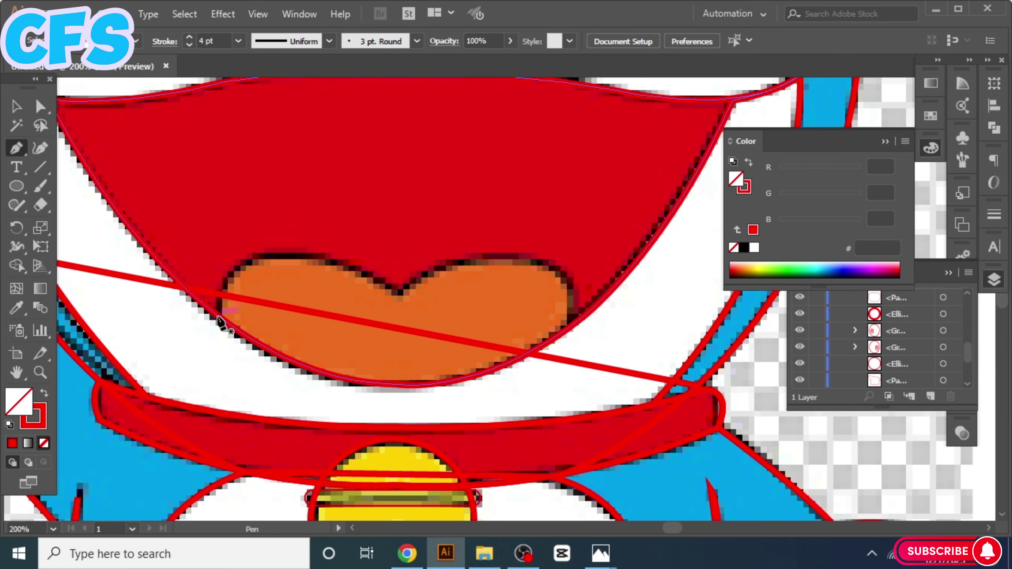
left_click(220, 317)
left_click_drag(290, 252, 369, 275)
left_click_drag(423, 337, 440, 335)
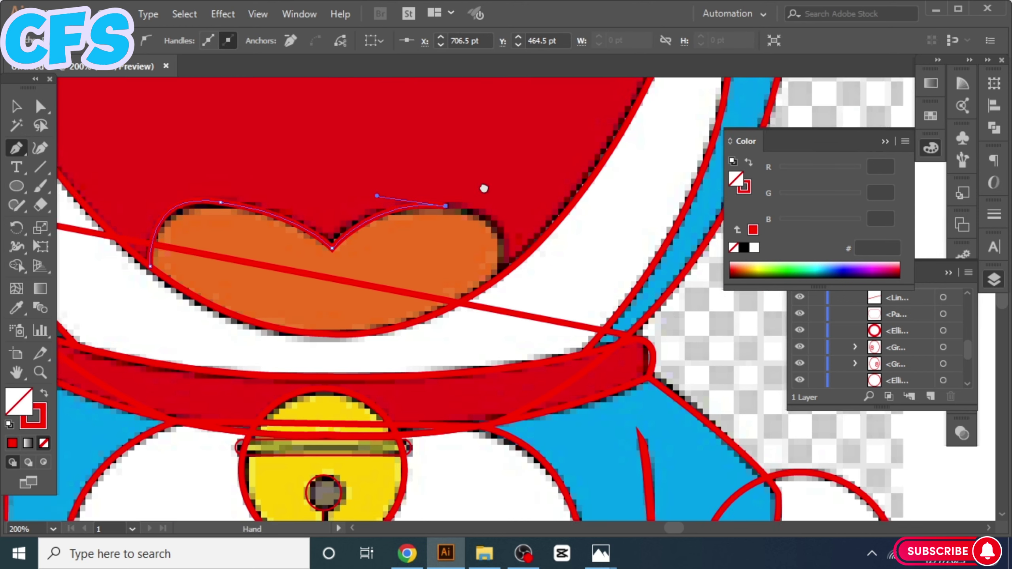
left_click_drag(497, 279, 479, 351)
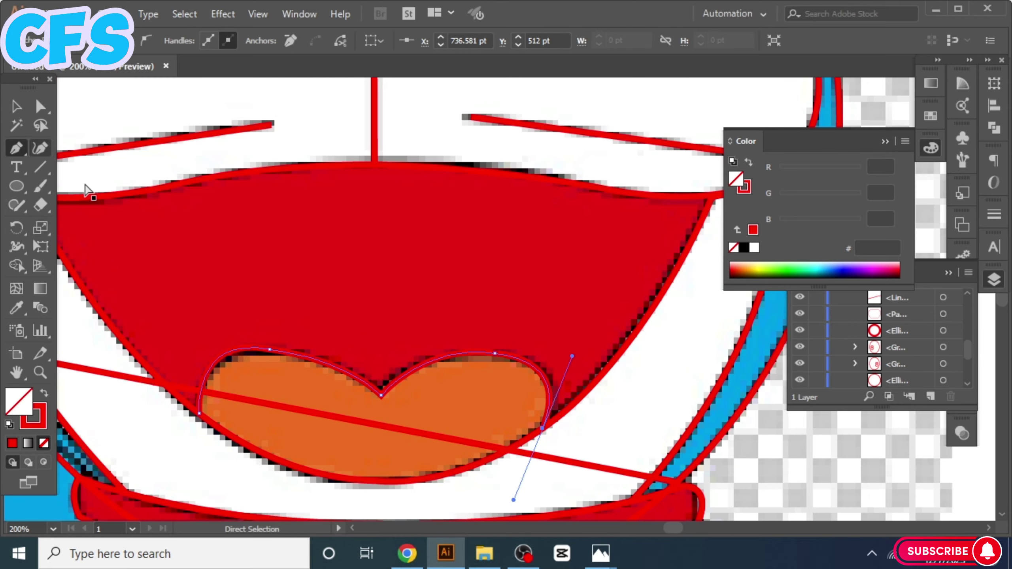
left_click_drag(462, 401, 418, 402)
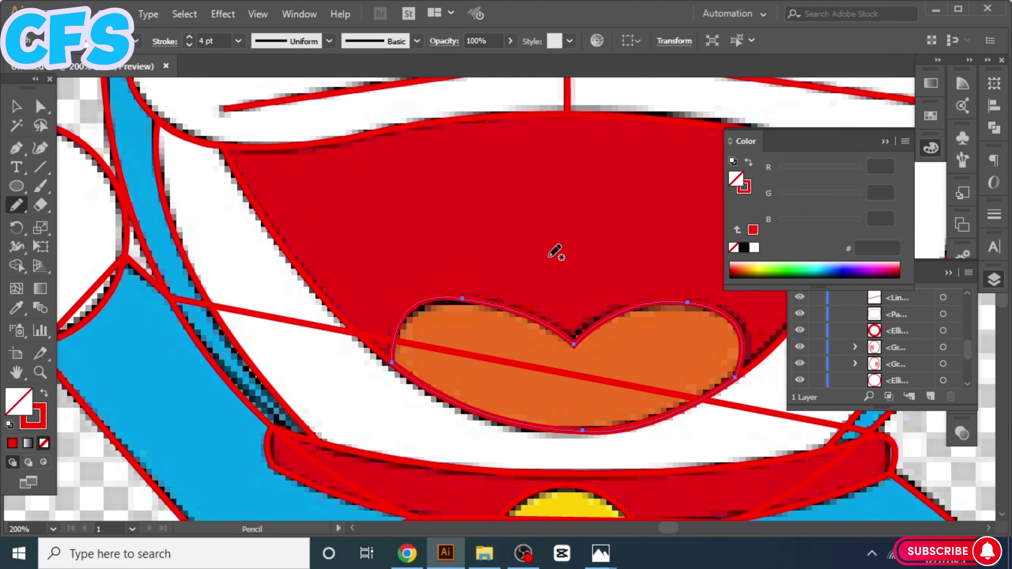
left_click(16, 147)
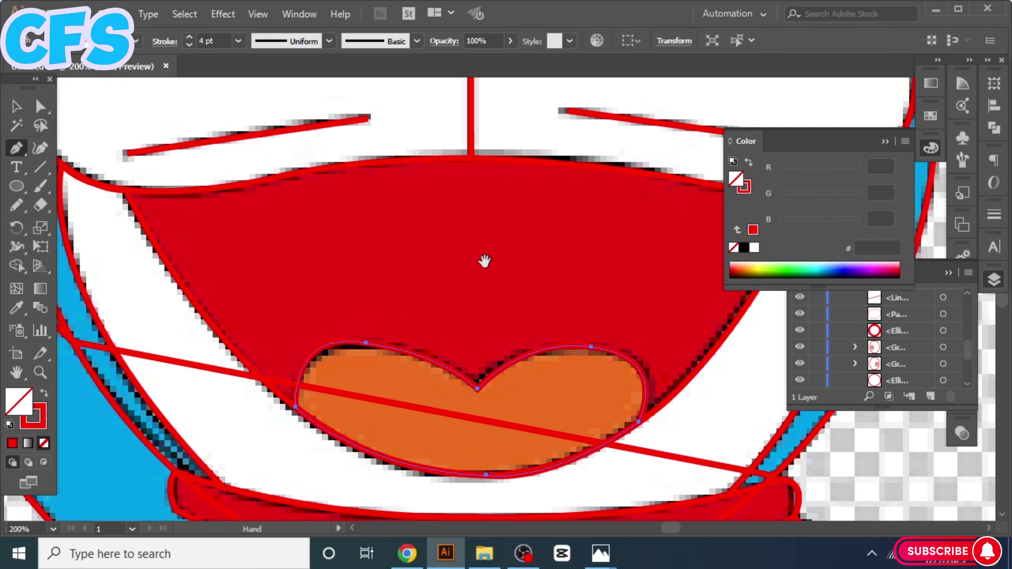
Draw the tongue's centre line from its notch down to the bottom
left_click_drag(485, 262, 423, 191)
left_click(409, 325)
left_click_drag(418, 402, 420, 417)
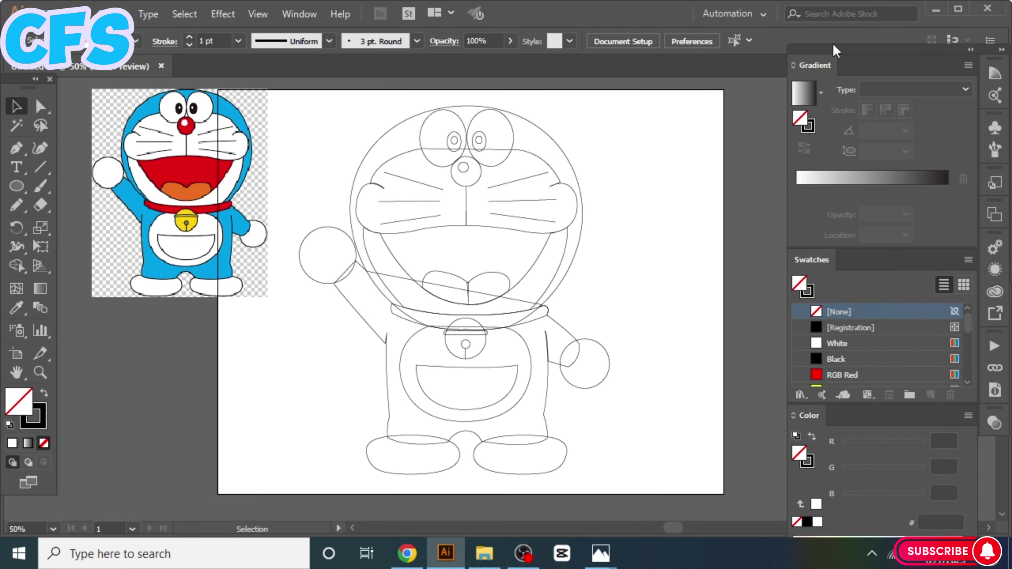
Fill the head and body with the reference blue and remove the head's outline stroke
left_click(622, 170)
key("i")
left_click(300, 187)
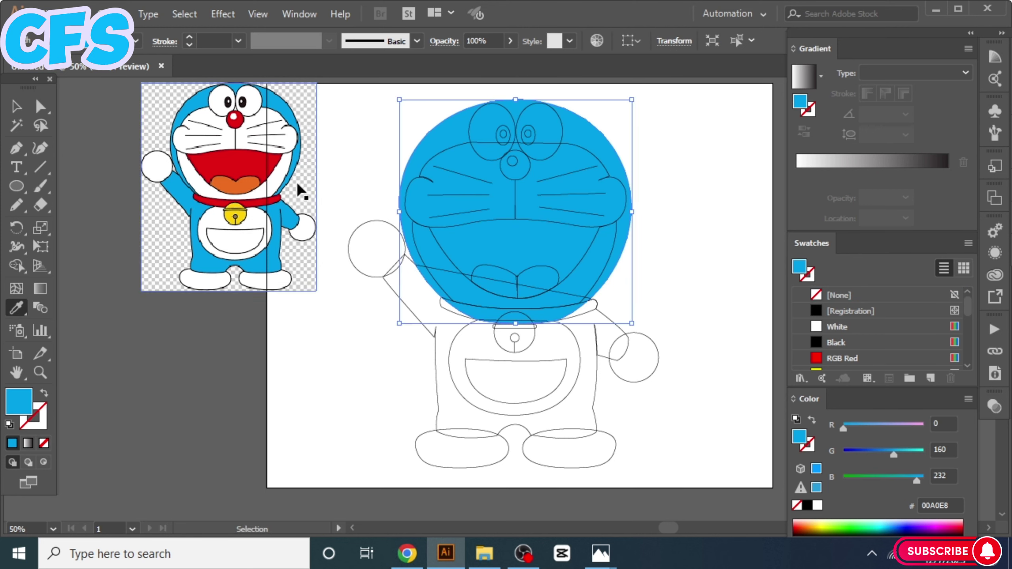
left_click(32, 418)
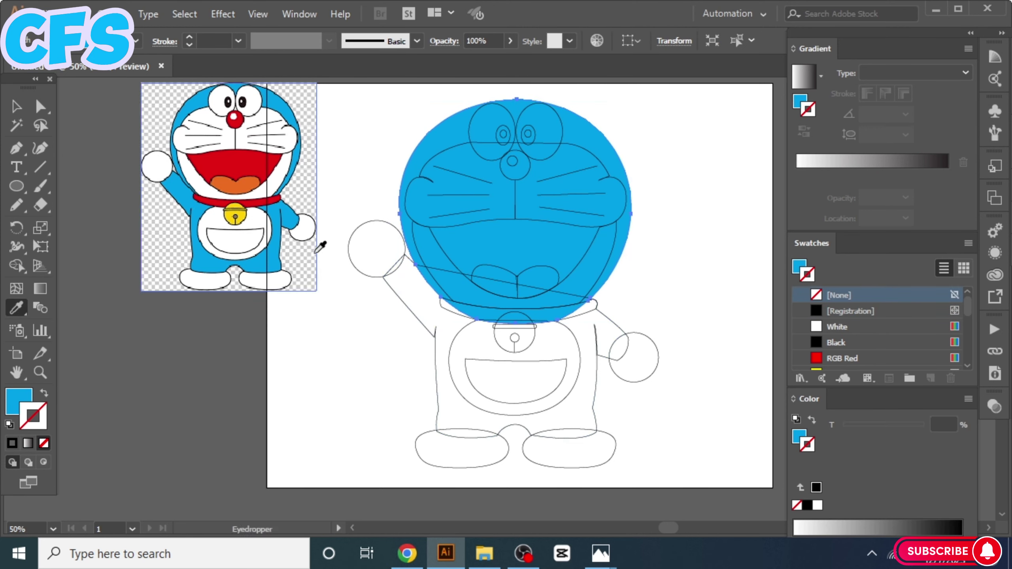
left_click(514, 383, "ctrl")
left_click(279, 263)
Fill Doraemon's face shape with the reference white
left_click(442, 161, "ctrl")
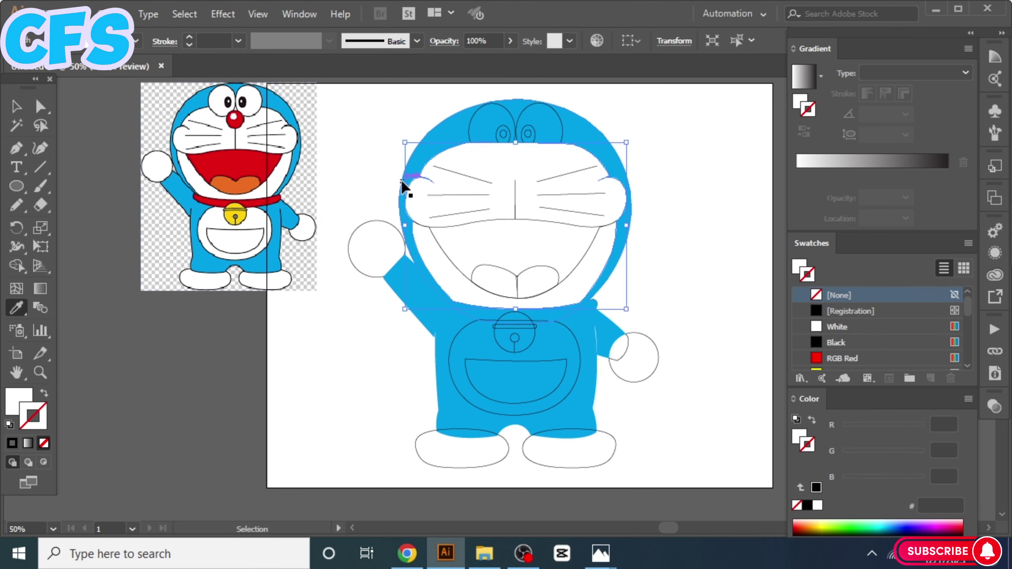
scroll(593, 356, "up", 1)
right_click(491, 207)
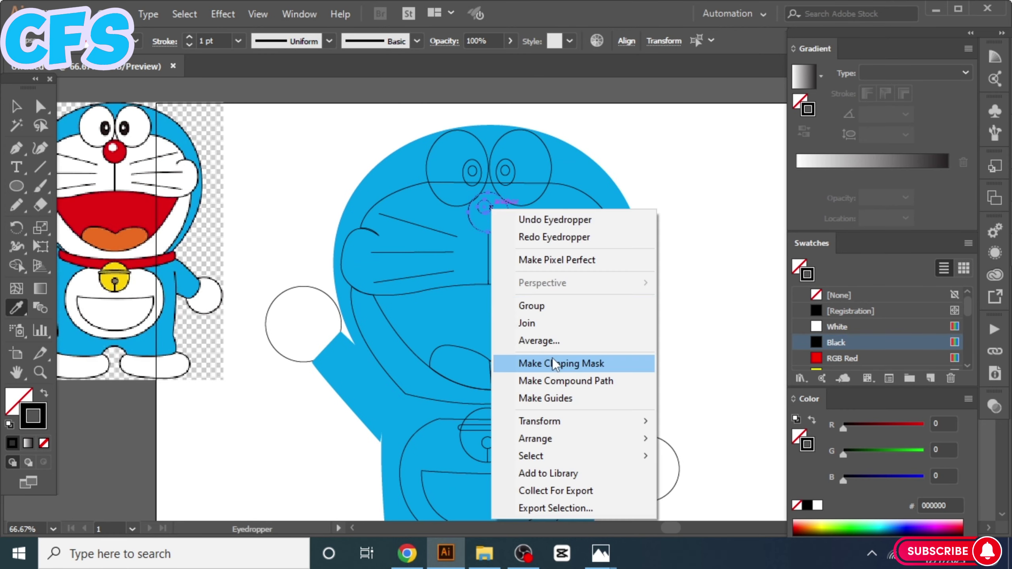
left_click(524, 241)
right_click(551, 76)
left_click(769, 228)
left_click(329, 222)
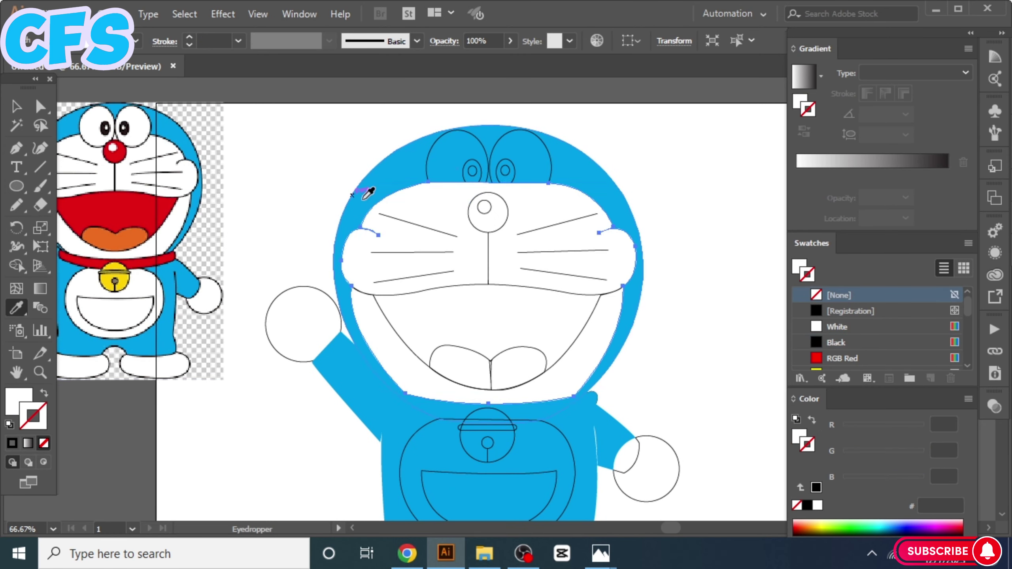
Try filling the left eye white, then undo that fill
right_click(446, 182)
left_click(471, 171, "ctrl")
left_click(99, 121)
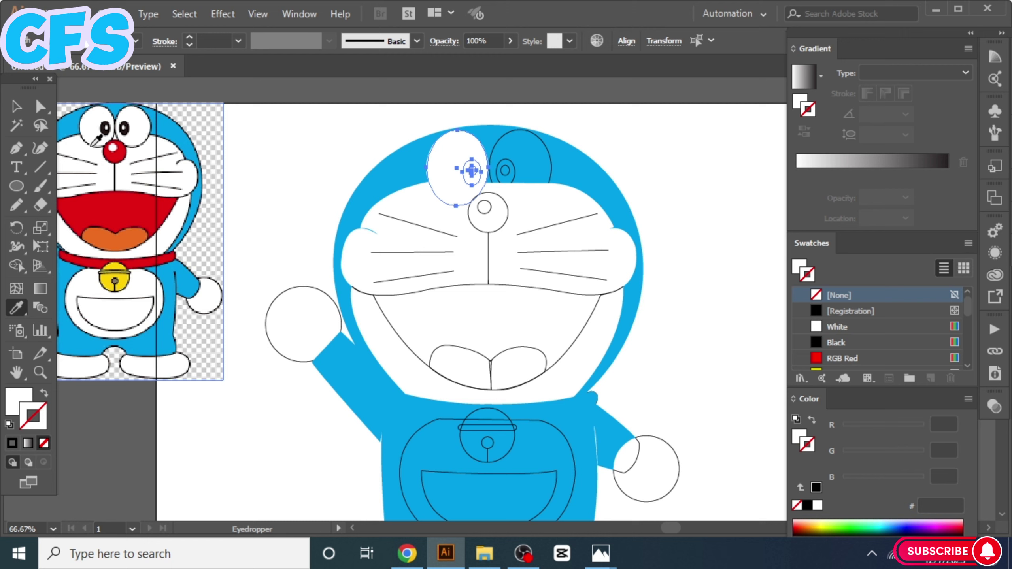
right_click(445, 169)
left_click(508, 181)
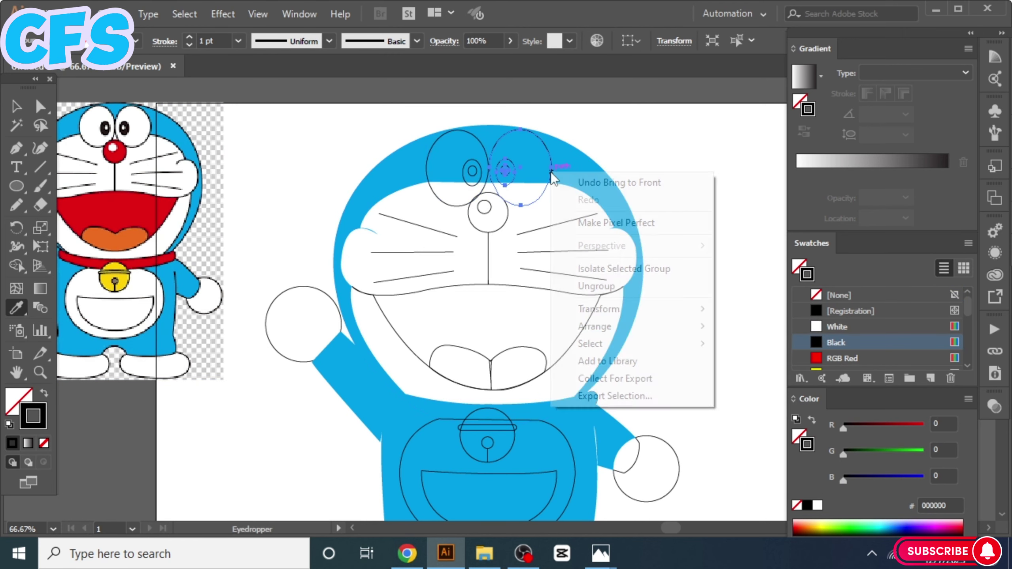
Ungroup the right eye from its pupil and select the pupil
left_click(520, 168, "ctrl")
right_click(658, 133)
left_click(713, 262)
key("v")
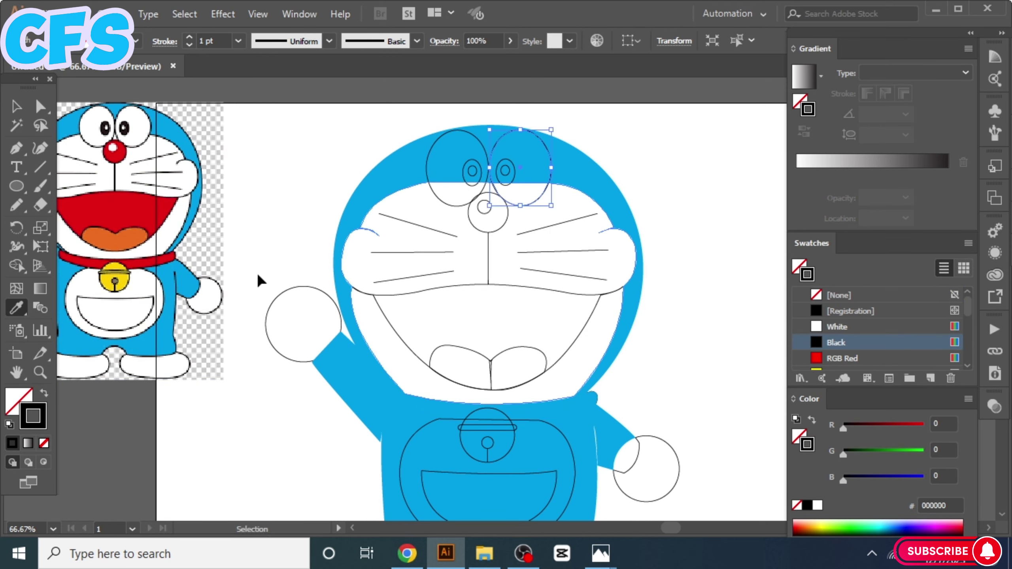
left_click(511, 186)
key("shift+x")
Fill the right pupil black and the left eye white with a black pupil
left_click(614, 158, "ctrl")
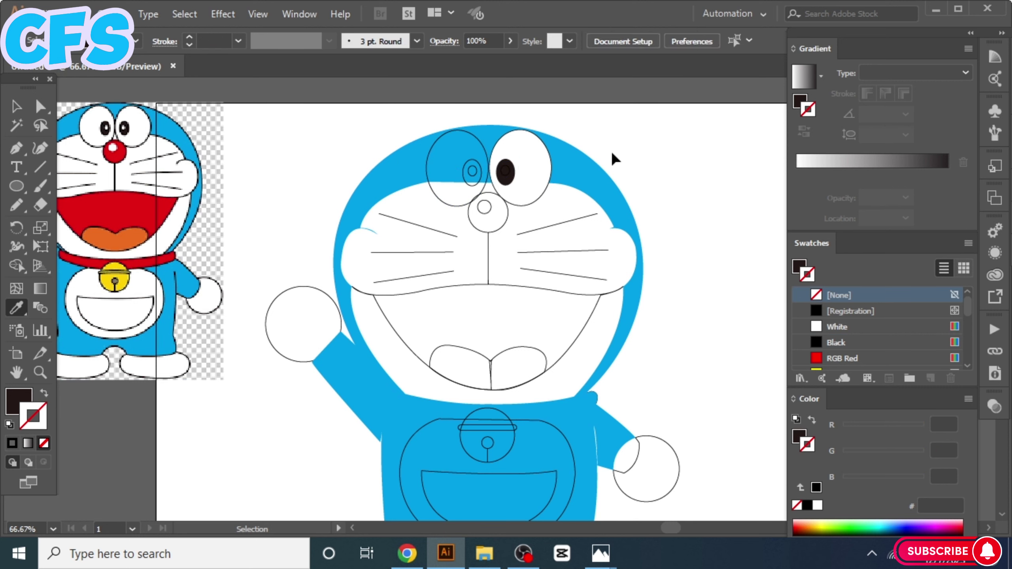
left_click(506, 307)
key("v")
key("ctrl+shift+a")
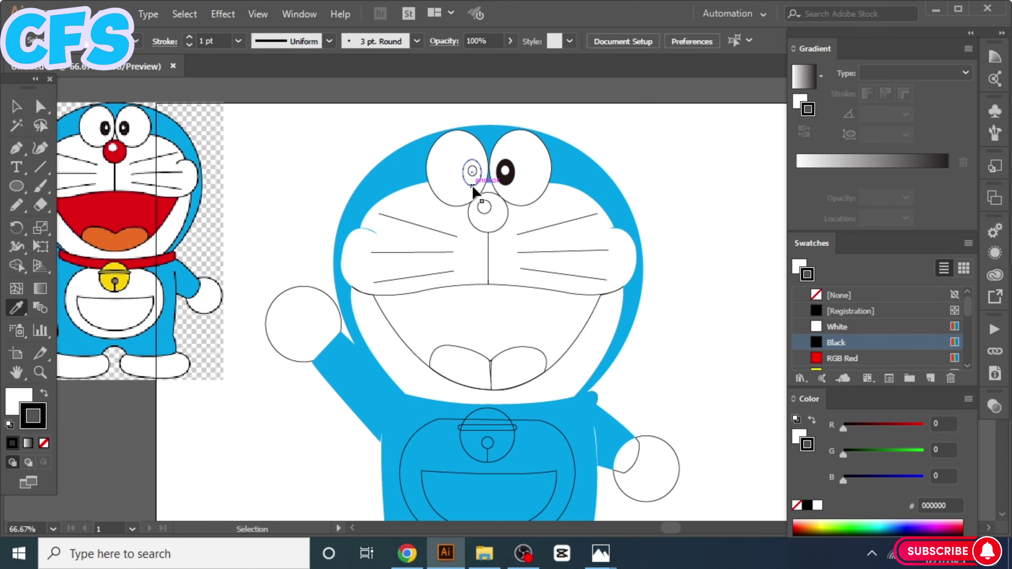
Fill the nose with the reference red
scroll(451, 176, "down", 1)
key("i")
left_click(501, 162)
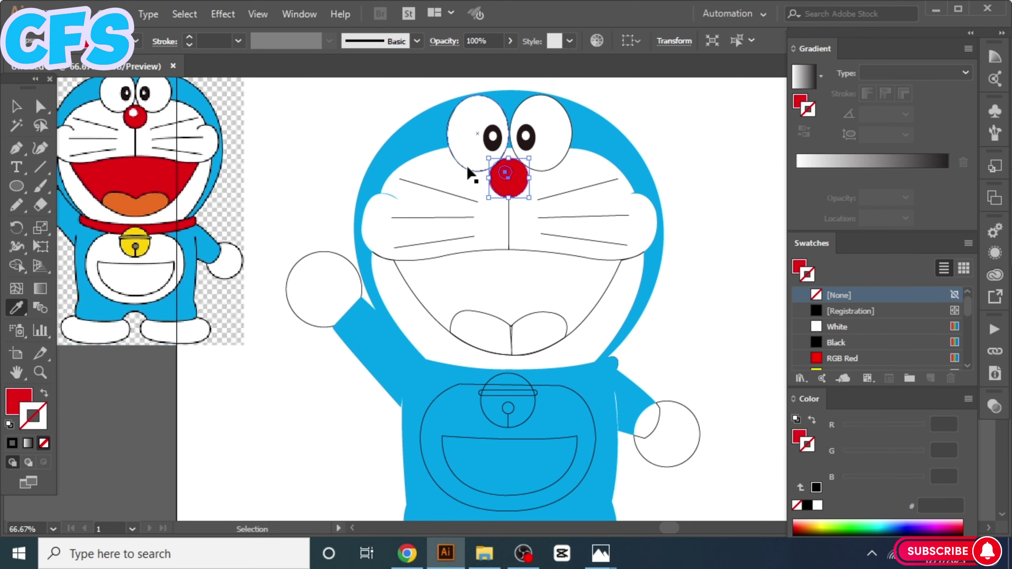
right_click(505, 175)
left_click(722, 144)
Give the whiskers a thicker black stroke
right_click(515, 225)
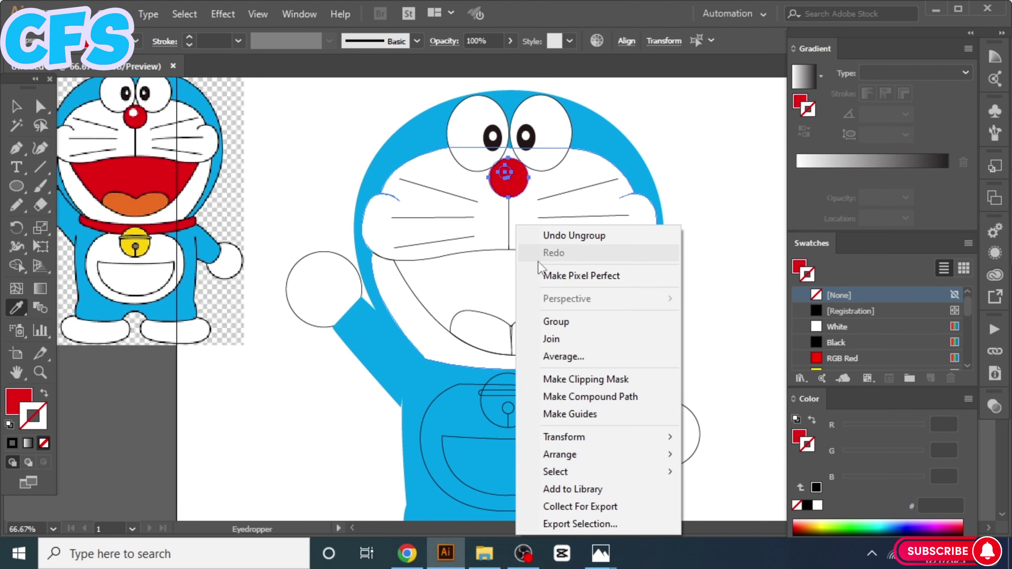
left_click(708, 127)
left_click_drag(717, 147, 699, 155)
left_click(442, 211, "ctrl")
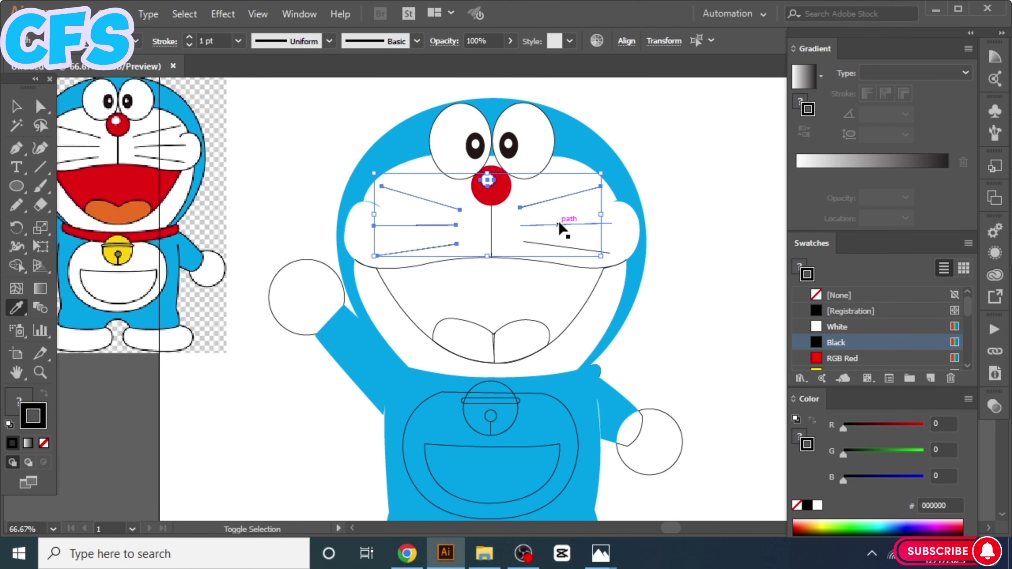
Fill the mouth with the reference red and the tongue with the reference orange
left_click(238, 40)
left_click(247, 127)
scroll(583, 189, "down", 1)
left_click(478, 259, "ctrl")
left_click(128, 140)
left_click(736, 214, "ctrl")
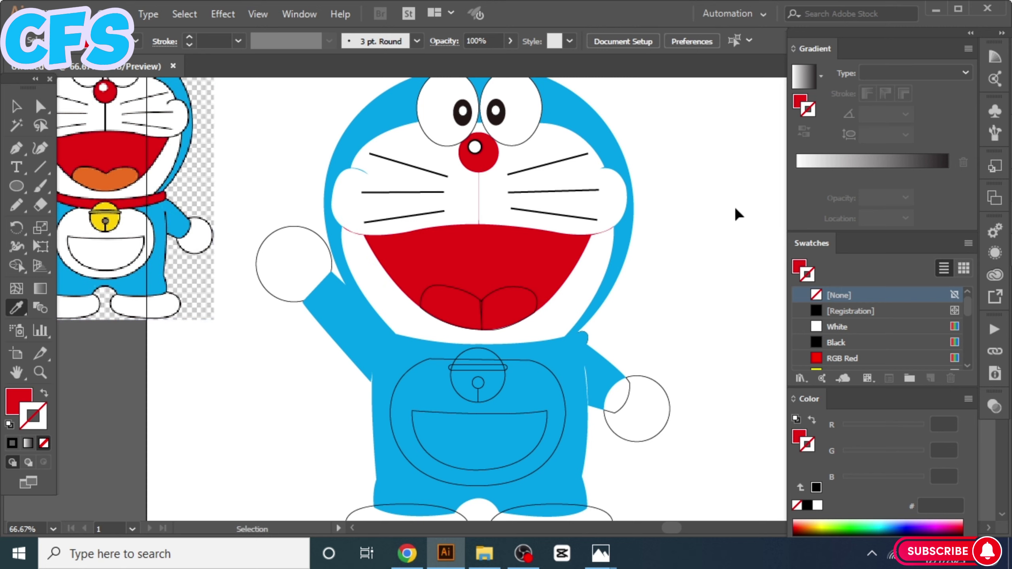
left_click(569, 273, "ctrl")
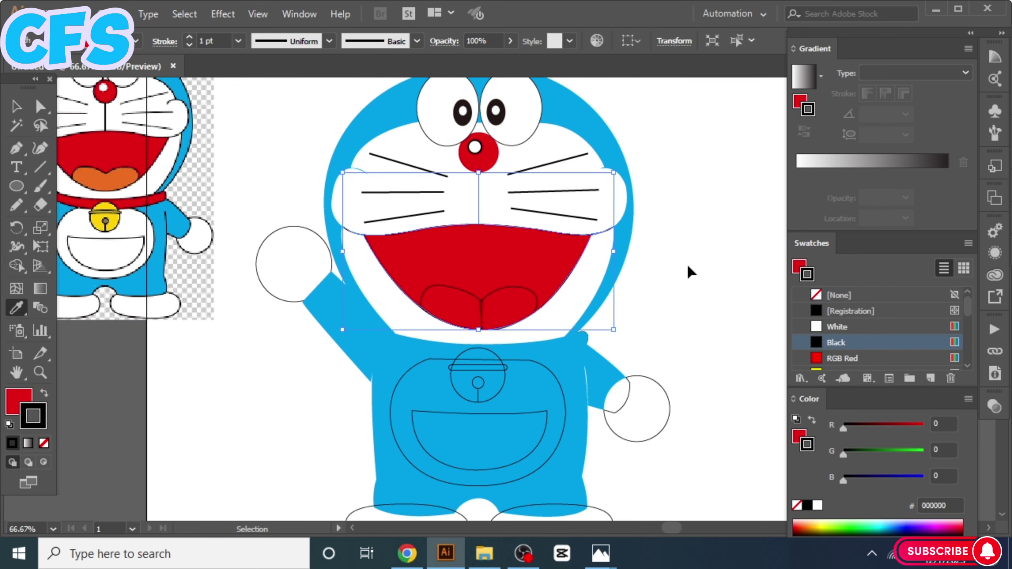
scroll(583, 334, "up", 1)
left_click(534, 343, "ctrl")
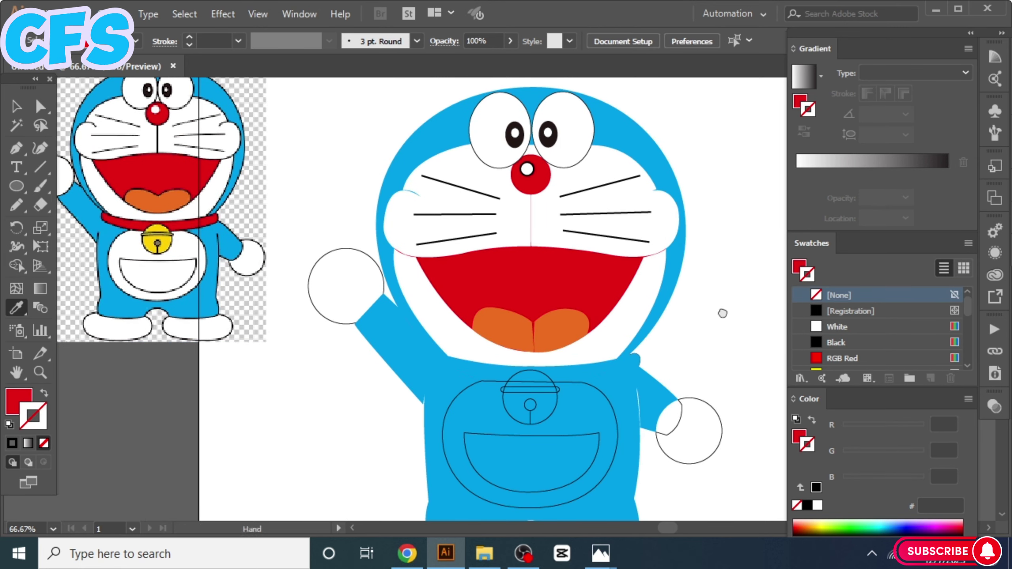
Bring the red collar in front of the body and ungroup the bell's parts
left_click_drag(722, 314, 682, 275)
right_click(587, 339)
left_click(801, 251)
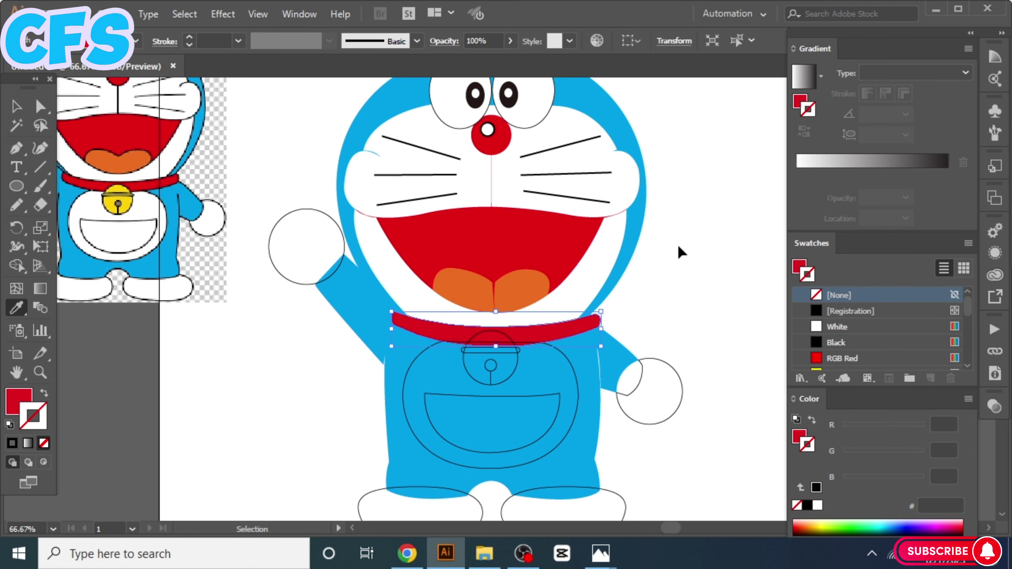
left_click(516, 359, "ctrl")
right_click(525, 359)
left_click(554, 192)
Fill the bell with yellow sampled from the reference
right_click(512, 303)
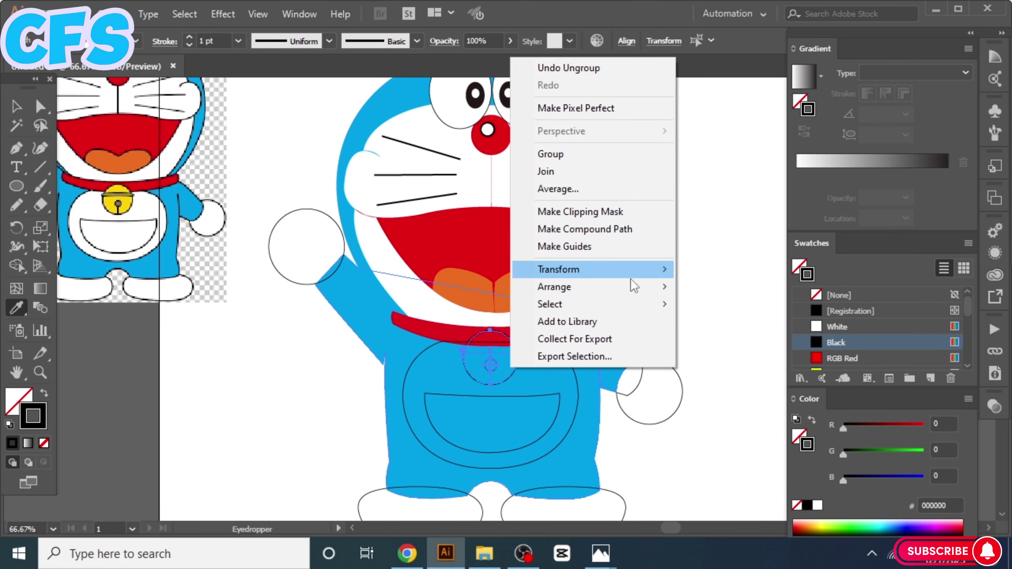
key("Escape")
right_click(579, 355)
key("Escape")
left_click(118, 199)
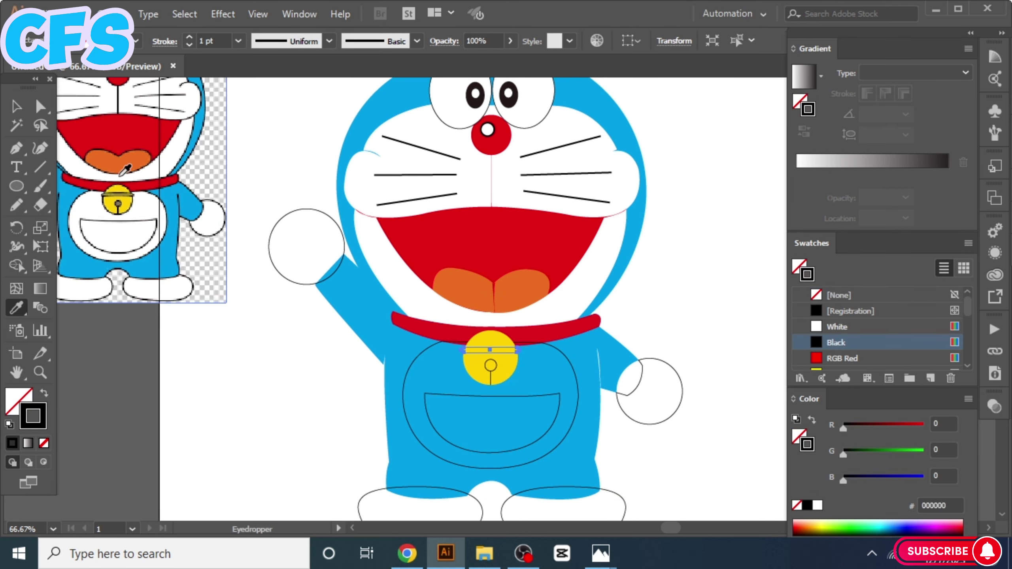
scroll(126, 170, "up", 5)
scroll(440, 354, "down", 5)
scroll(530, 316, "up", 5)
scroll(379, 332, "down", 3)
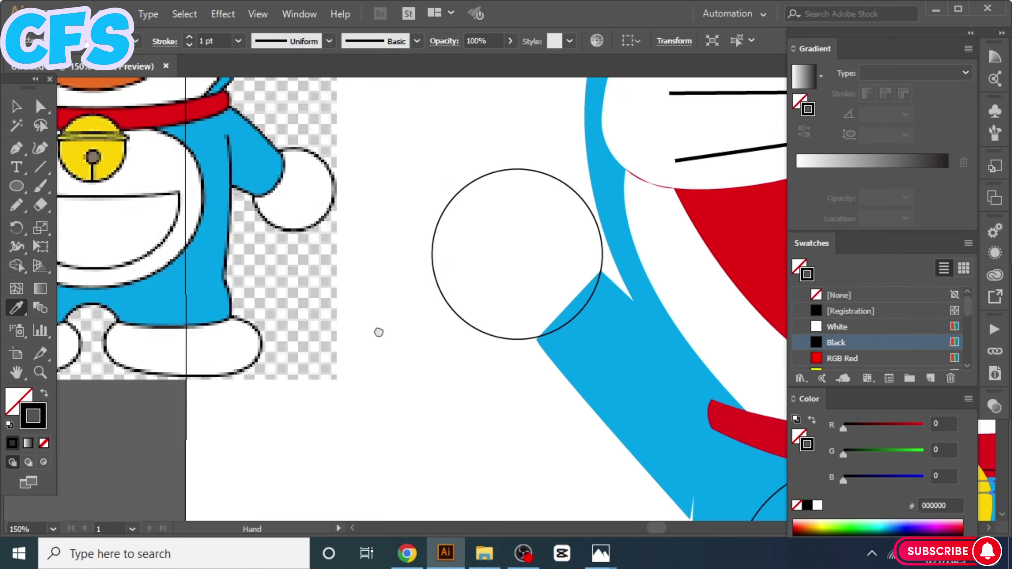
scroll(378, 332, "down", 3)
scroll(526, 369, "up", 5)
scroll(163, 112, "down", 5)
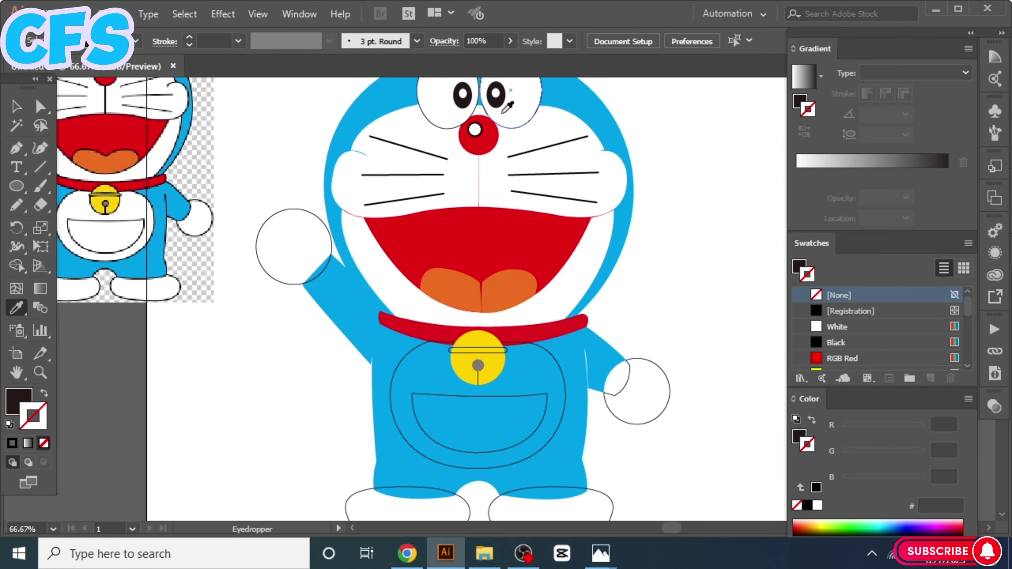
scroll(497, 95, "up", 1)
left_click(494, 379, "ctrl")
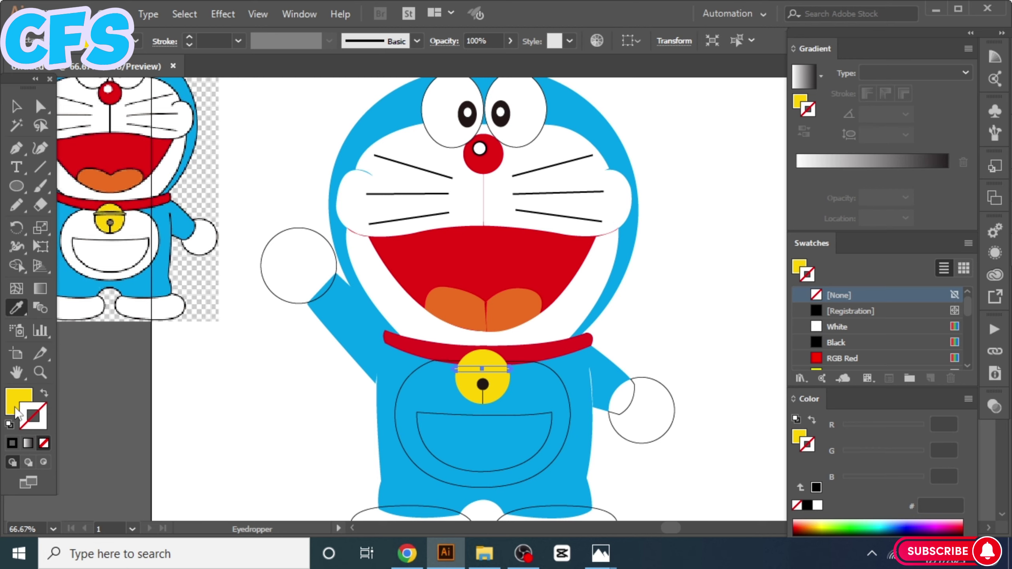
Fill the belly, pocket and raised hand with the reference white
scroll(406, 369, "down", 1)
left_click(406, 369, "ctrl")
left_click(836, 326)
left_click(494, 418, "ctrl")
left_click(836, 327)
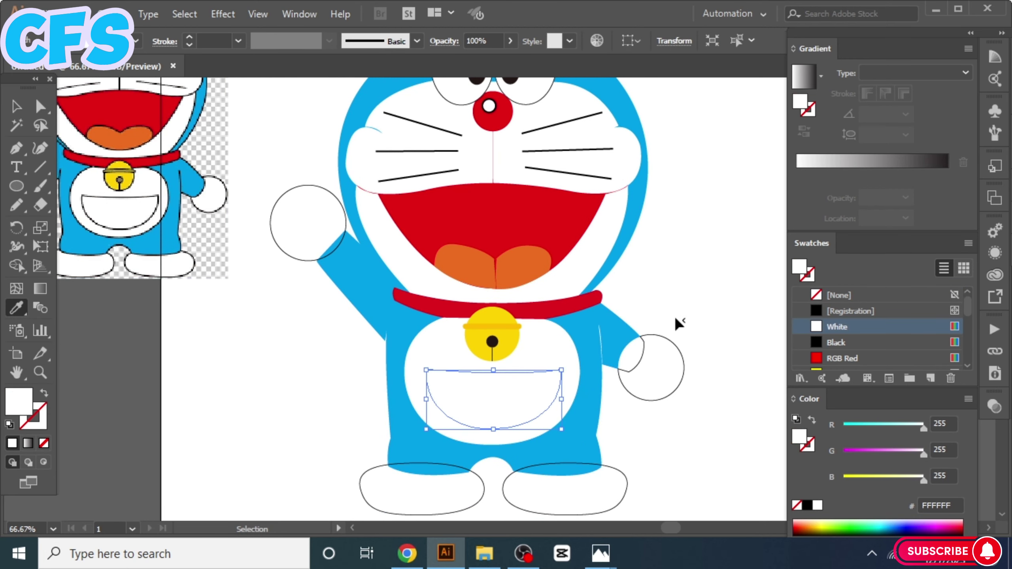
scroll(678, 324, "up", 1)
left_click(372, 251, "ctrl")
left_click(120, 138)
scroll(311, 389, "up", 1)
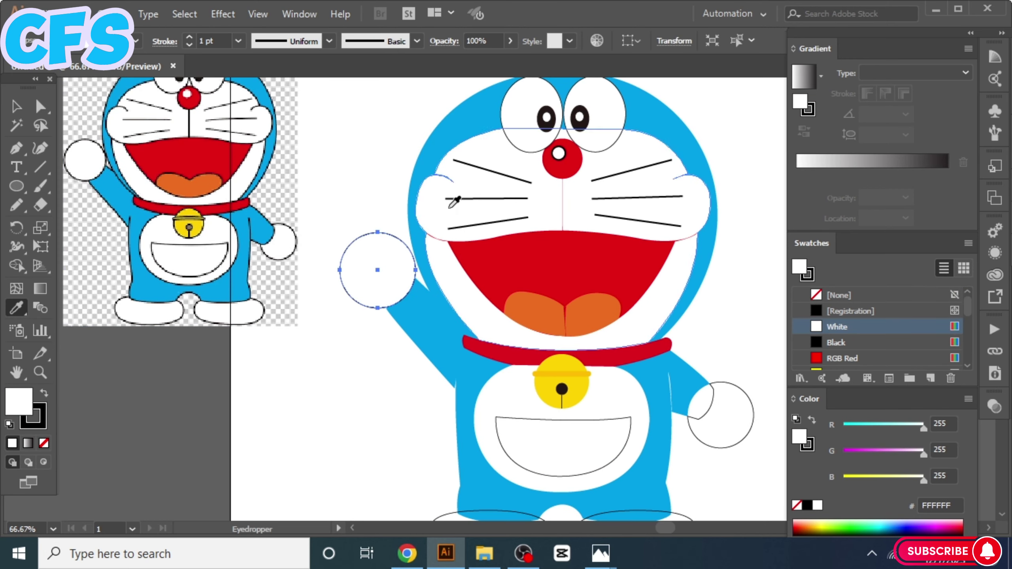
left_click(303, 333)
Give the head a linear gradient and darken its blue stop using HSB sliders
key("ctrl+minus")
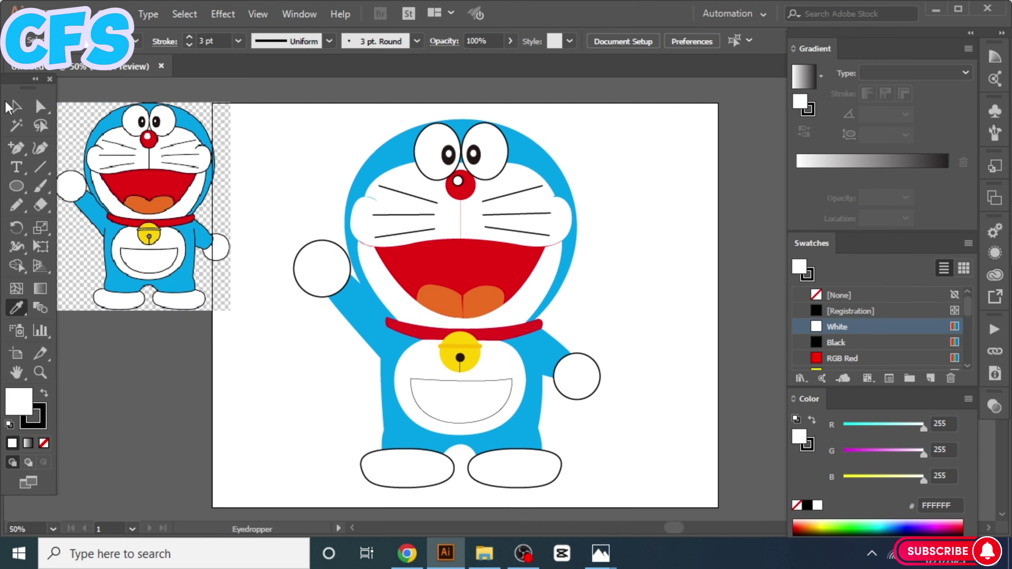
key("v")
left_click(357, 180)
left_click(812, 159)
left_click_drag(813, 175, 783, 180)
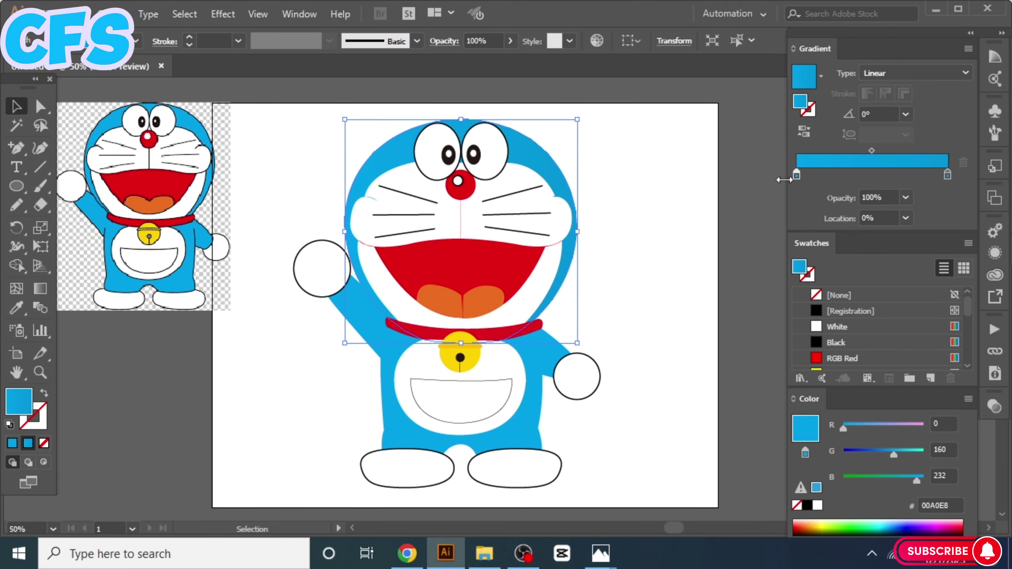
left_click(968, 398)
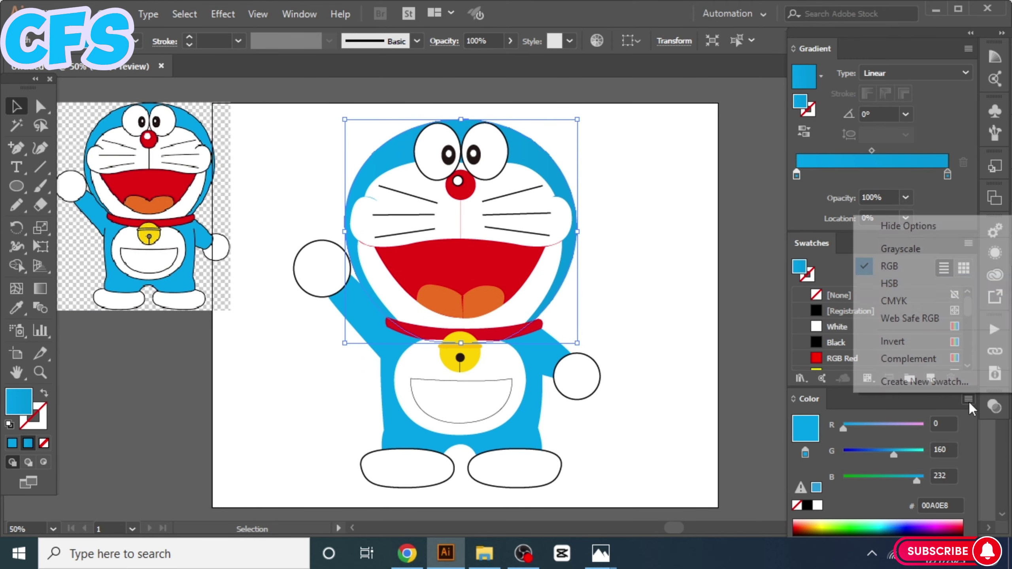
left_click(896, 280)
mouse_move(917, 480)
left_mouse_down()
mouse_move(905, 480)
mouse_move(919, 455)
left_mouse_up()
Adjust the head gradient's end stops, lowering the saturation of the blue
left_click(947, 174)
key("ctrl+shift+a")
key("v")
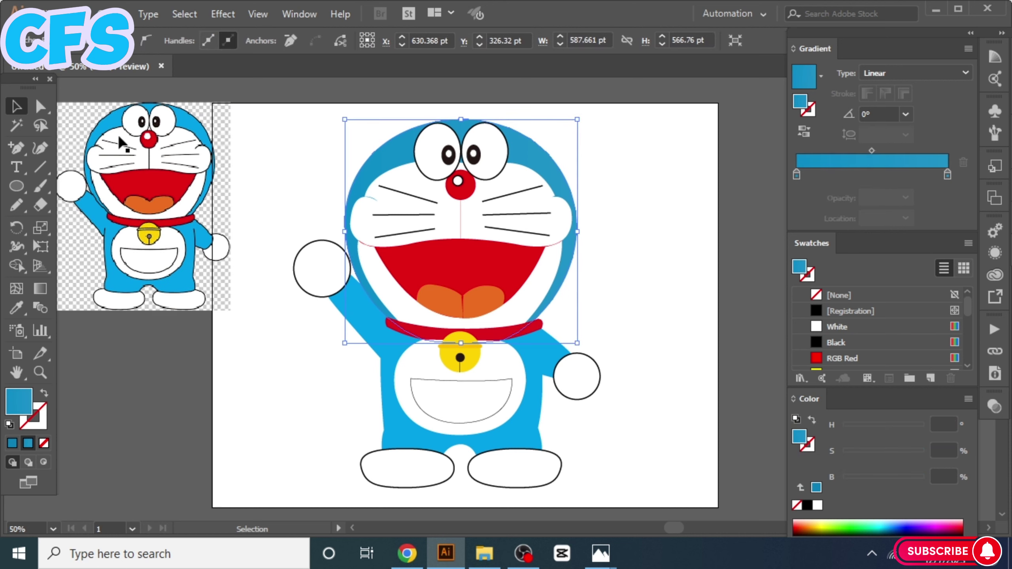
left_click(896, 161)
left_click_drag(906, 483, 900, 480)
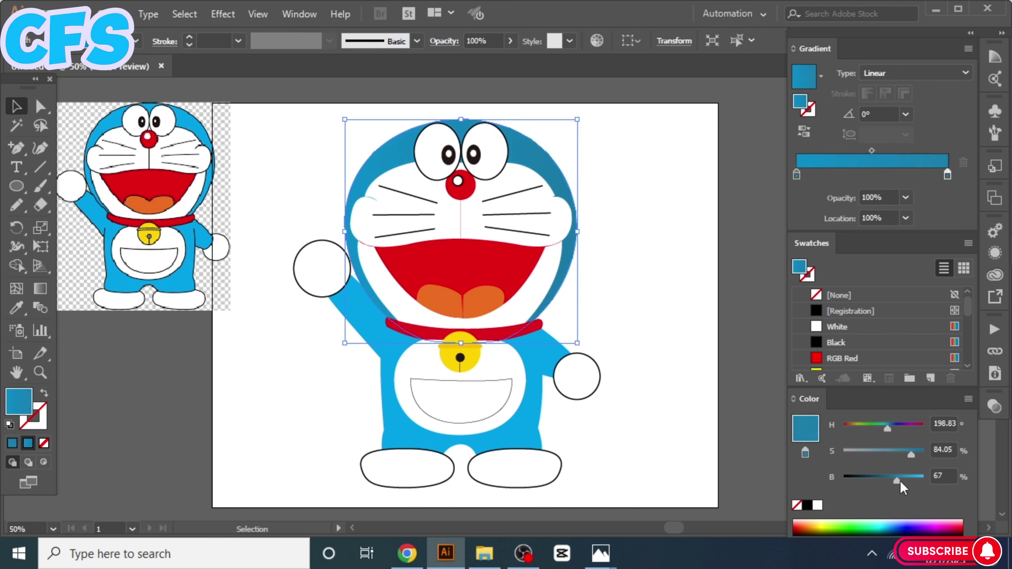
left_click(796, 174)
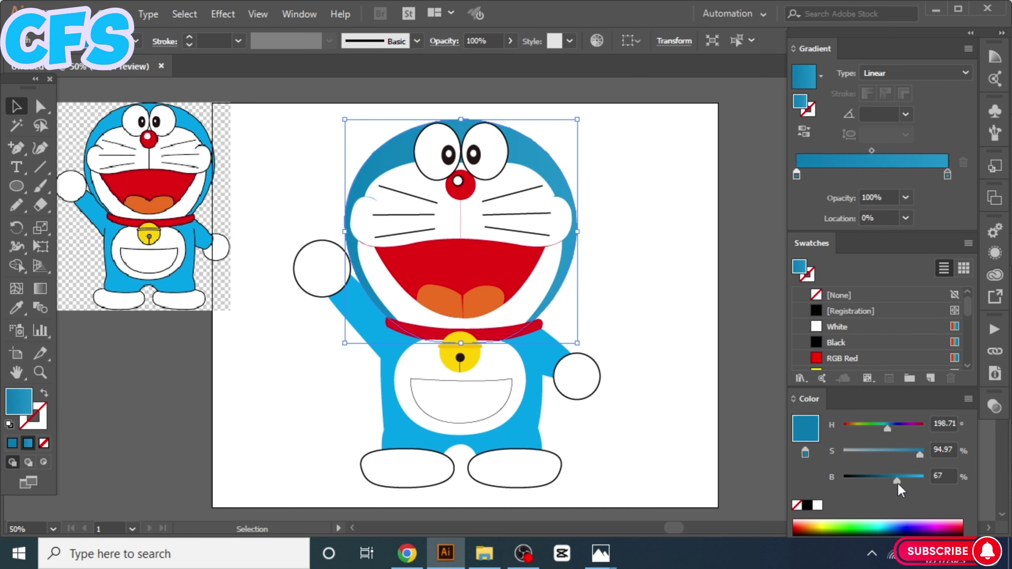
left_click_drag(920, 454, 910, 480)
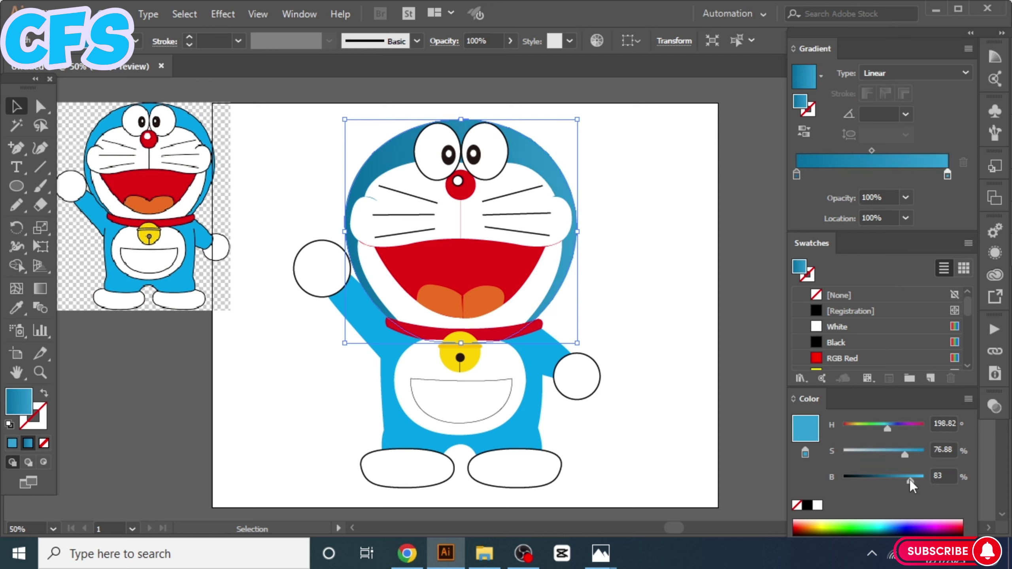
Apply the head's blue gradient to the body with the Eyedropper
left_click(564, 344)
key("i")
left_click(557, 276)
Give the right hand a white-to-pale-blue gradient, tuning the stop with HSB sliders
left_click(576, 376, "ctrl")
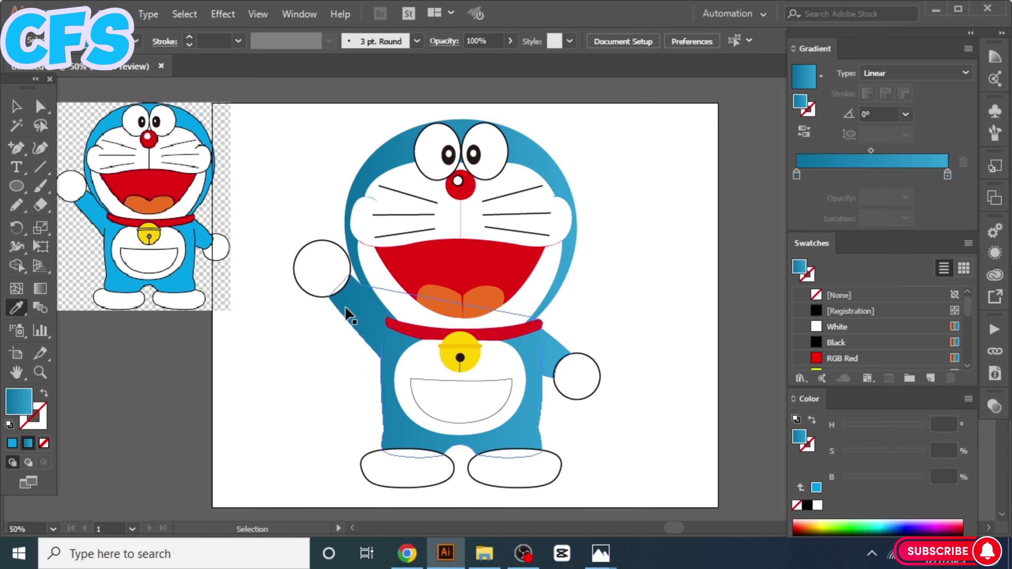
key("period")
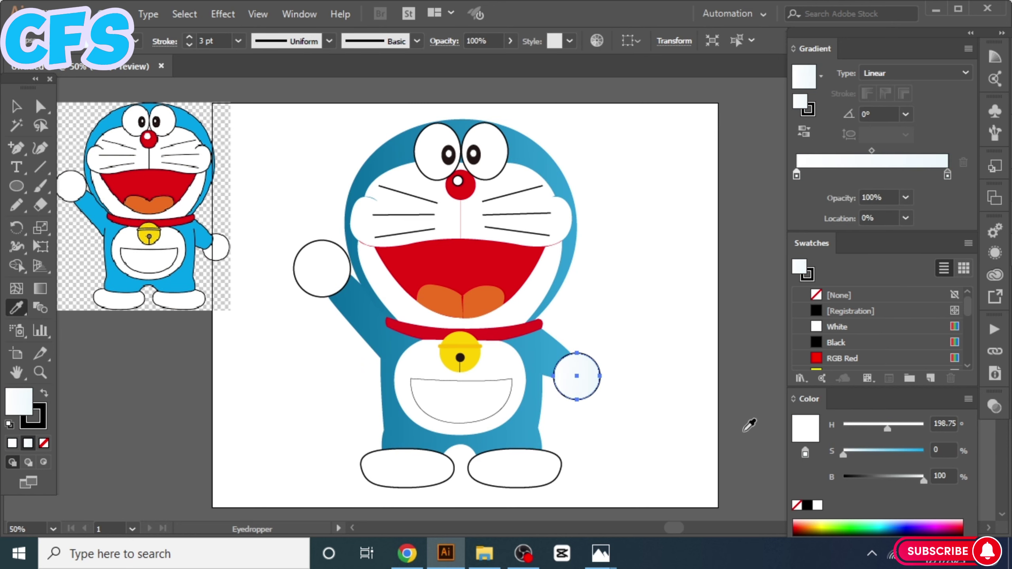
left_click_drag(923, 480, 913, 482)
left_click_drag(843, 455, 850, 457)
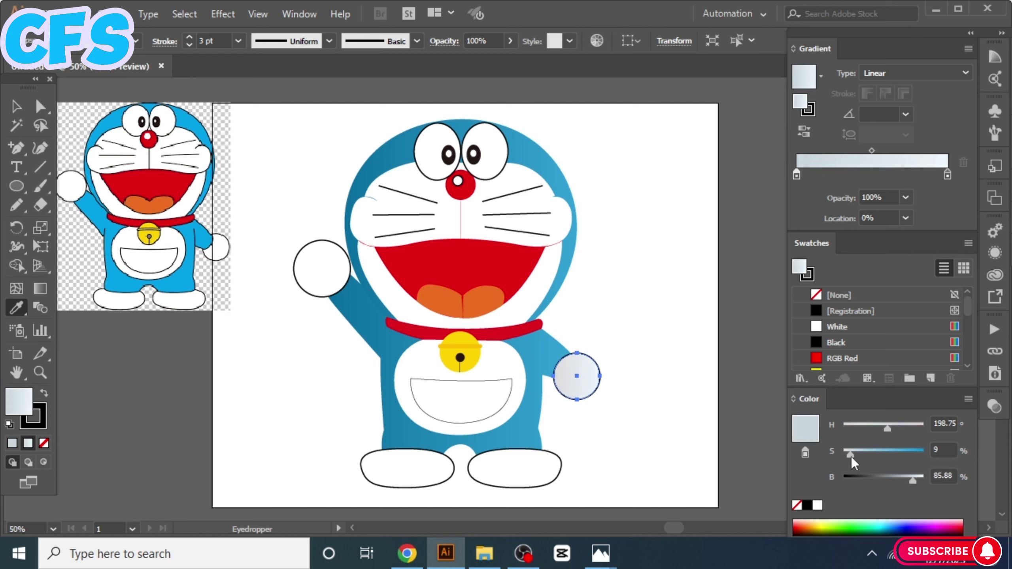
left_click(584, 401)
left_click(796, 174)
mouse_move(913, 481)
left_mouse_down()
mouse_move(886, 481)
mouse_move(924, 480)
mouse_move(901, 481)
left_mouse_up()
left_click(673, 327, "ctrl")
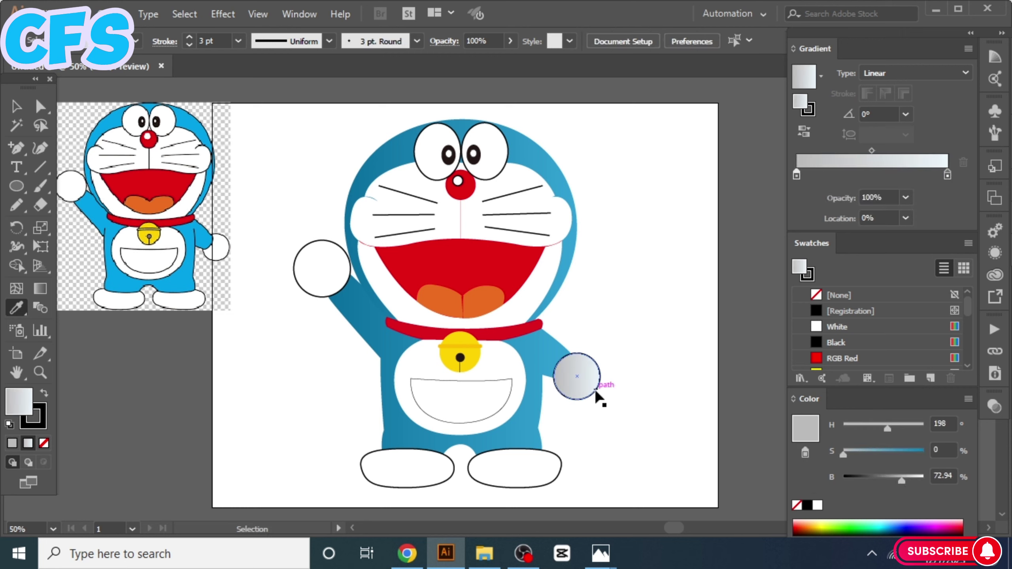
left_click(922, 477)
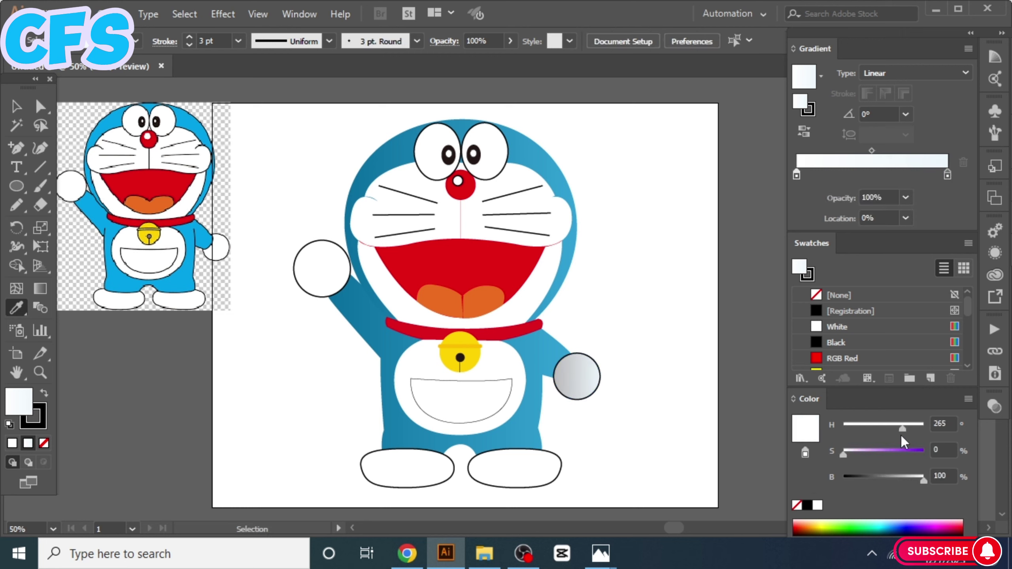
left_click(576, 376, "ctrl")
left_click(850, 455)
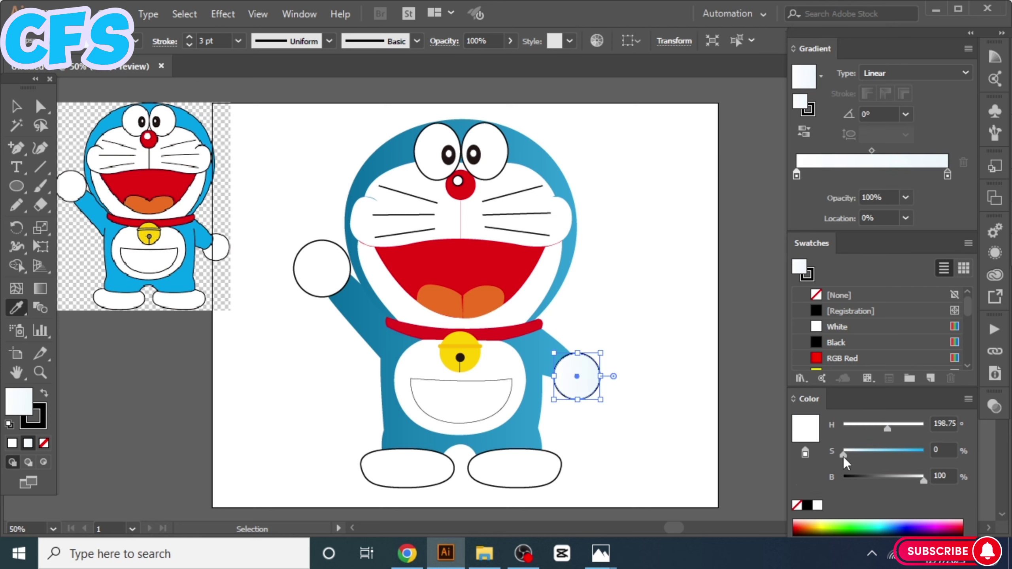
Copy the pale gradient onto the left hand and belly, and give the body a white outline
left_click(689, 368, "ctrl")
left_click(320, 268, "ctrl")
left_click(460, 399, "ctrl+shift")
left_click(576, 376)
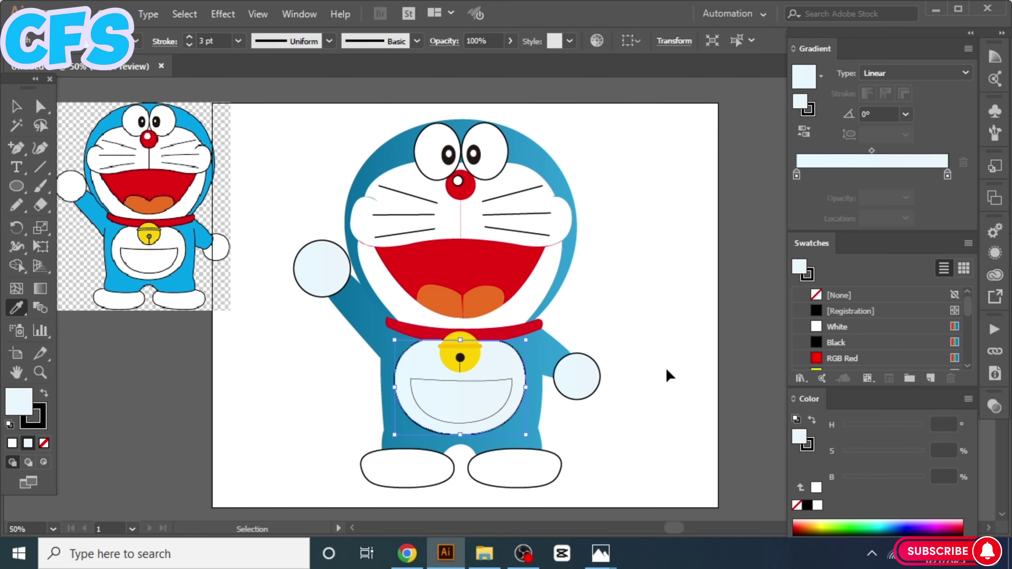
left_click(389, 398, "ctrl")
left_click(12, 443)
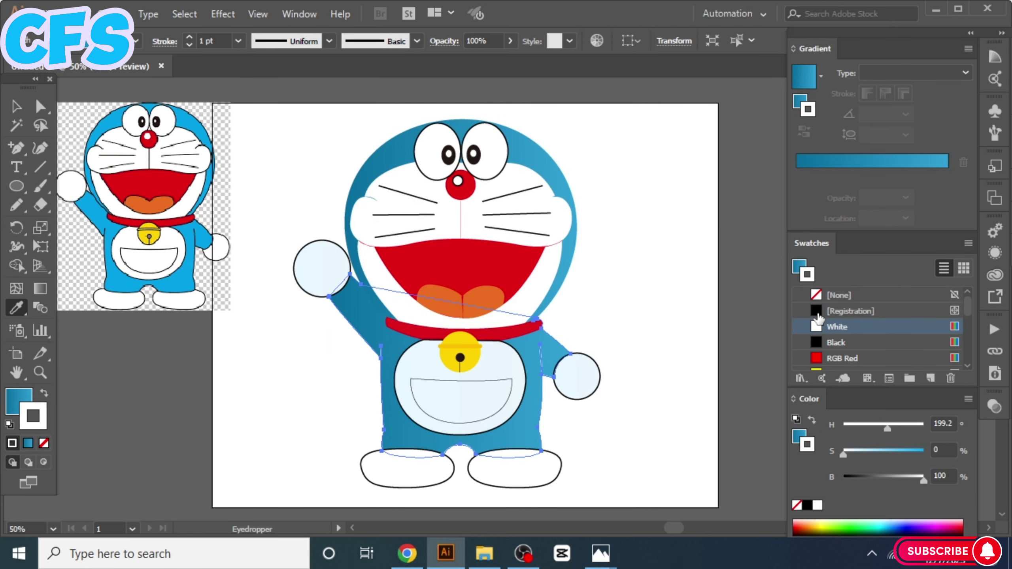
Make the body's outline black and select the left hand circle
left_click(818, 311)
key("ctrl+shift+a")
left_click(259, 343, "ctrl")
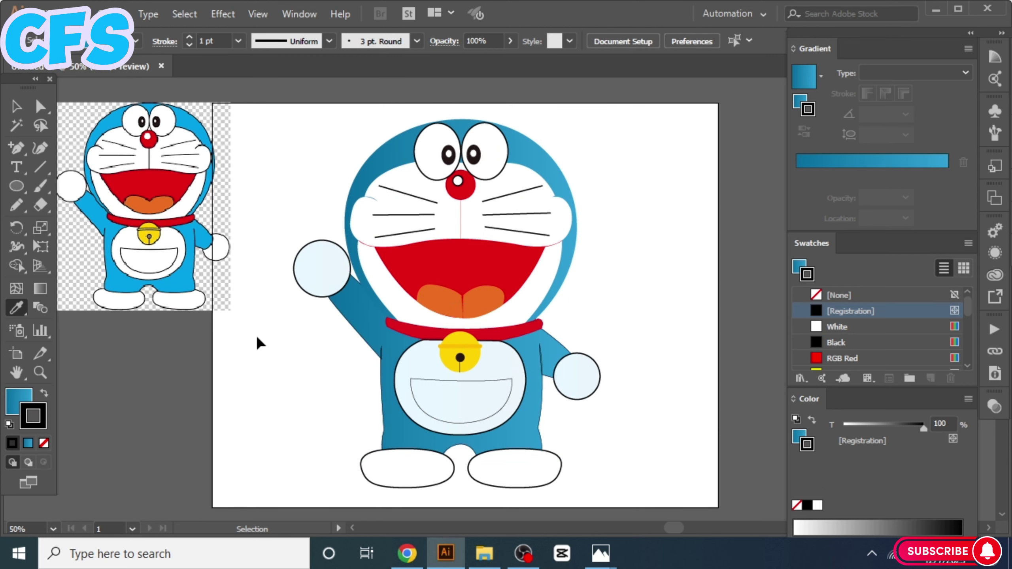
left_click(319, 283, "ctrl")
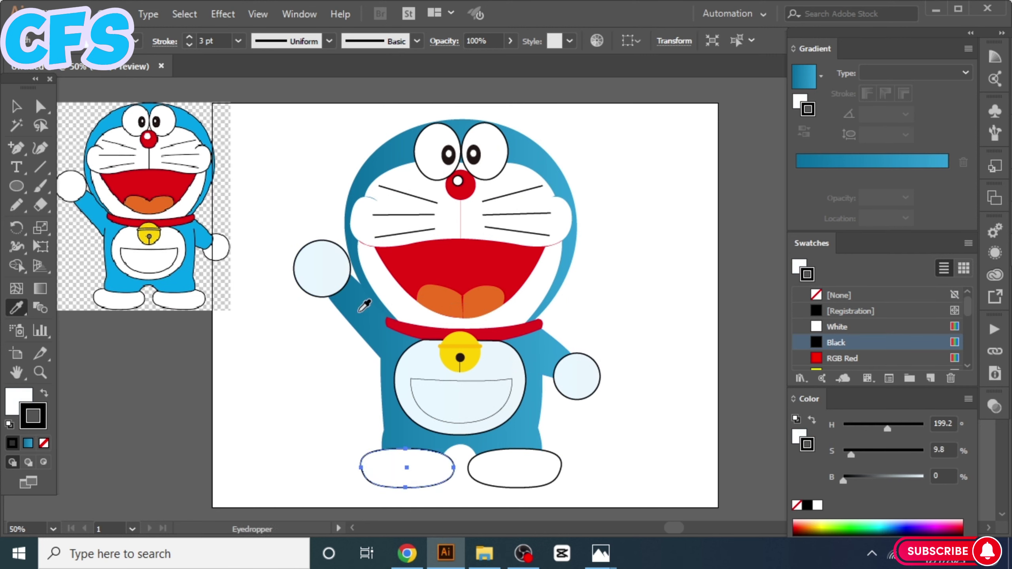
Give the right foot an unoutlined grey-to-white gradient with the midpoint shifted toward the dark end
left_click(514, 468, "ctrl")
left_click(872, 160)
left_click(44, 443)
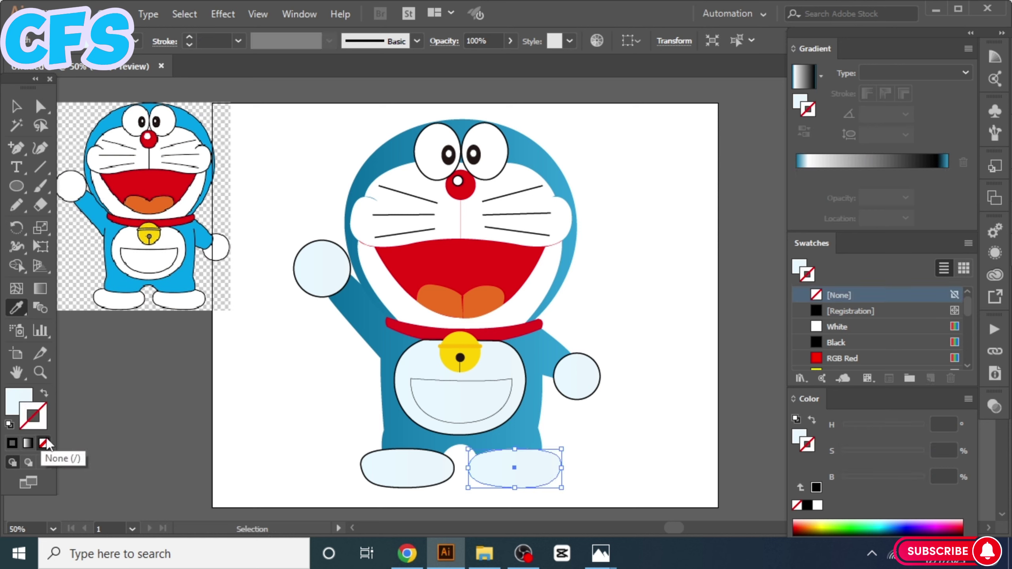
left_click(835, 342)
left_click_drag(947, 174, 799, 175)
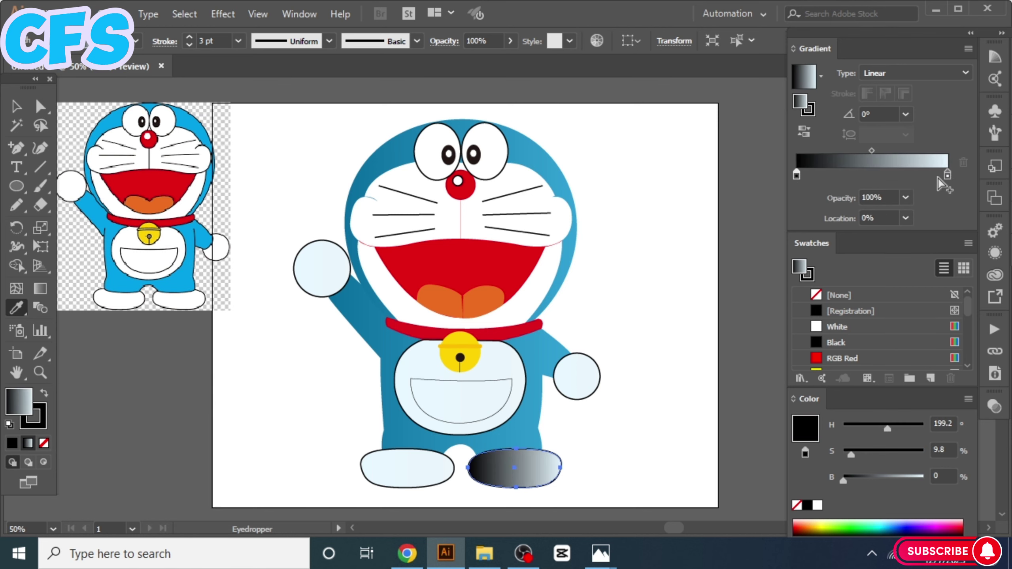
mouse_move(872, 150)
left_mouse_down()
mouse_move(816, 151)
mouse_move(853, 151)
left_mouse_up()
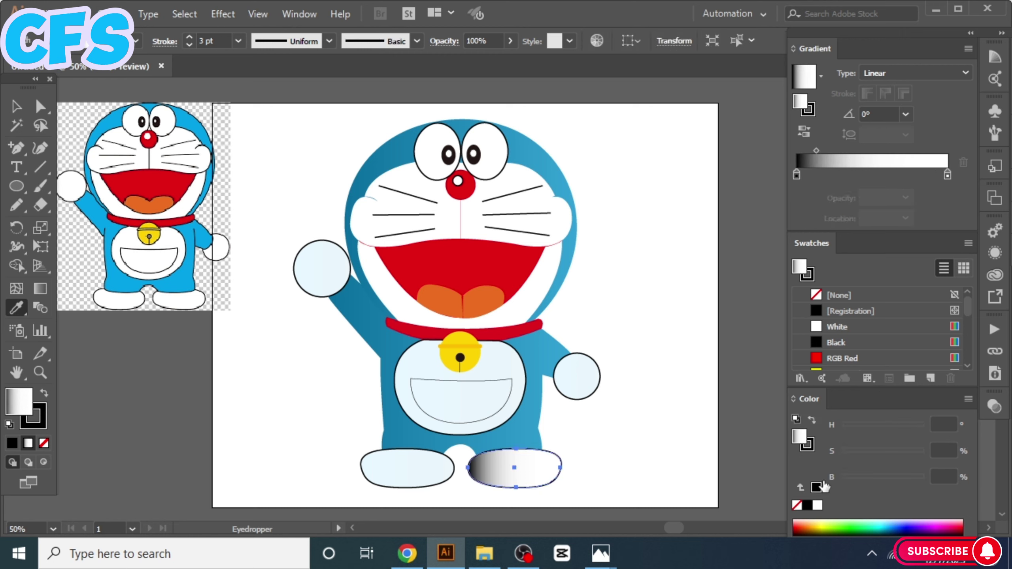
right_click(866, 277)
left_click(796, 175)
left_click_drag(843, 477, 879, 481)
Apply the grey gradient to the left foot, both hands and the belly
left_click(655, 440, "ctrl")
left_click(406, 468, "alt")
left_click(576, 377, "alt")
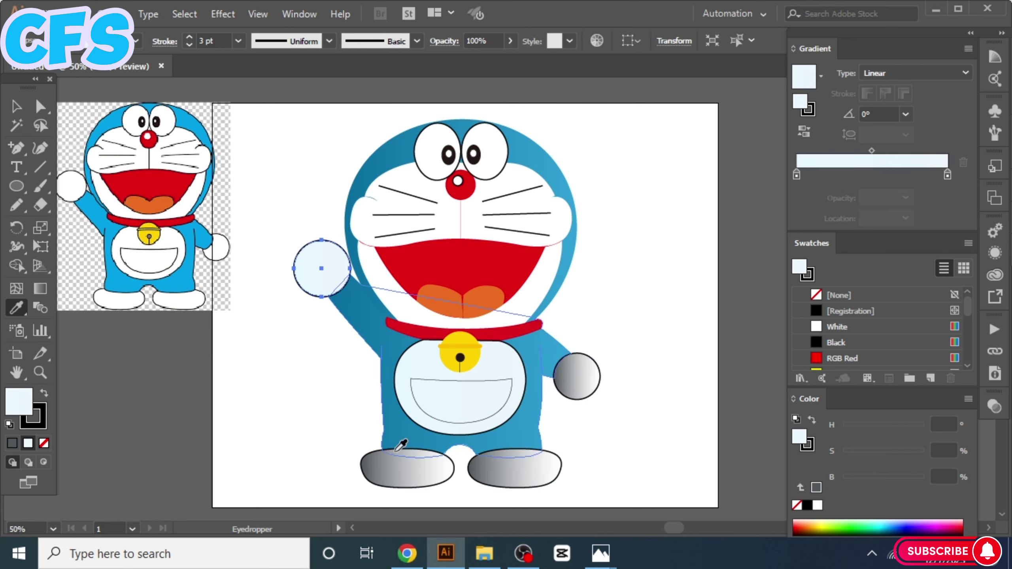
left_click(320, 265, "alt")
left_click(458, 415, "alt")
left_click(506, 388, "ctrl")
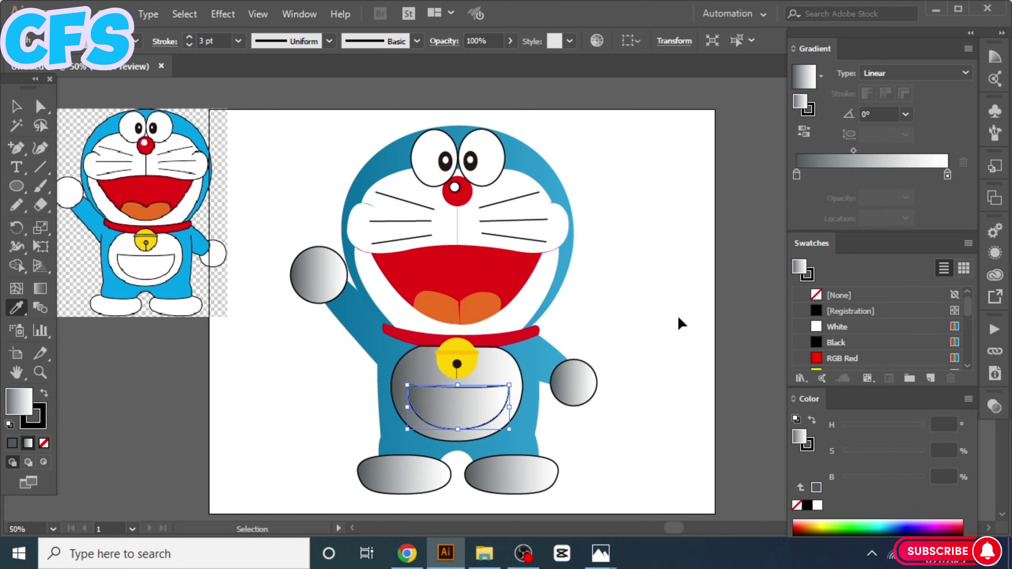
Copy the grey gradient onto the pocket and give the red collar a gradient with a darker first stop
left_click(678, 315, "ctrl")
left_click(462, 359, "ctrl")
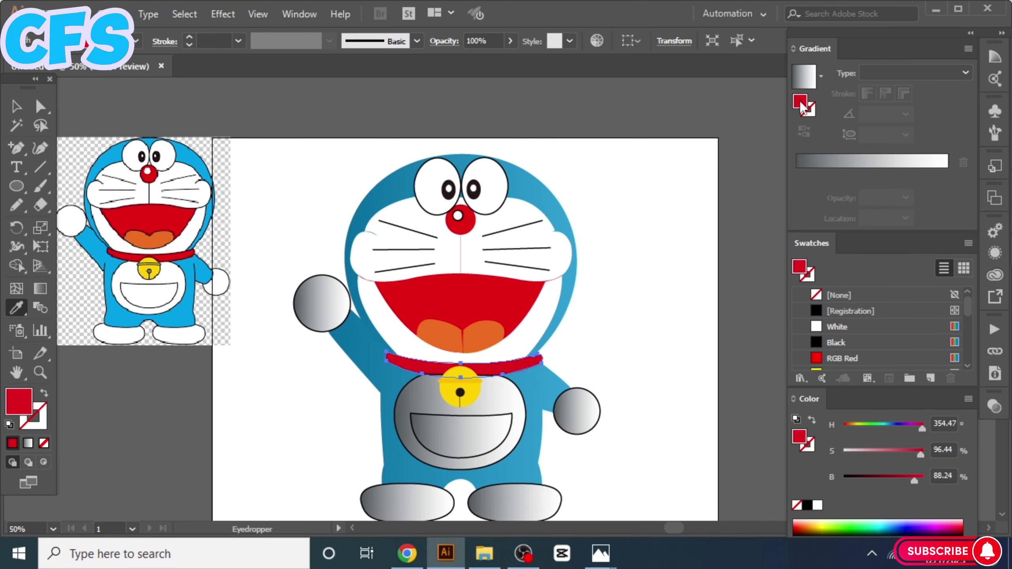
left_click(803, 75)
left_click(832, 176)
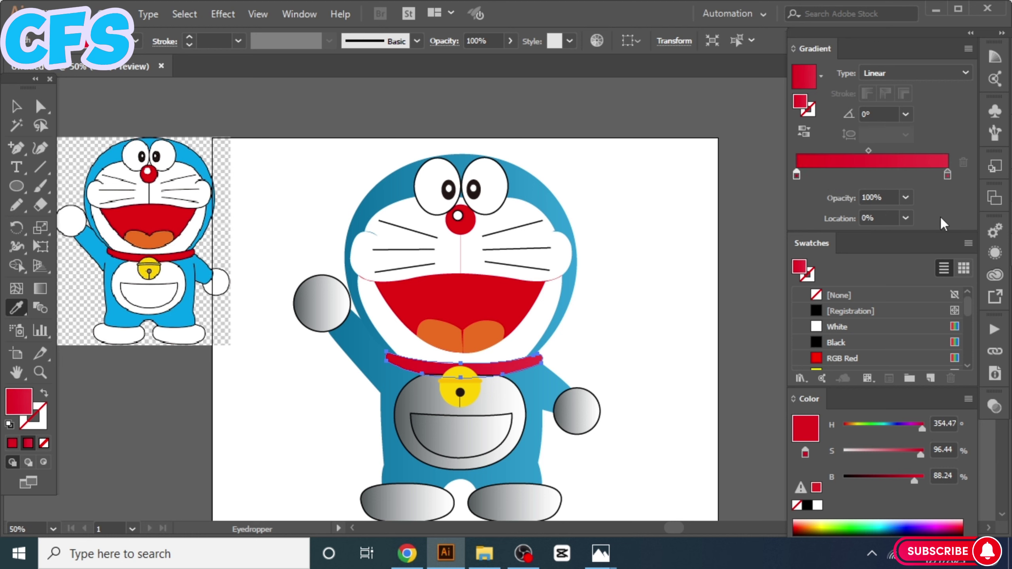
left_click_drag(902, 482, 892, 484)
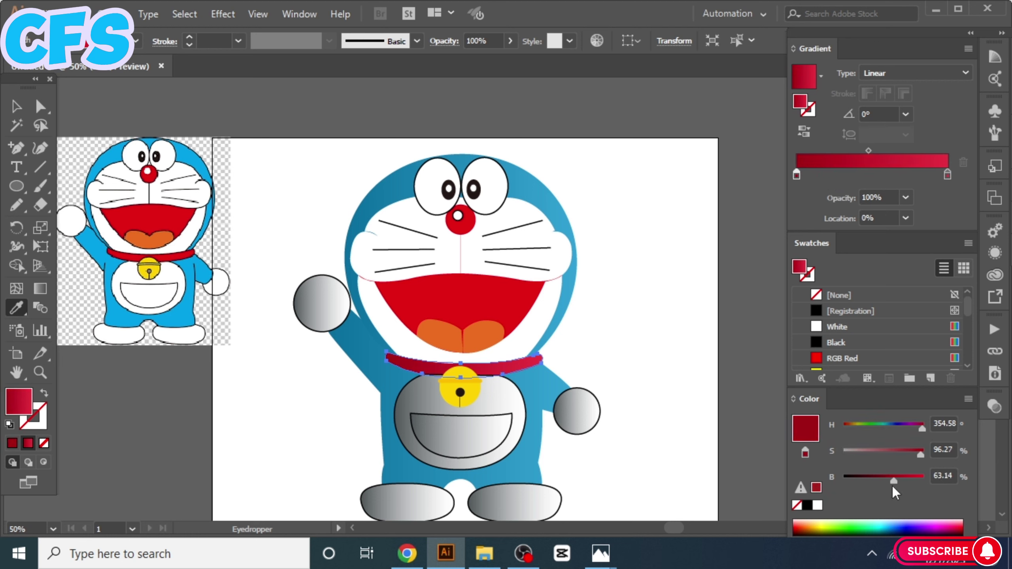
left_click(950, 182)
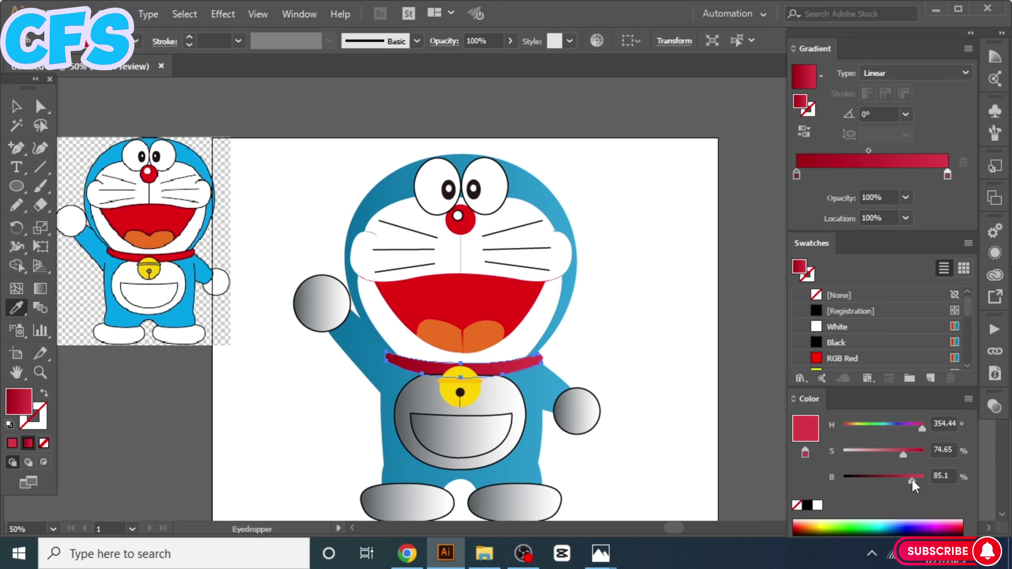
Darken the left colour of the orange tongue's gradient
left_click(487, 315, "ctrl")
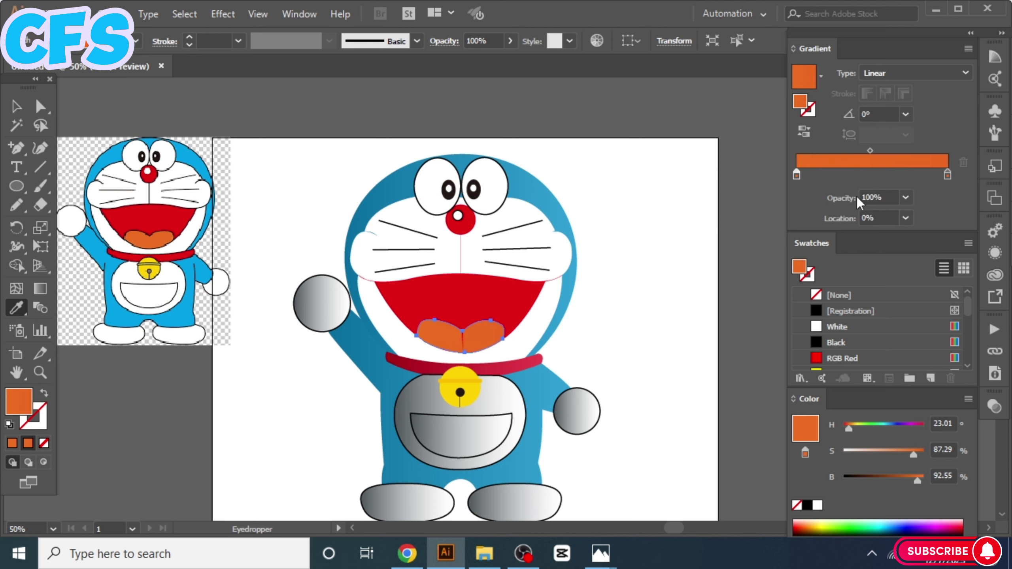
left_click_drag(920, 480, 890, 482)
left_click(947, 174)
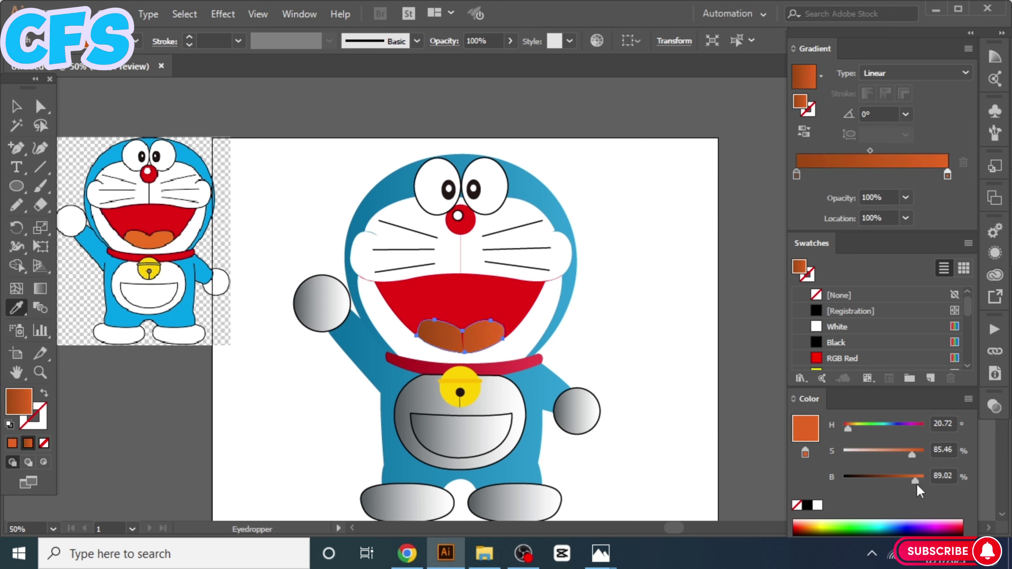
Apply a linear gradient to the red mouth, then select the tongue and left hand circle
left_click(497, 301, "ctrl")
left_click(803, 76)
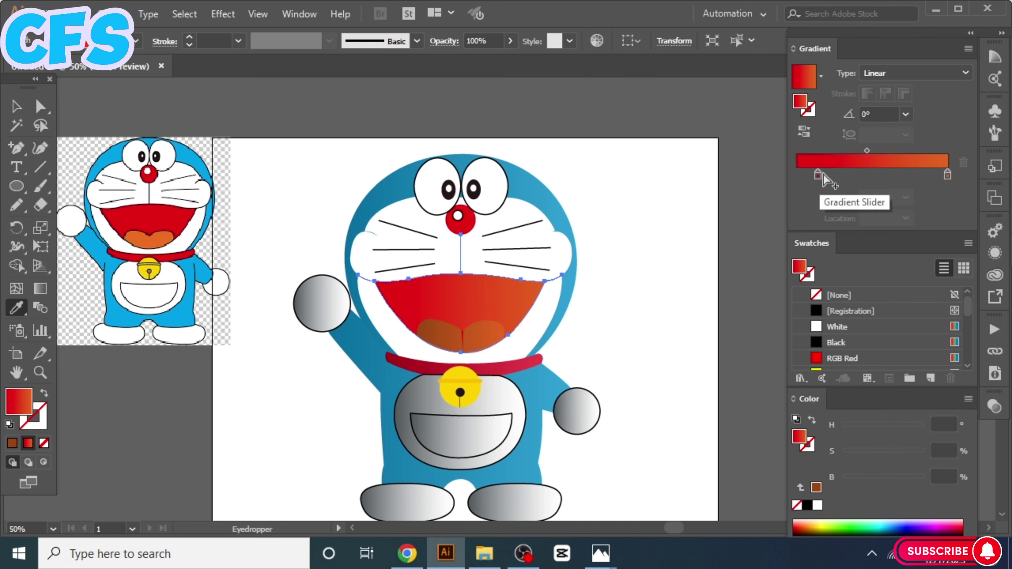
key("ctrl+plus")
key("ctrl+plus")
key("ctrl+plus")
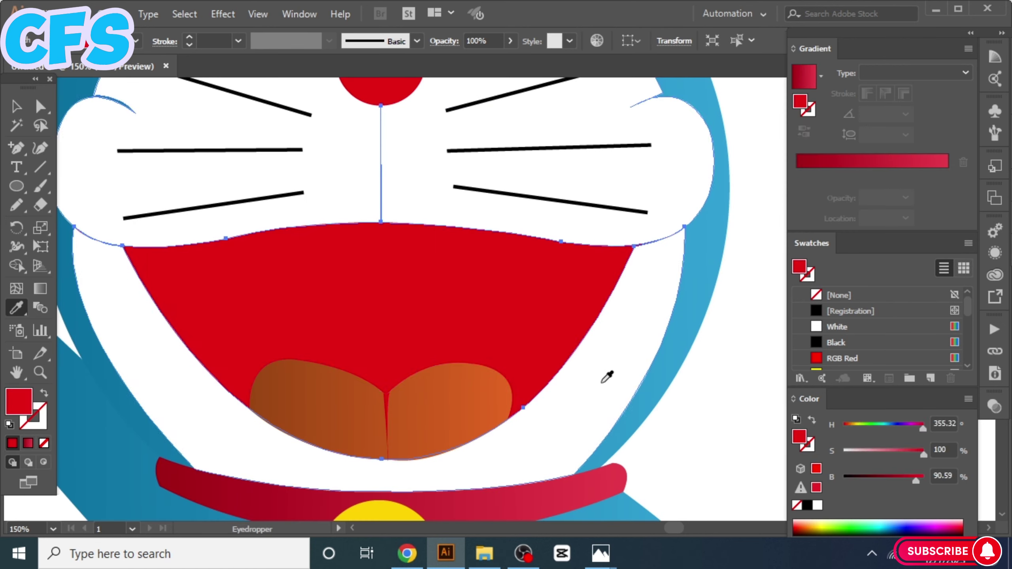
key("v")
left_click(389, 414, "ctrl")
key("ctrl+minus")
key("ctrl+minus")
key("ctrl+minus")
left_click(316, 286)
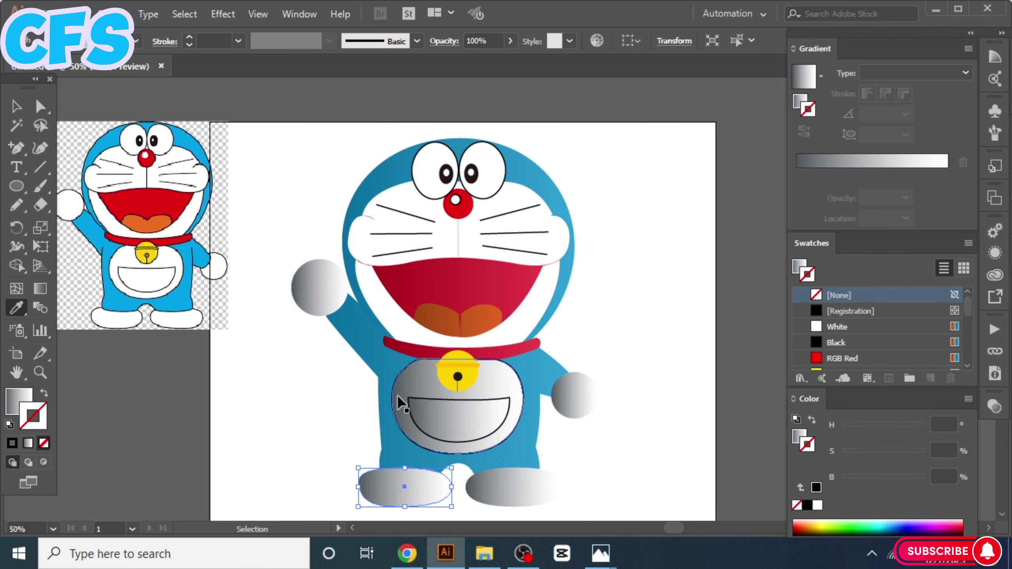
Copy the grey gradient onto the right eye with the Eyedropper
left_click(136, 413, "ctrl")
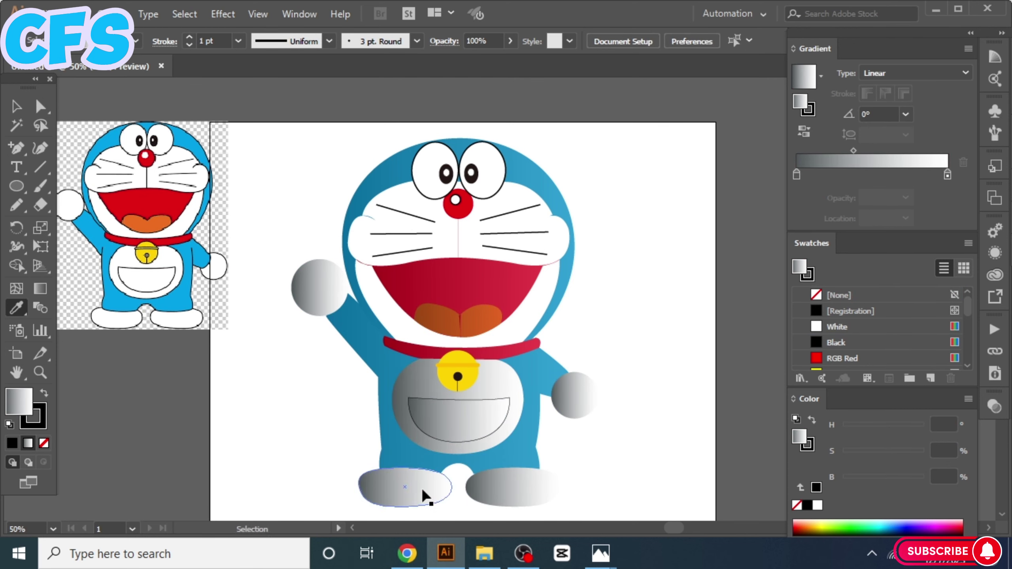
left_click_drag(703, 255, 720, 274)
left_click(499, 207, "ctrl")
left_click(334, 289)
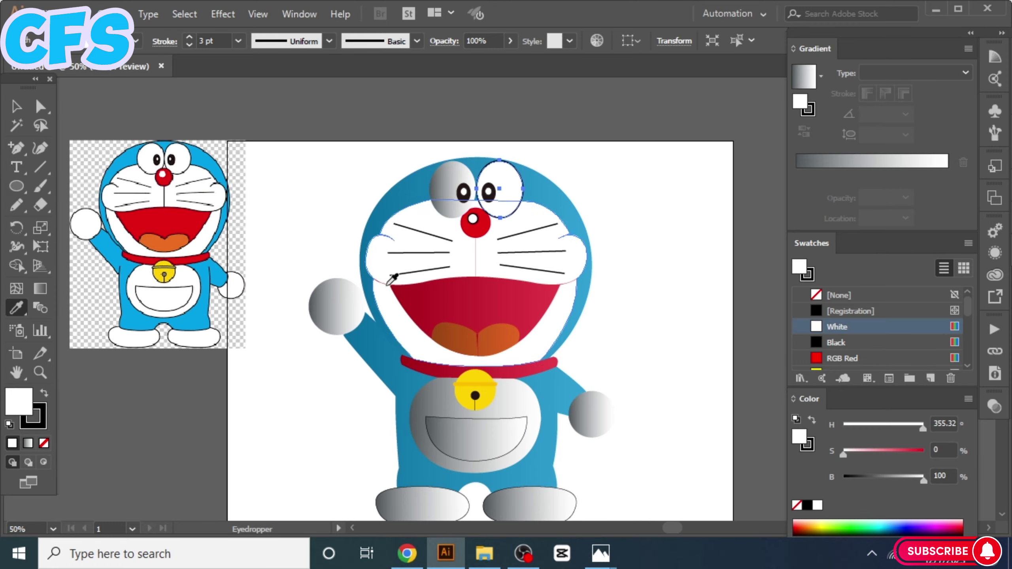
left_click(450, 184)
key("ctrl+shift+a")
key("ctrl+plus")
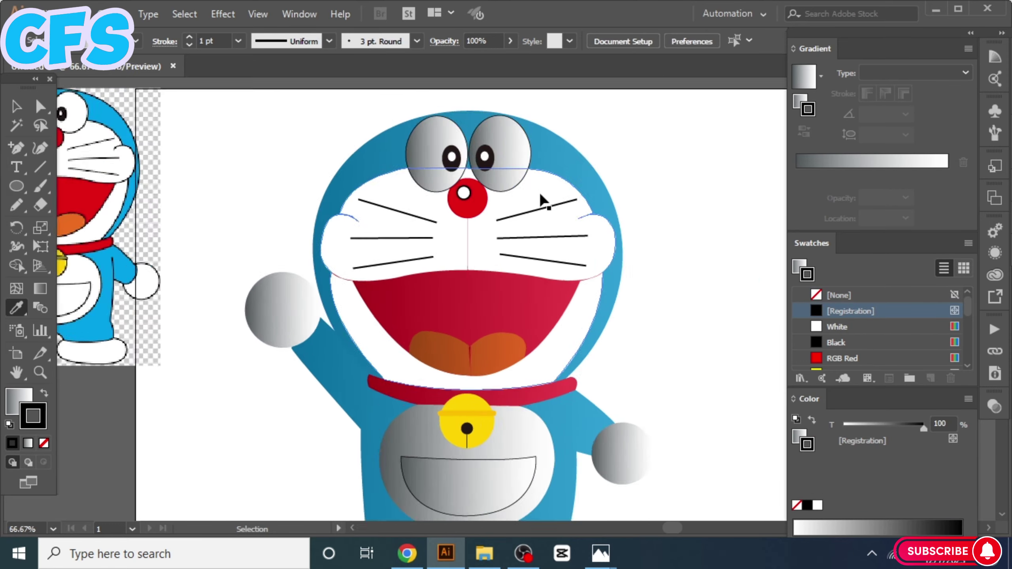
key("ctrl+plus")
key("ctrl+plus")
Give the nose highlight a white fill with no outline and redo the right eye's grey gradient
left_click(493, 135, "ctrl")
left_click(169, 210)
left_click(322, 145)
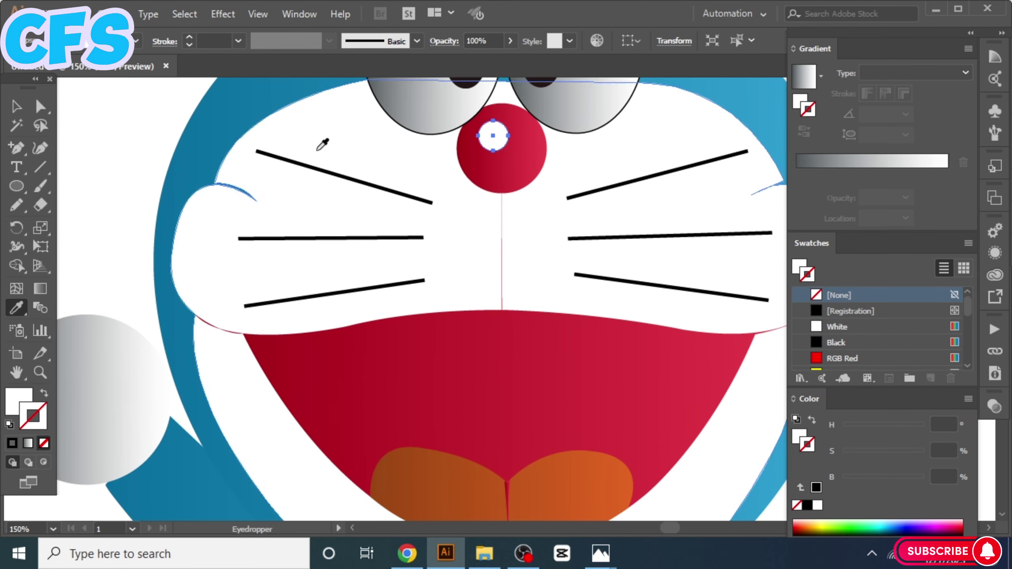
key("ctrl+shift+a")
key("ctrl+minus")
key("ctrl+minus")
key("ctrl+minus")
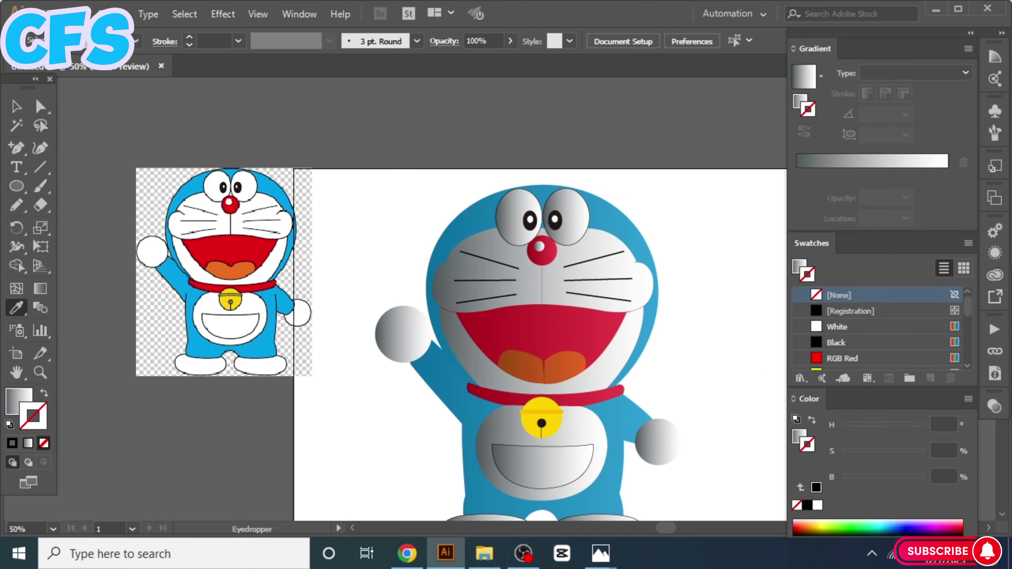
key("ctrl+z")
key("ctrl+z")
key("ctrl+z")
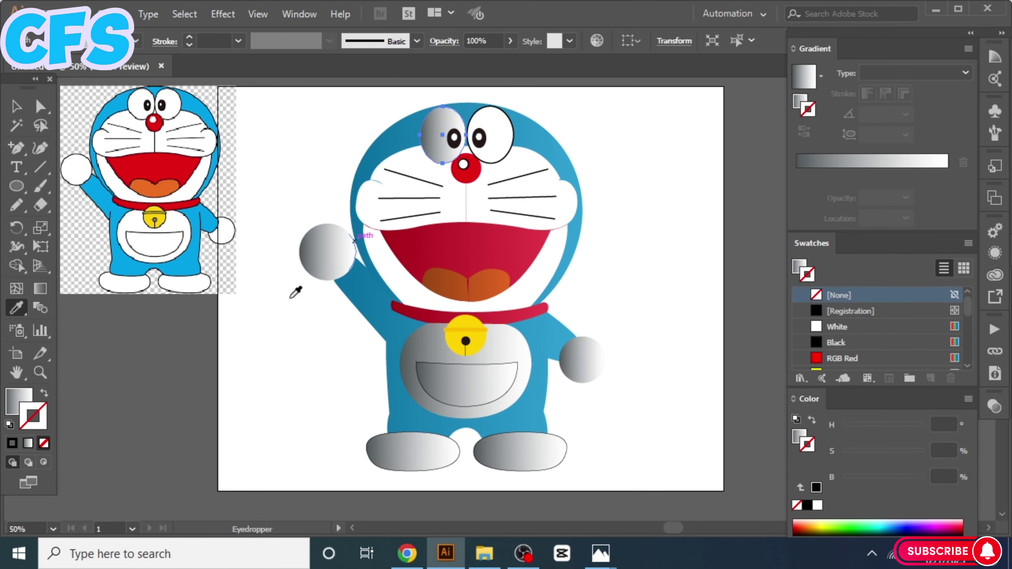
left_click(490, 132, "ctrl")
Apply a linear gradient to the red nose
left_click(443, 132)
left_click(466, 167, "ctrl")
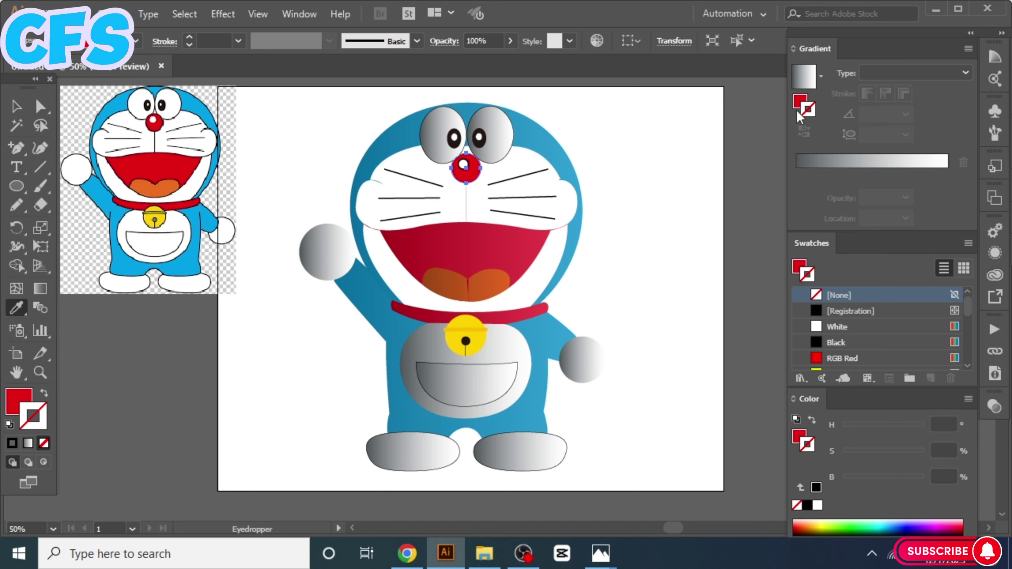
left_click(801, 161)
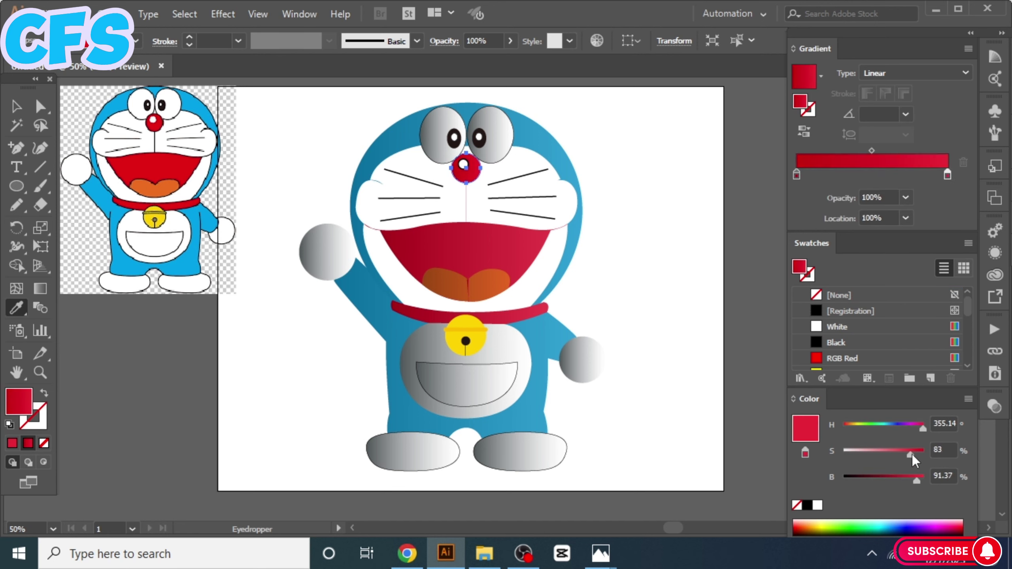
left_click(721, 253, "ctrl")
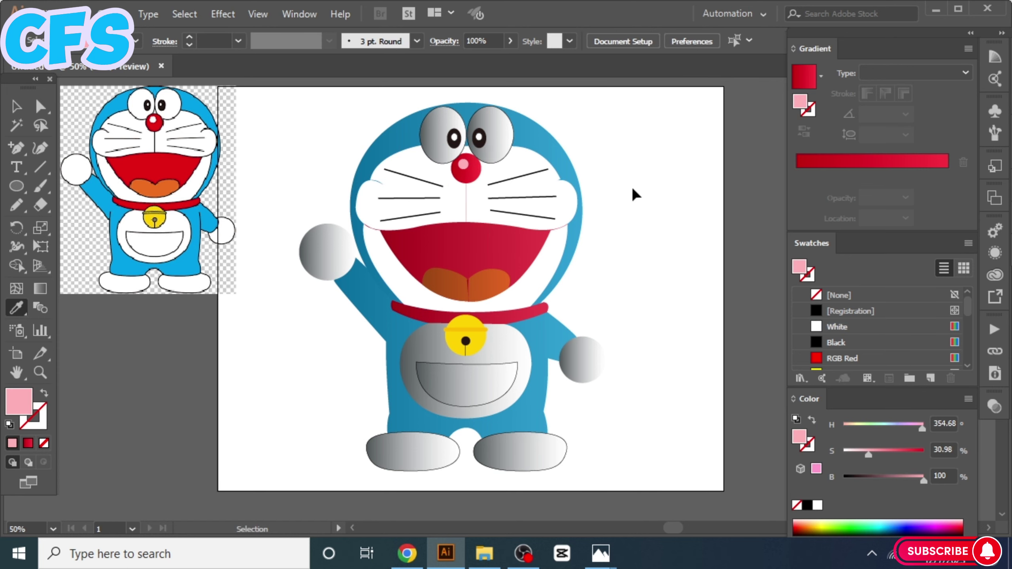
Copy the grey gradient onto the face and set its stop to a slightly grey white
left_click(395, 248, "ctrl")
left_click(326, 251)
left_click(439, 309, "ctrl")
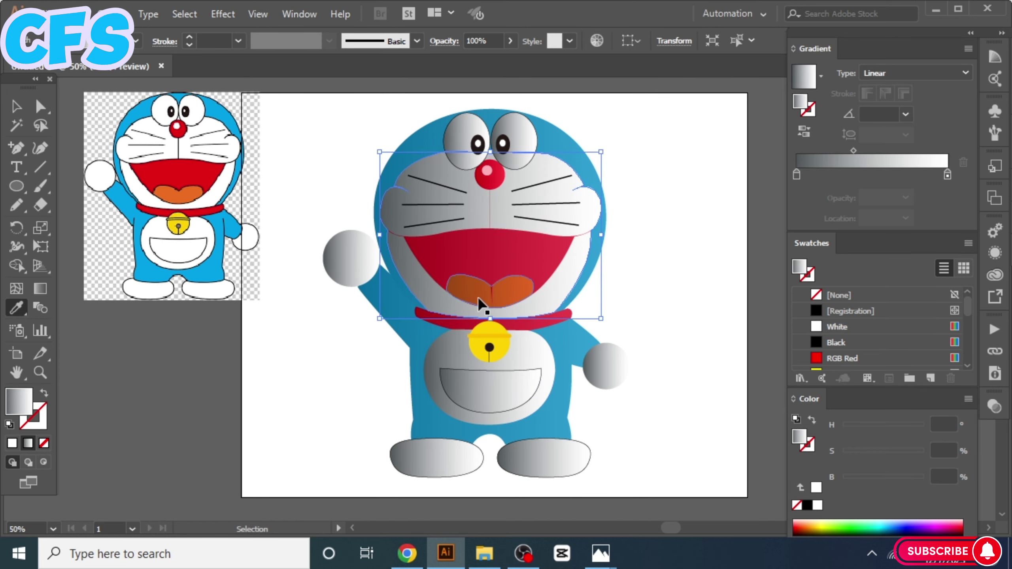
left_click(836, 326)
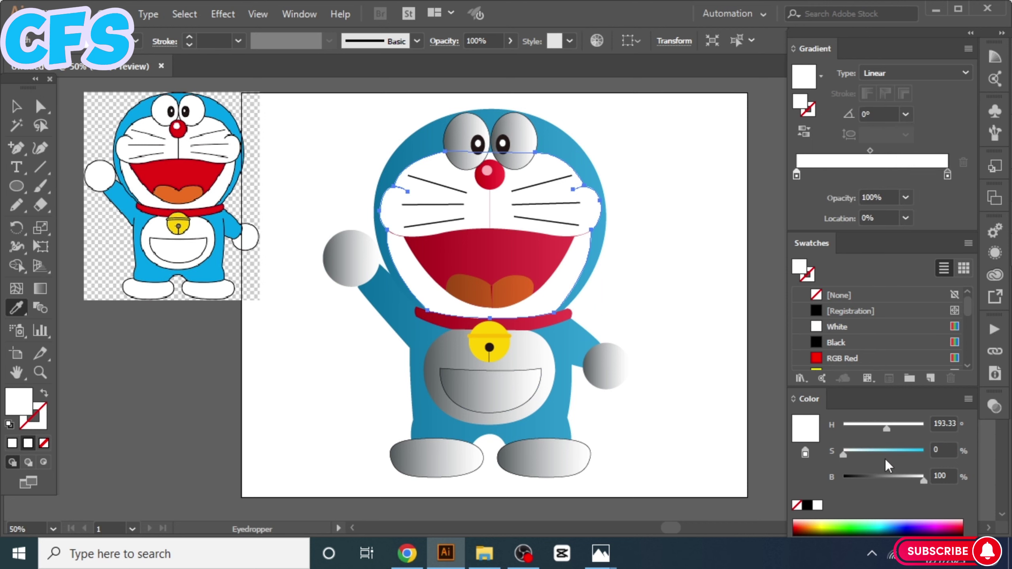
left_click_drag(922, 483, 919, 486)
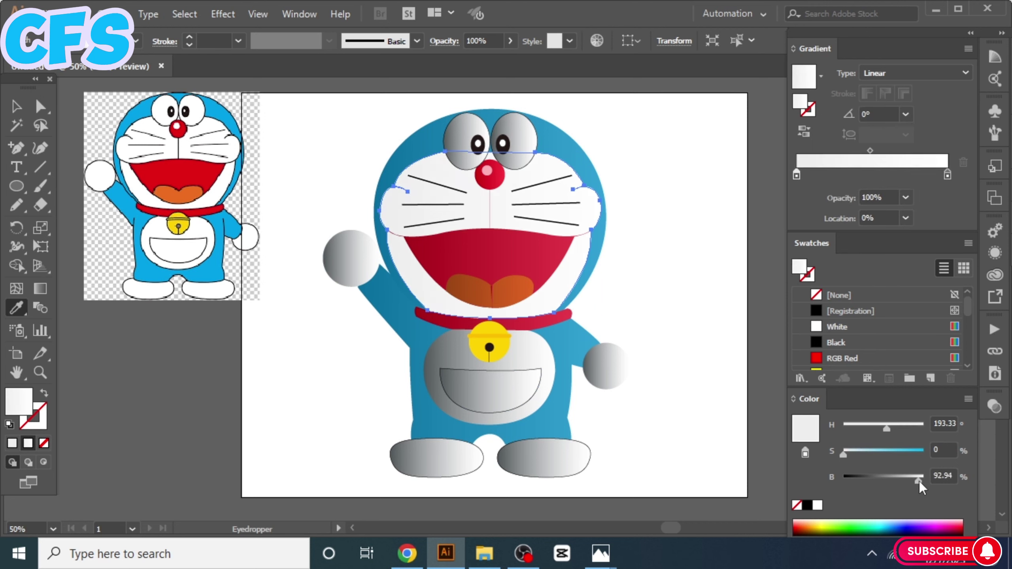
Tint the light end of the pocket gradient slightly grey
left_click(469, 407)
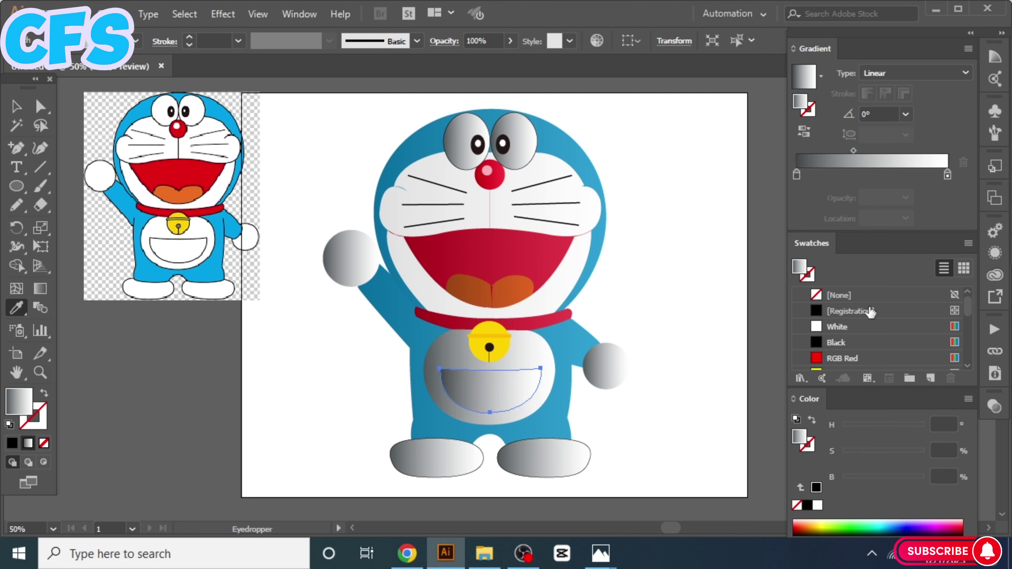
left_click(797, 175)
left_click_drag(925, 487, 913, 487)
left_click(605, 365, "ctrl")
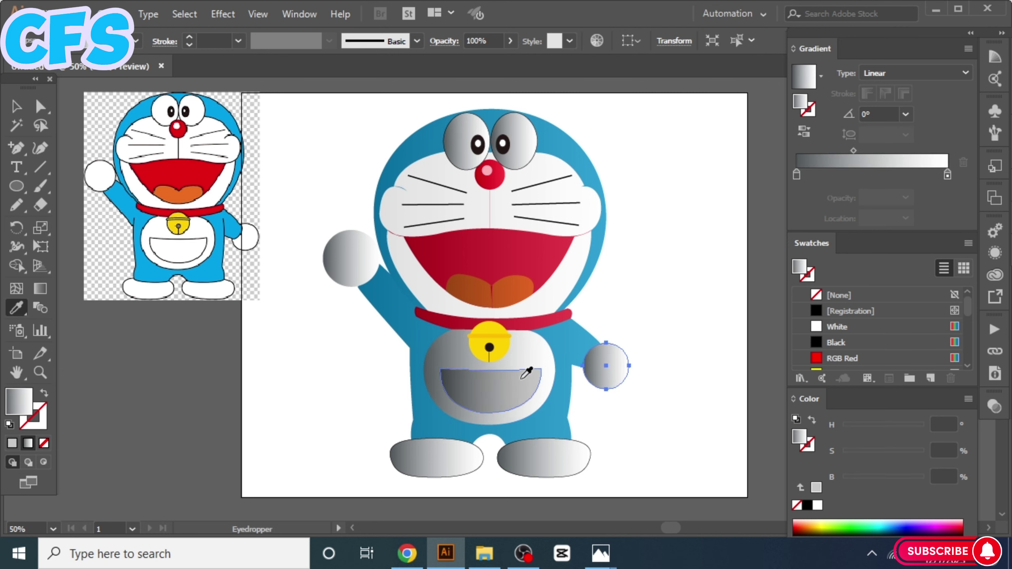
left_click(614, 345, "ctrl")
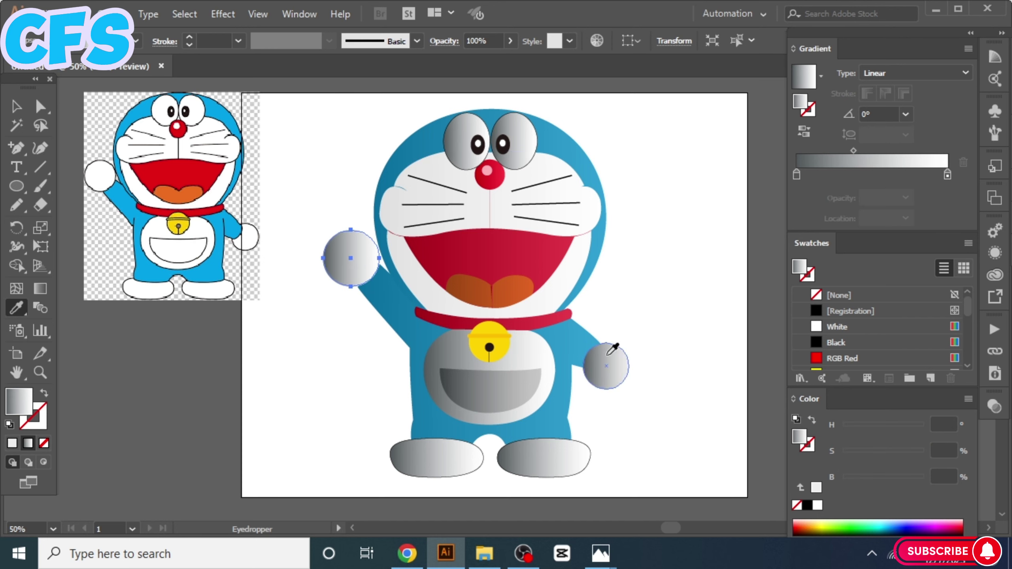
left_click_drag(668, 279, 685, 321)
Shift the face gradient's midpoint left and darken its left colour stop
left_click(400, 275, "ctrl")
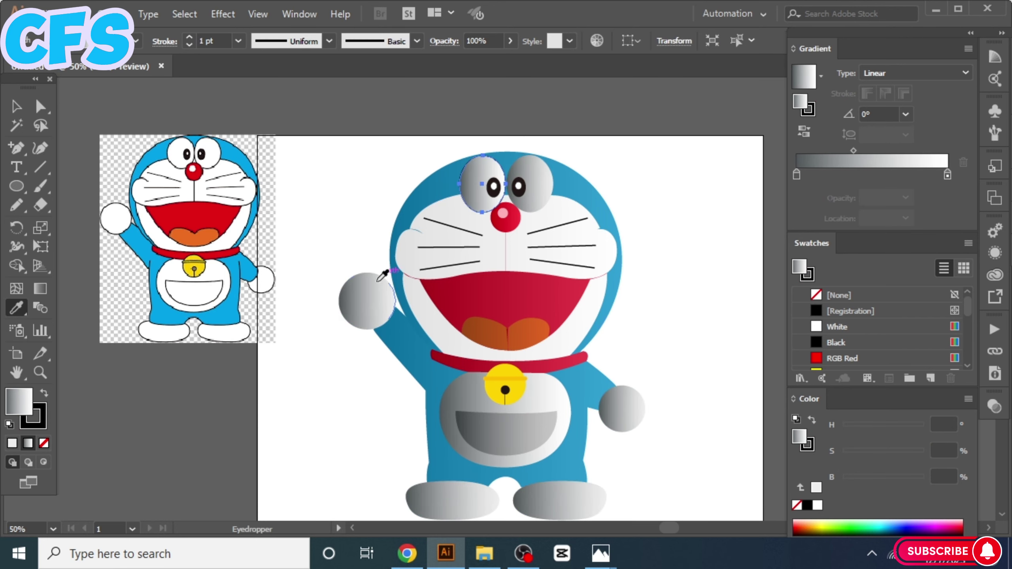
left_click_drag(870, 151, 833, 150)
left_click(797, 174)
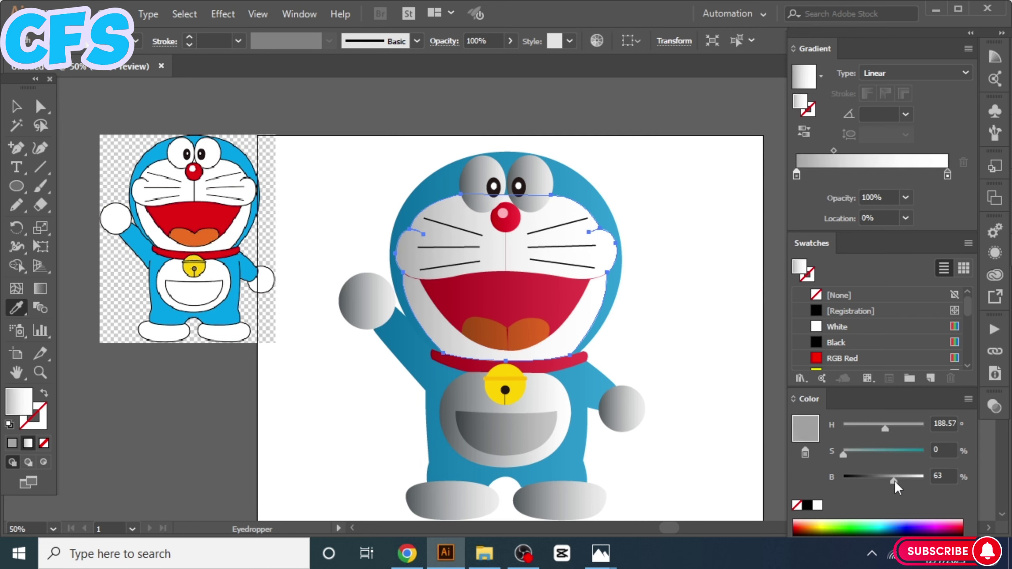
left_click_drag(894, 477, 881, 477)
scroll(752, 178, "down", 2)
Undo an accidental blue fill on the face and pick its gradient's right stop
left_click(526, 136, "ctrl")
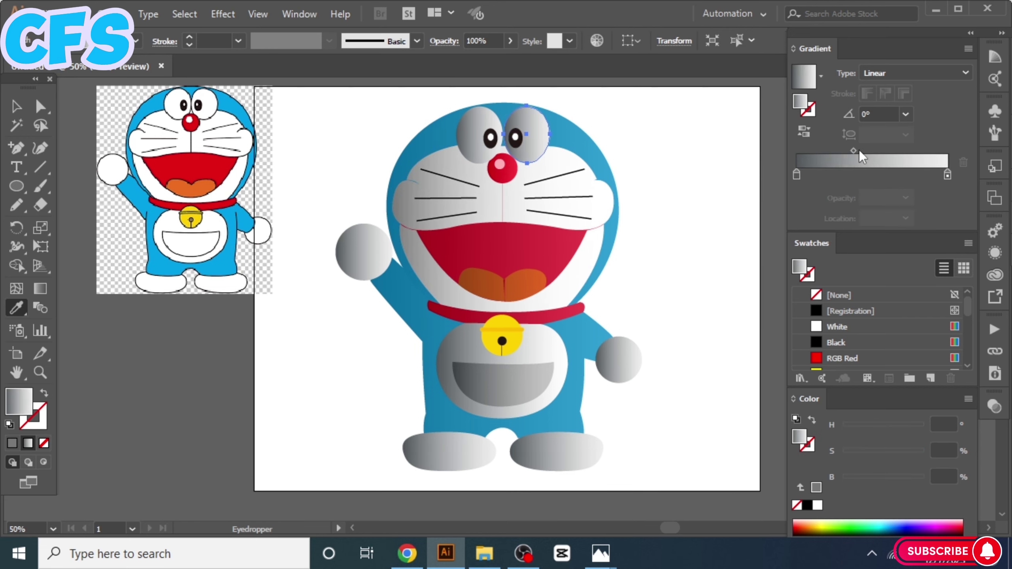
left_click(621, 359, "ctrl")
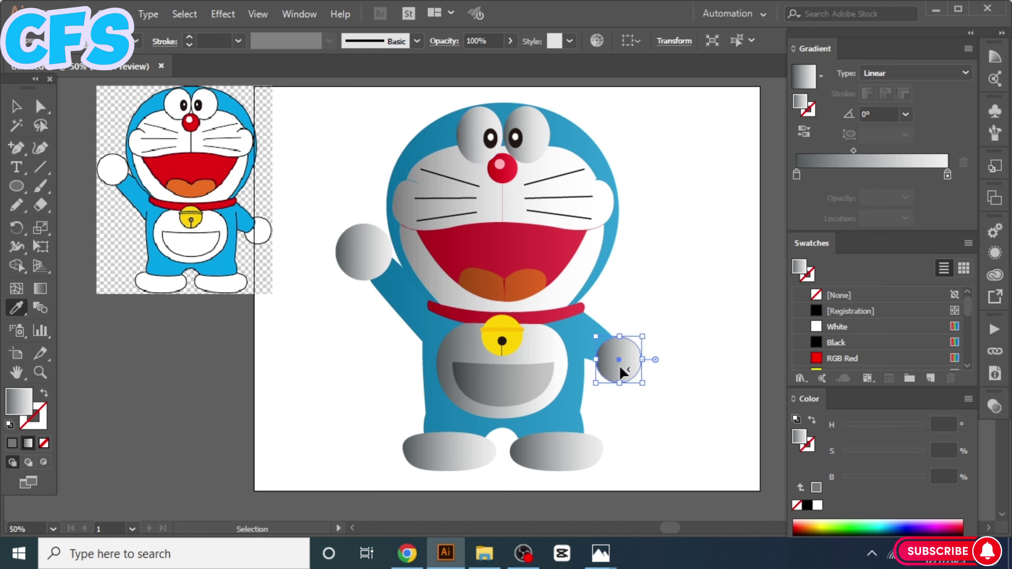
left_click(561, 255, "ctrl")
key("i")
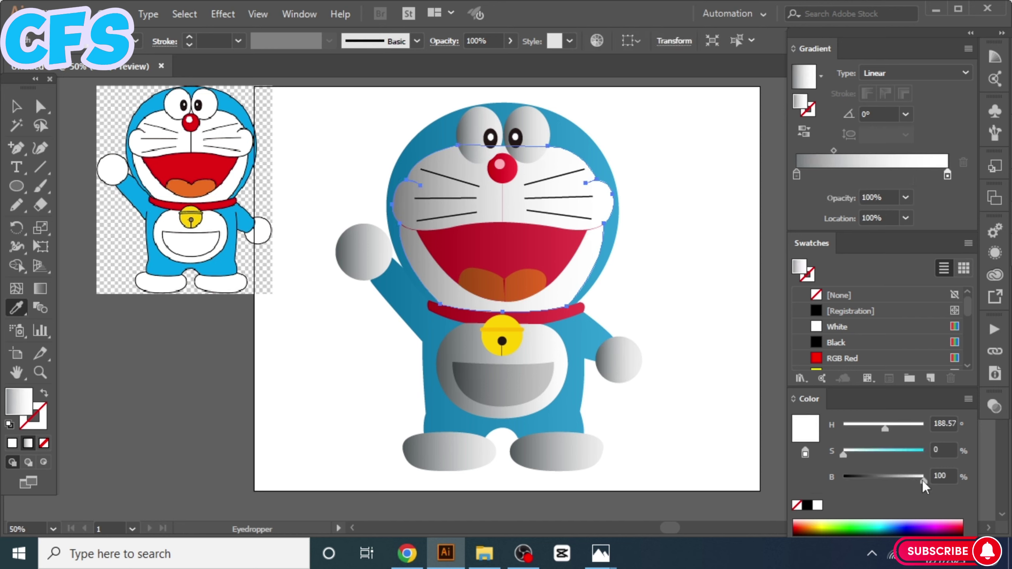
left_click(607, 187)
key("ctrl+z")
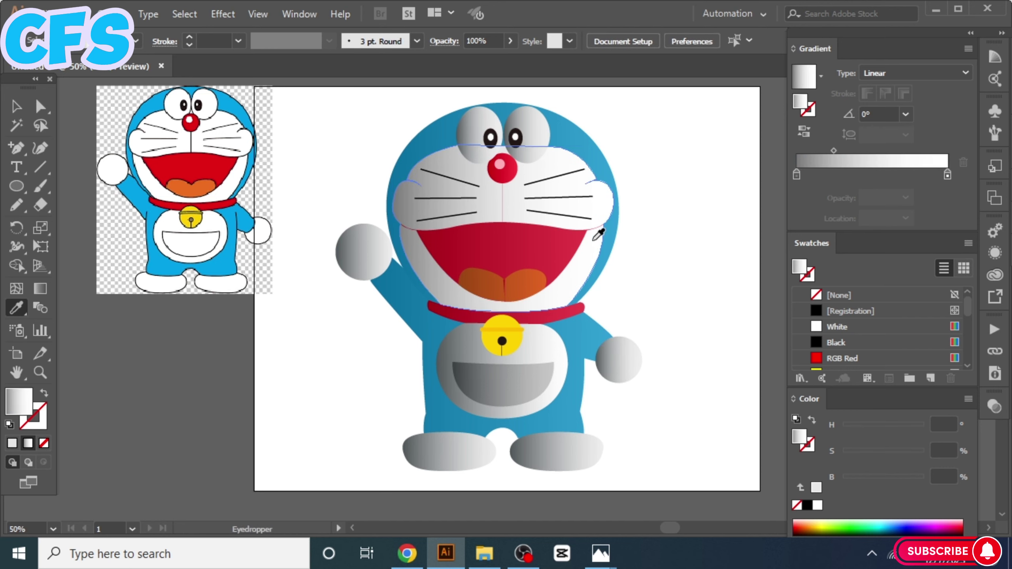
left_click(598, 267, "ctrl")
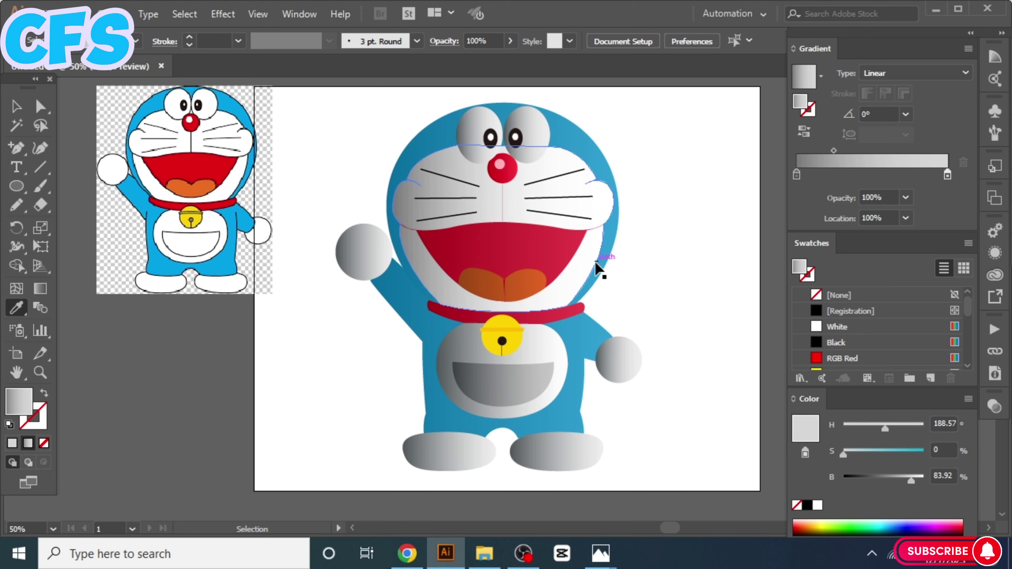
left_click(947, 175)
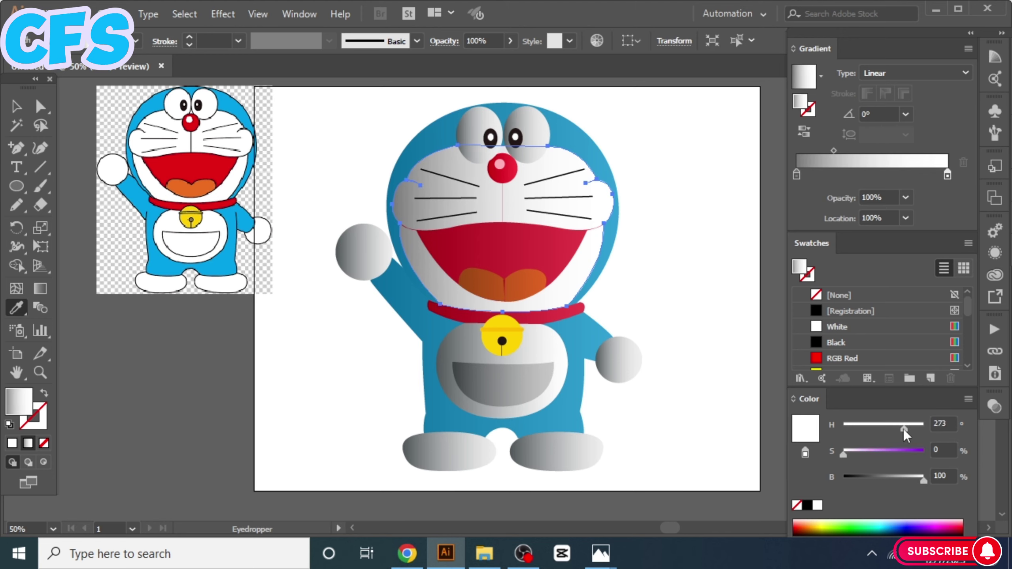
Angle the grey gradients on both eyes diagonally to about 29° with the Gradient tool
left_click(513, 167, "ctrl")
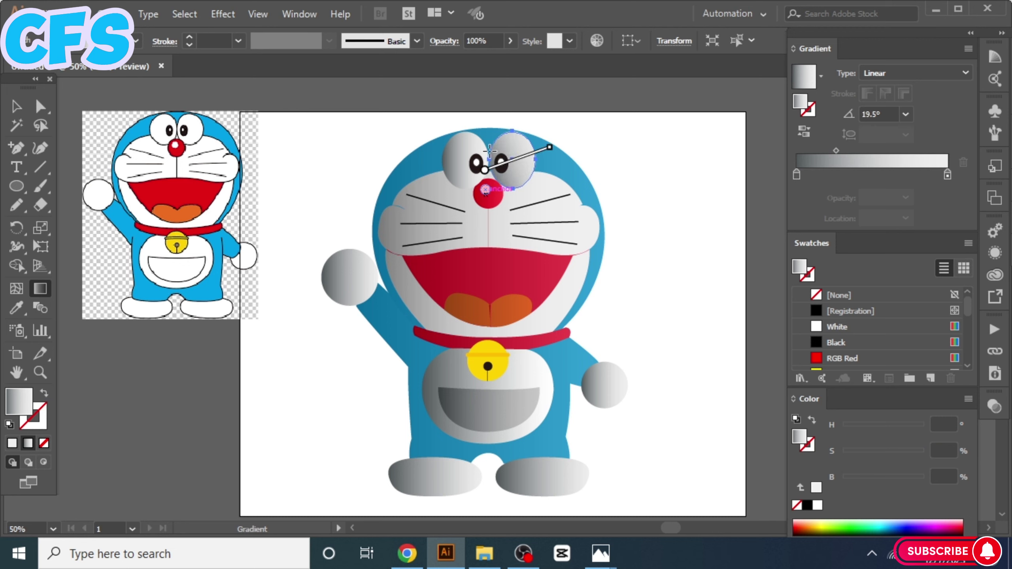
left_click(462, 175)
key("g")
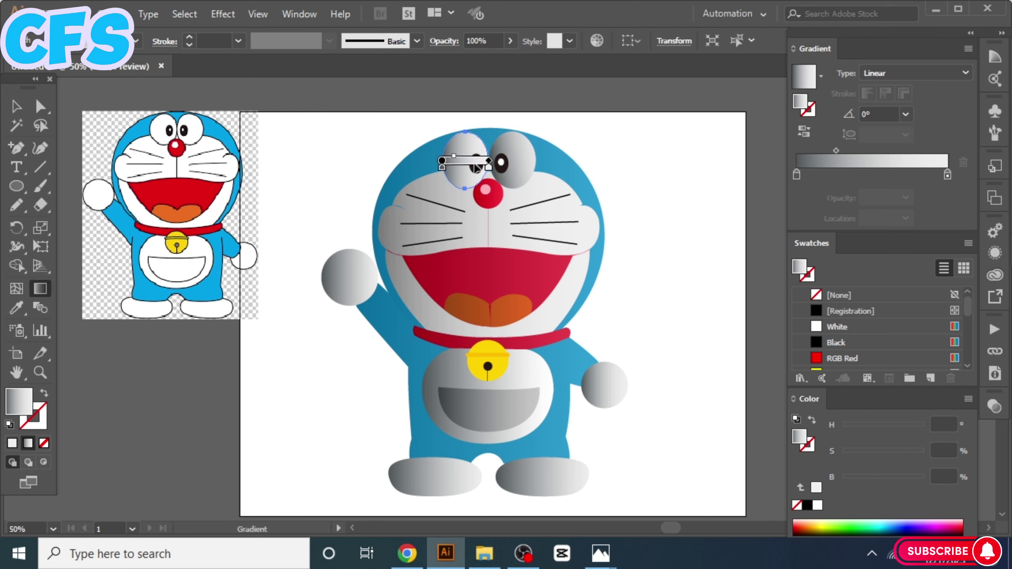
left_click_drag(442, 176, 490, 144)
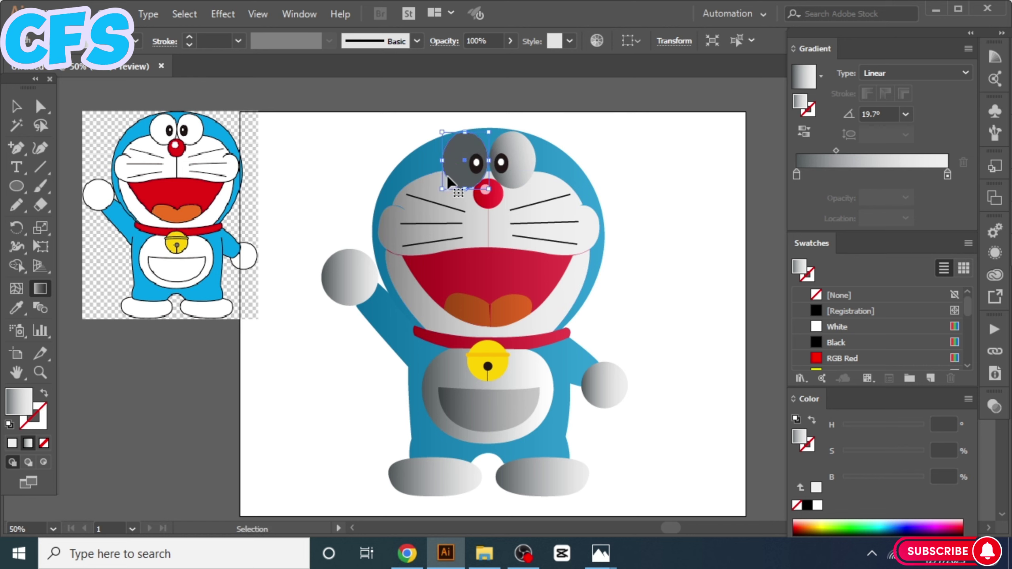
mouse_move(438, 174)
left_mouse_down()
mouse_move(497, 145)
mouse_move(458, 159)
mouse_move(455, 181)
left_mouse_up()
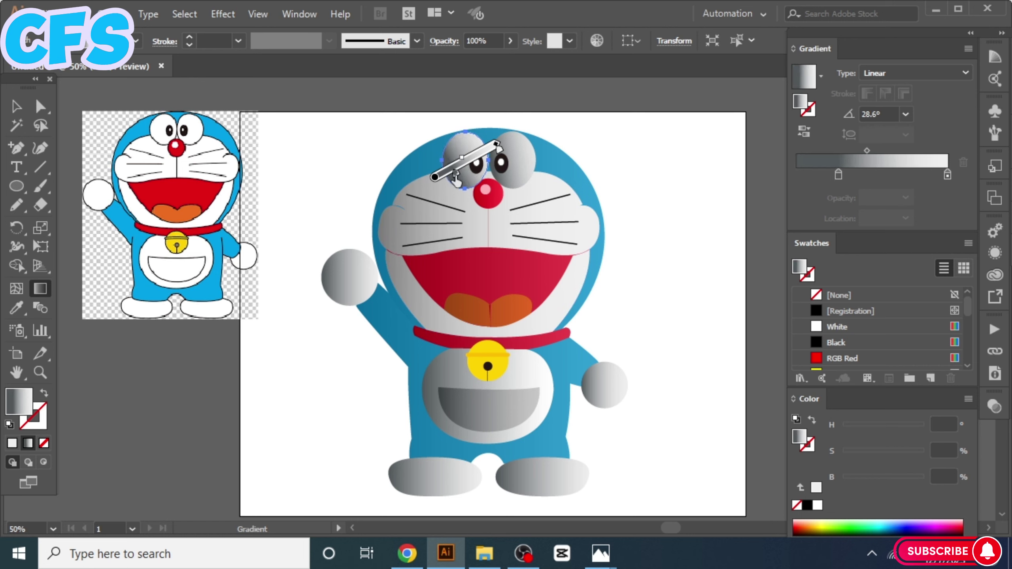
left_click(504, 175)
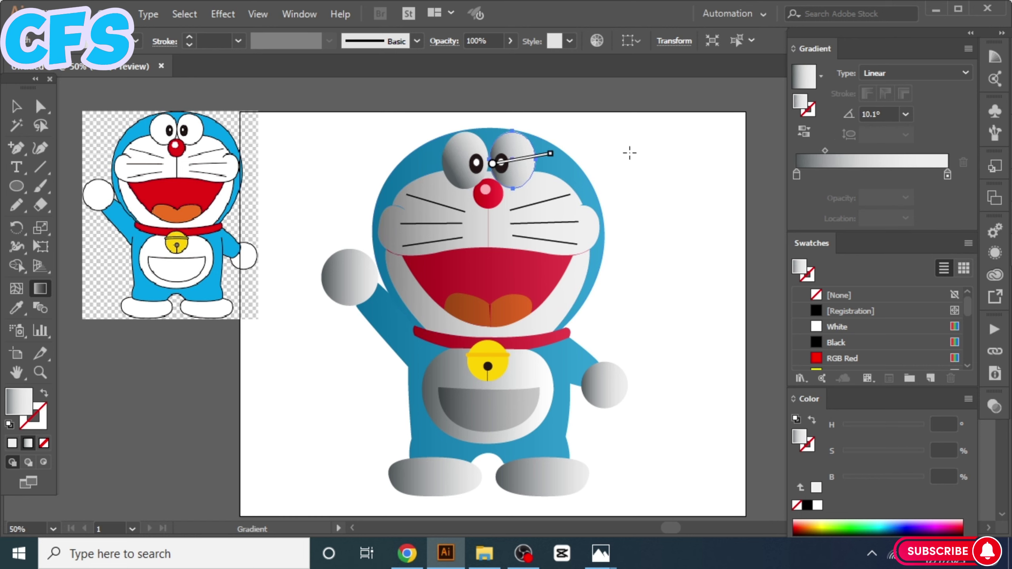
left_click(628, 151)
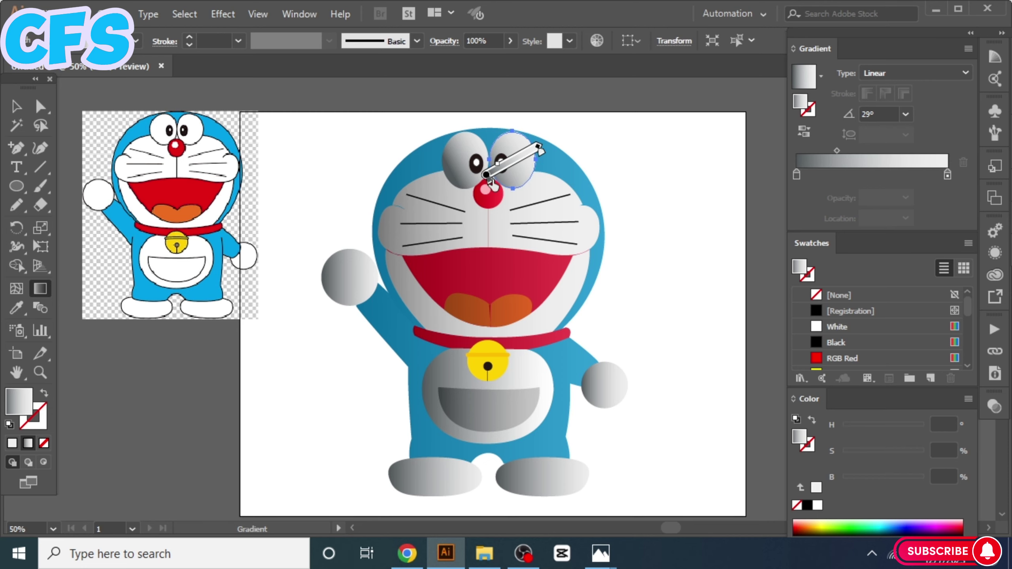
left_click(665, 163)
Darken the bell's gradient toward gold and shift its midpoint left
scroll(490, 421, "up", 2)
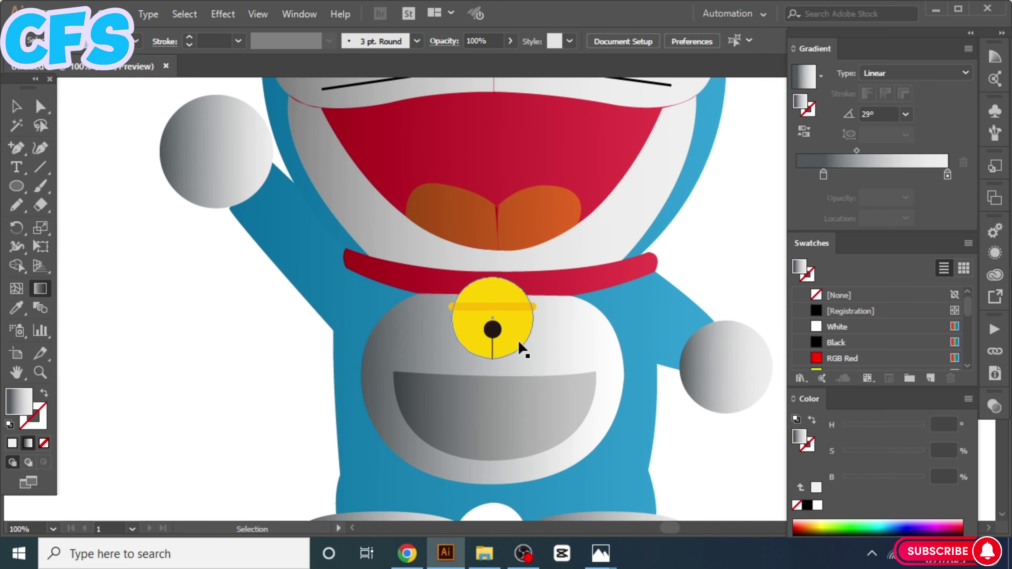
left_click(518, 340)
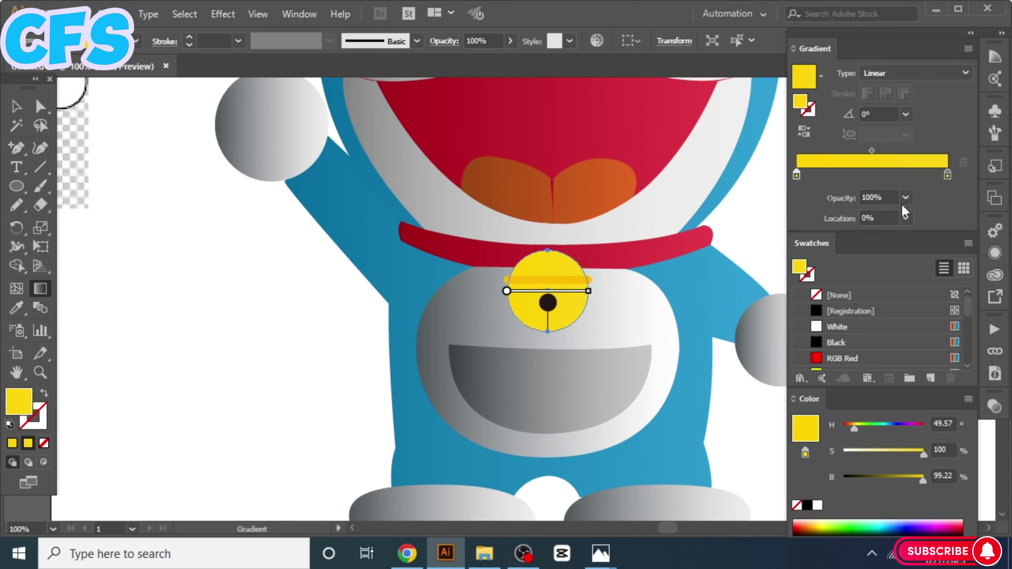
left_click_drag(923, 482, 910, 479)
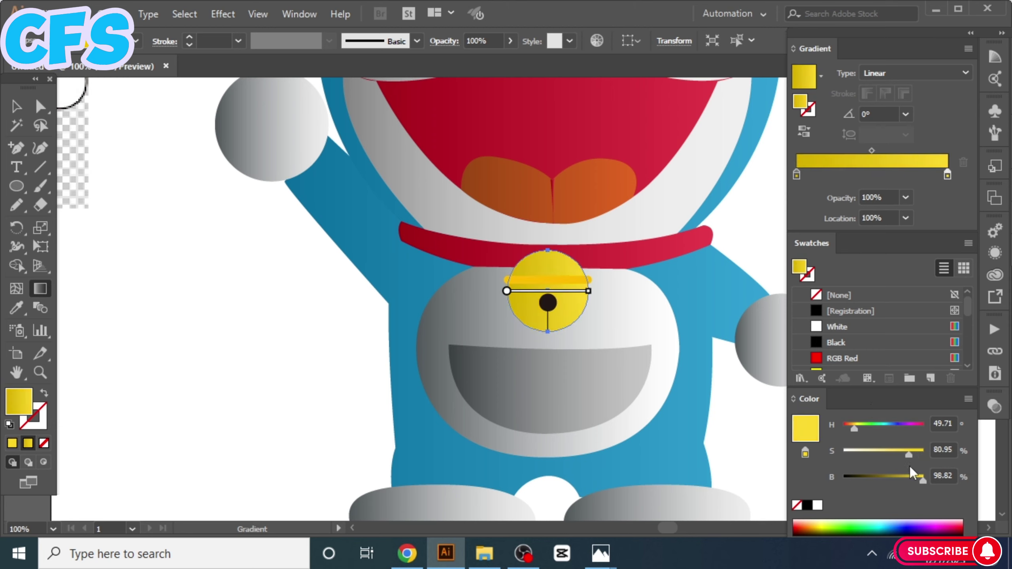
left_click_drag(871, 150, 859, 151)
left_click_drag(903, 476, 893, 482)
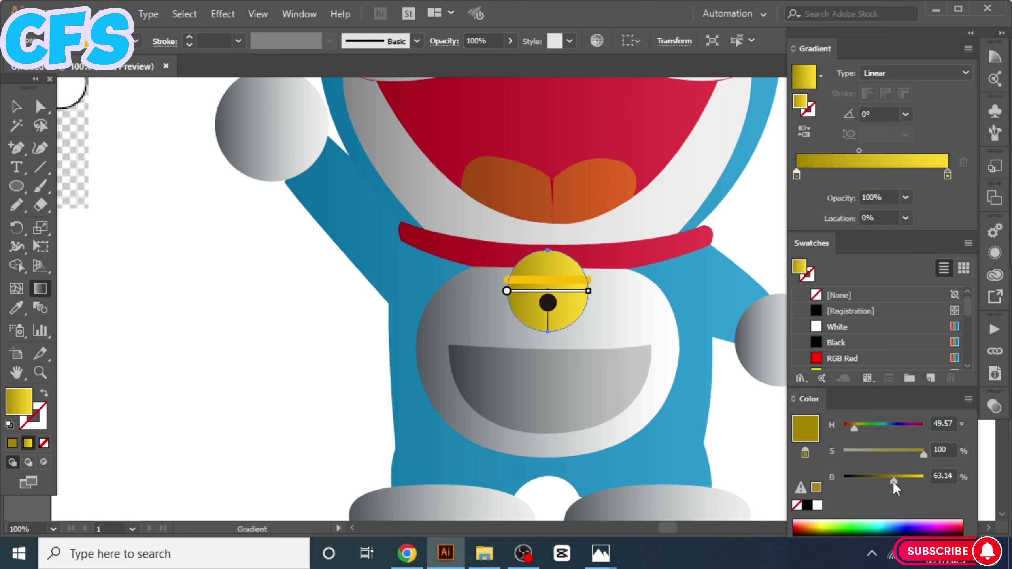
Eyedropper the bell's yellow gradient onto its band and darken the band's left stop toward gold
key("i")
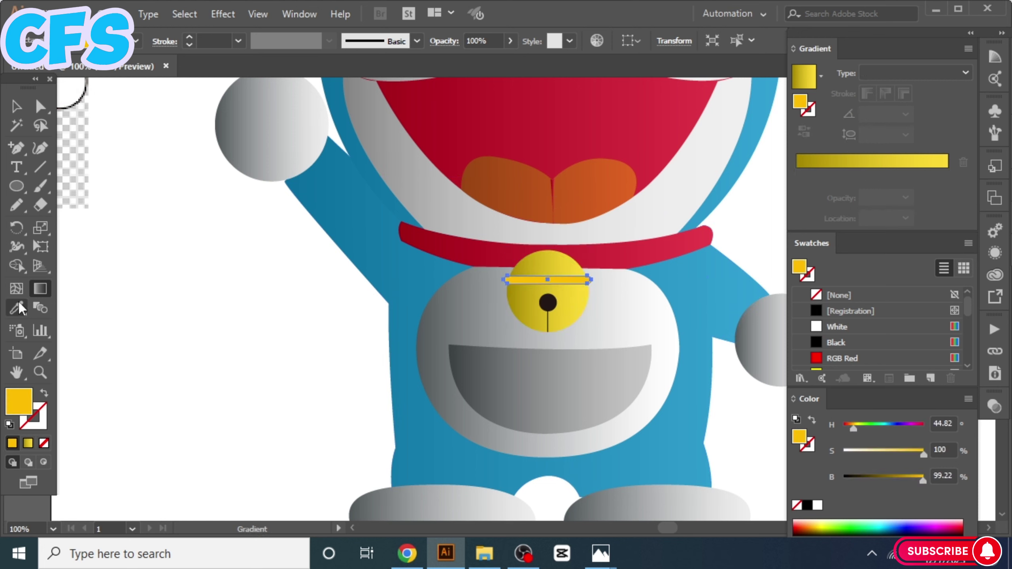
left_click(562, 285)
left_click_drag(796, 175, 813, 175)
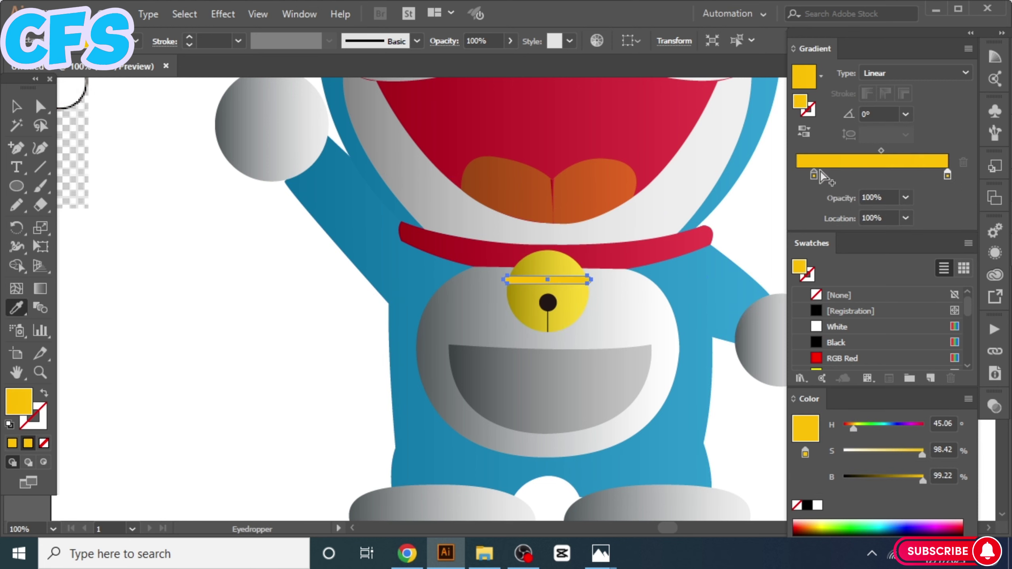
mouse_move(920, 488)
left_mouse_down()
mouse_move(892, 482)
mouse_move(912, 481)
left_mouse_up()
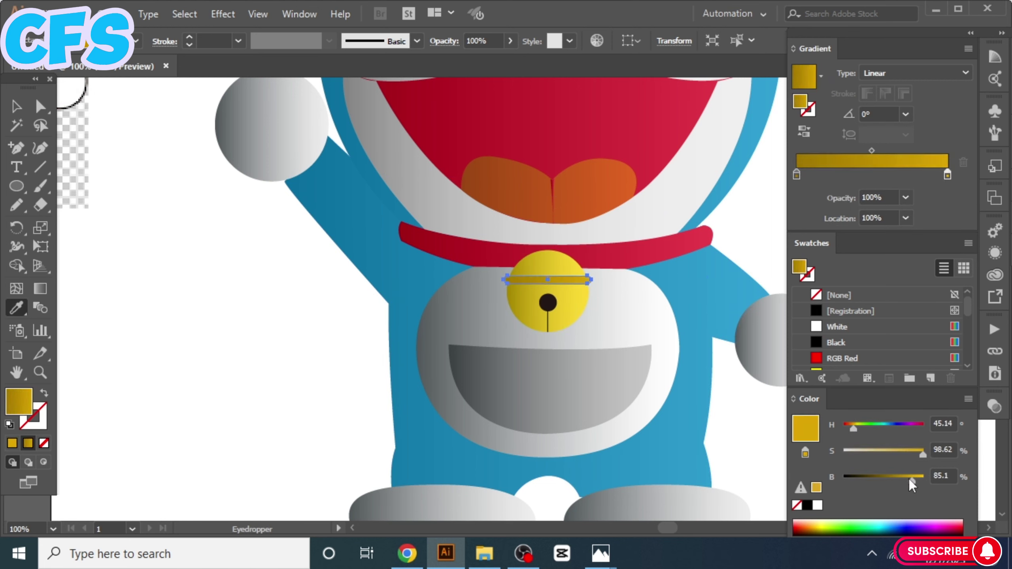
key("ctrl+shift+a")
key("ctrl+minus")
key("ctrl+minus")
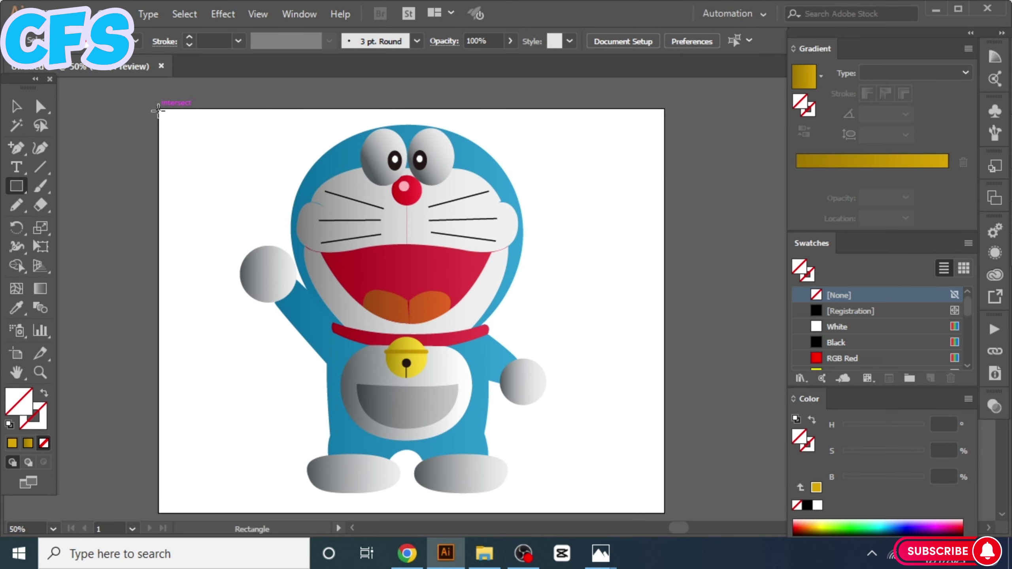
Draw a black artboard-sized rectangle and send it back, then undo that first attempt
left_click_drag(158, 108, 663, 514)
left_click(848, 311)
right_click(567, 239)
left_click(782, 509)
right_click(643, 327)
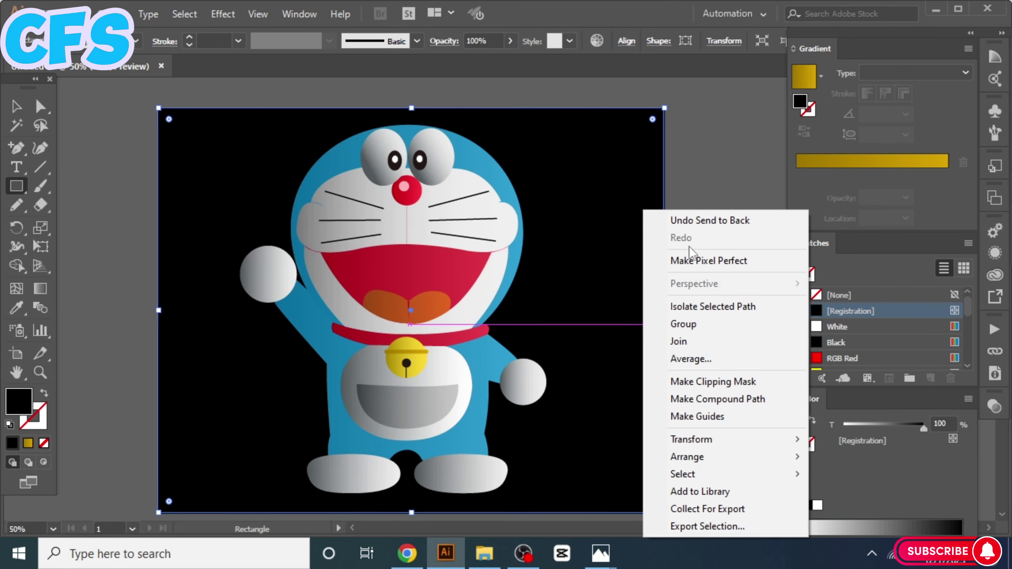
key("ctrl+z")
key("ctrl+z")
key("v")
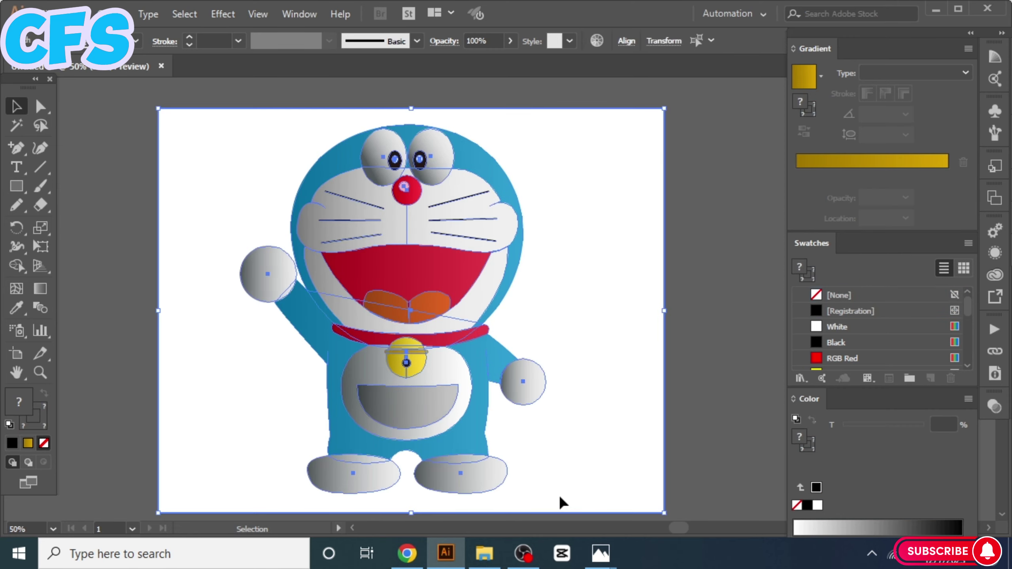
key("ctrl+a")
key("ctrl+shift+a")
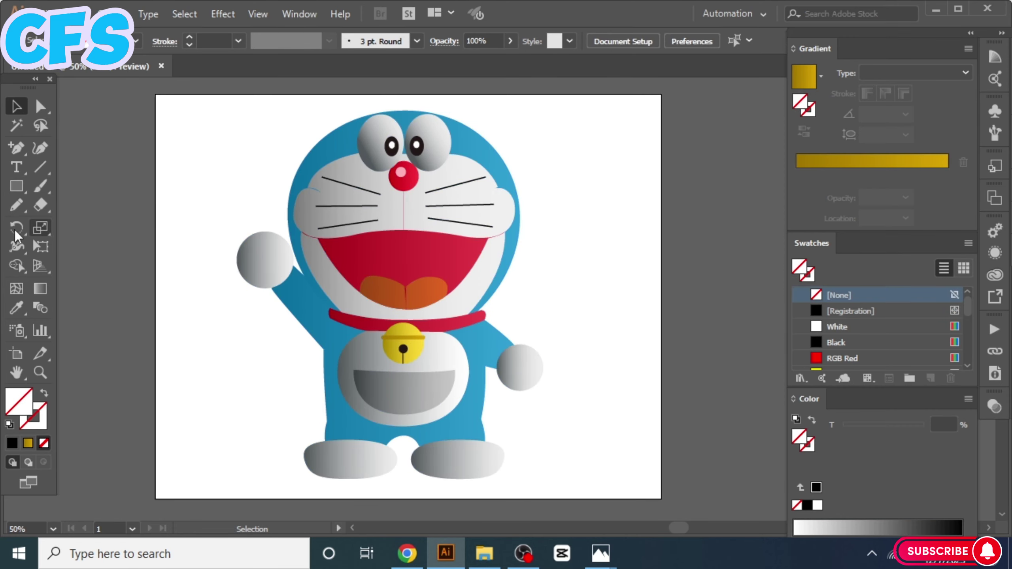
Redraw a black rectangle over the whole artboard and send it behind Doraemon
key("m")
left_click_drag(155, 97, 659, 494)
right_click(272, 210)
left_click(458, 490)
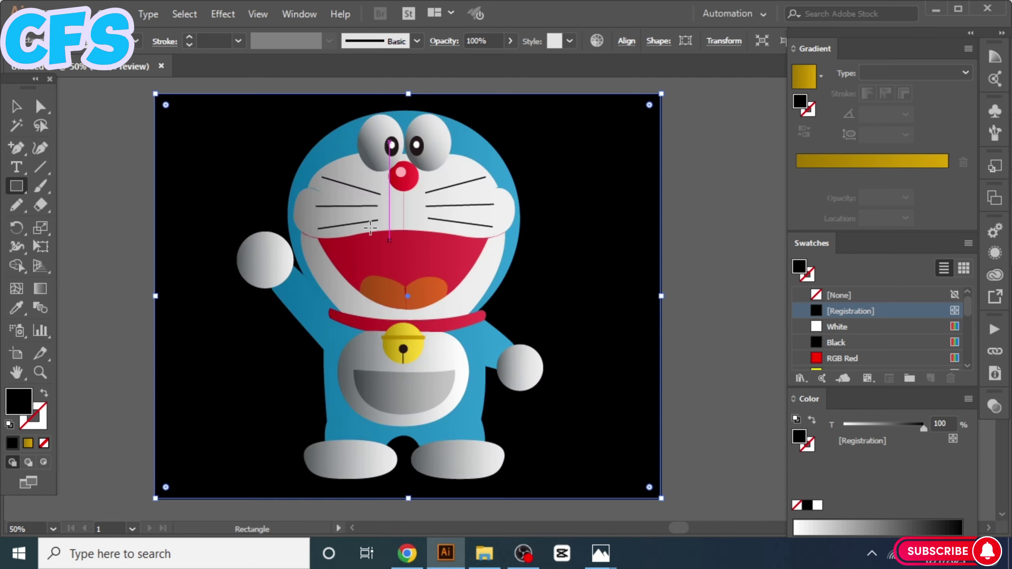
left_click(456, 297)
Enlarge Doraemon to fit the background and move it toward the artboard centre
left_click_drag(543, 478, 453, 398)
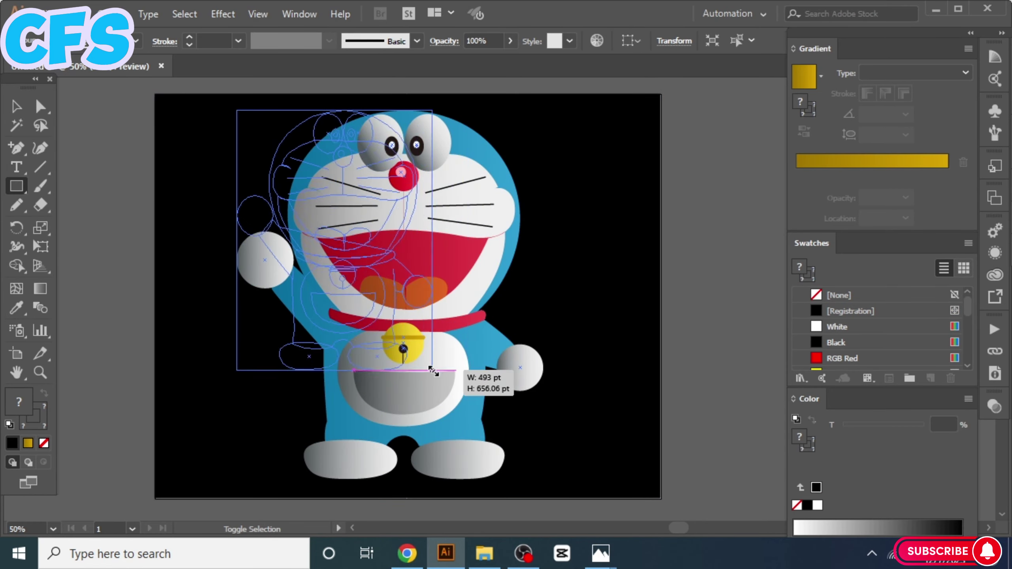
left_click_drag(236, 139, 199, 103)
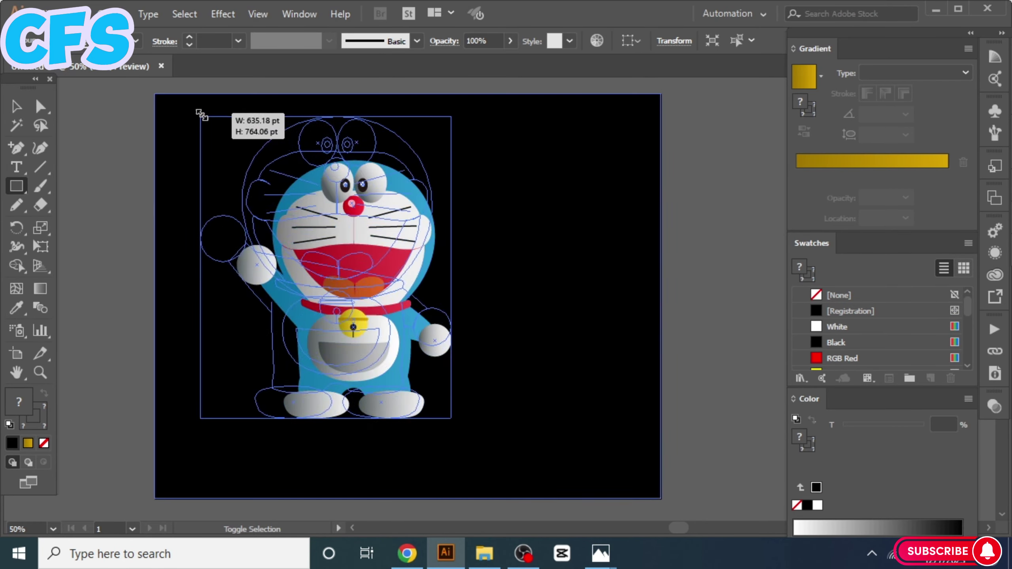
key("ctrl+shift+a")
left_click_drag(342, 280, 407, 327)
left_click(599, 159)
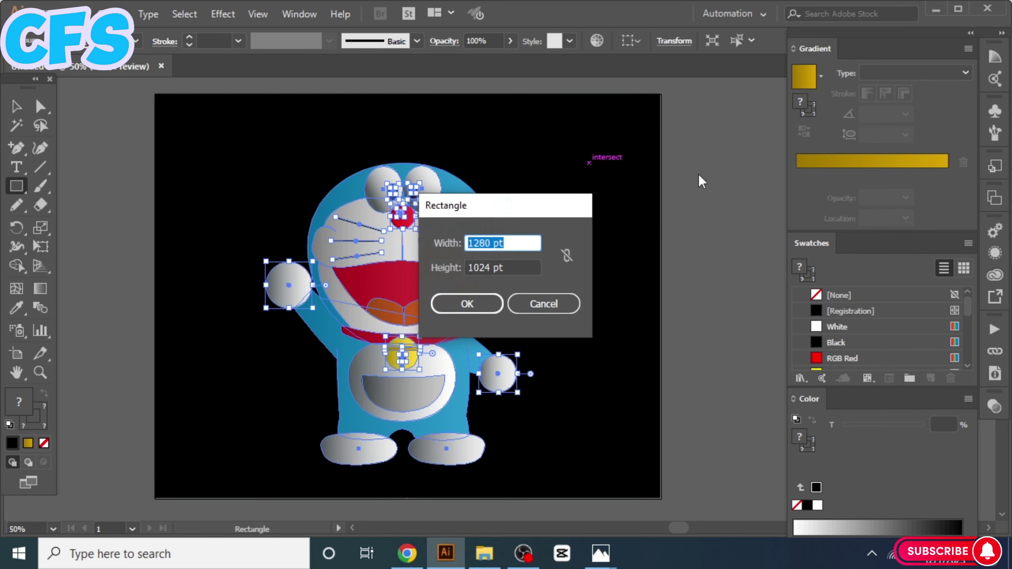
key("Escape")
Centre all the artwork and background horizontally and reposition them on the artboard
key("ctrl+a")
left_click(626, 41)
left_click(488, 84)
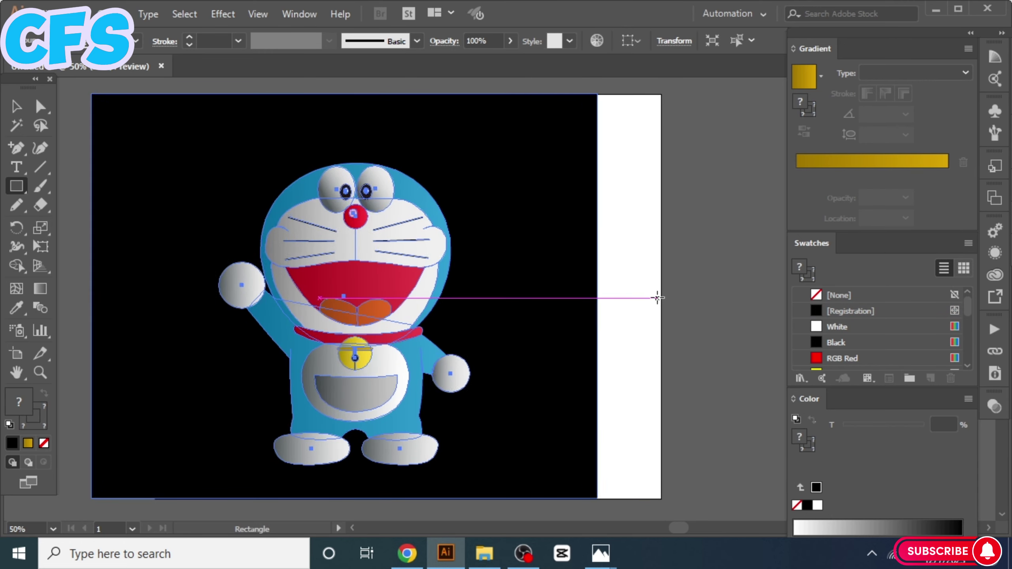
left_click_drag(655, 294, 677, 210)
Give the background rectangle a gradient fill and set its right stop to black
key("v")
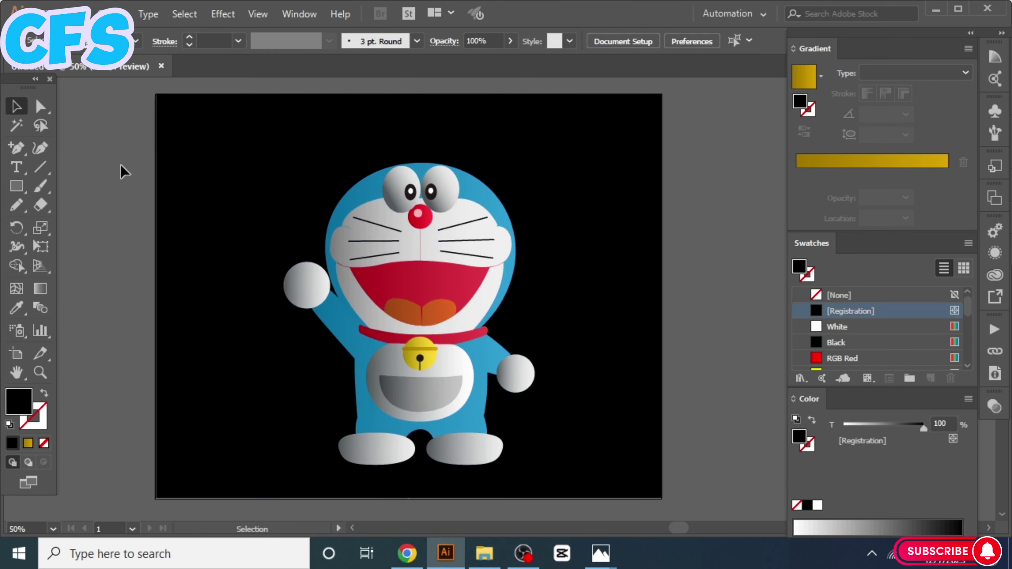
left_click(802, 108)
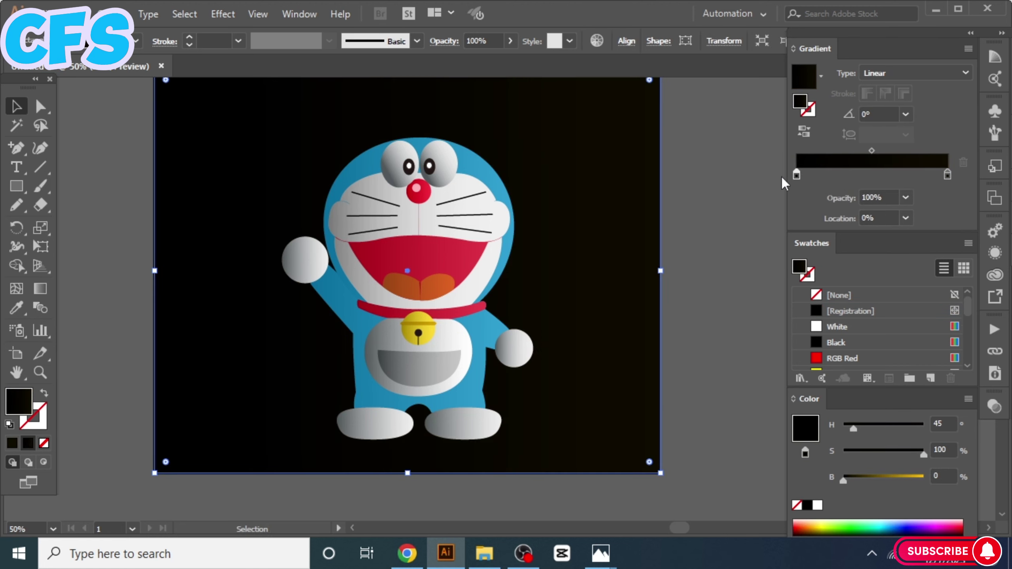
left_click(947, 174)
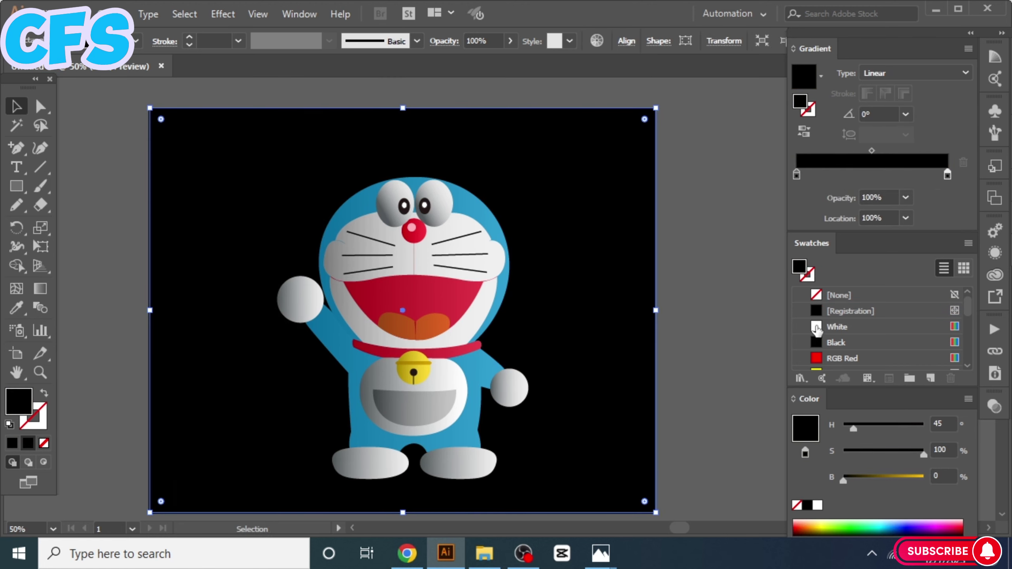
left_click(816, 327)
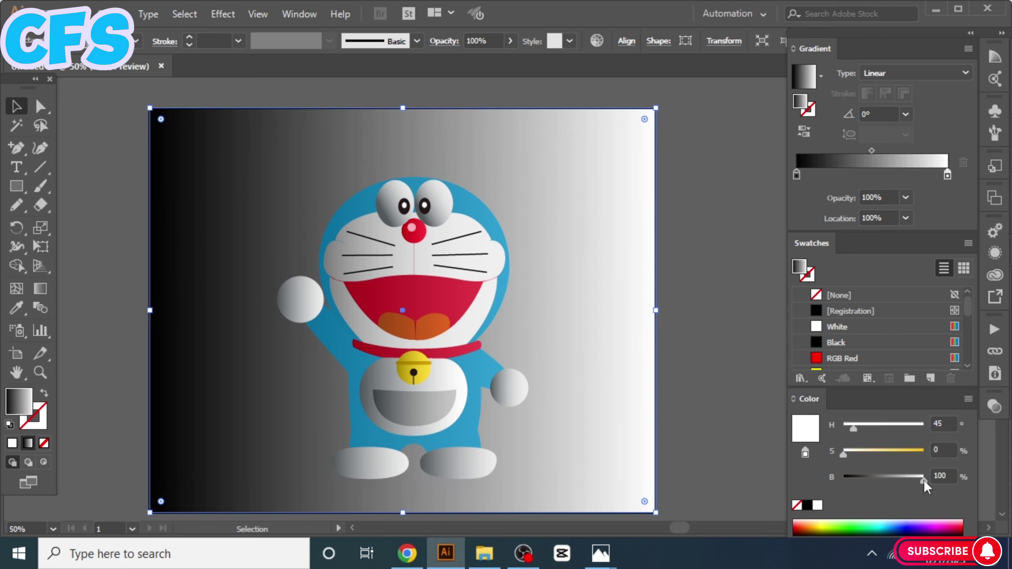
mouse_move(923, 481)
left_mouse_down()
mouse_move(863, 481)
mouse_move(881, 481)
left_mouse_up()
left_click(806, 505)
Make the other stop dark grey and run the gradient diagonally from bottom-left to top-right
left_click(967, 398)
left_click(901, 257)
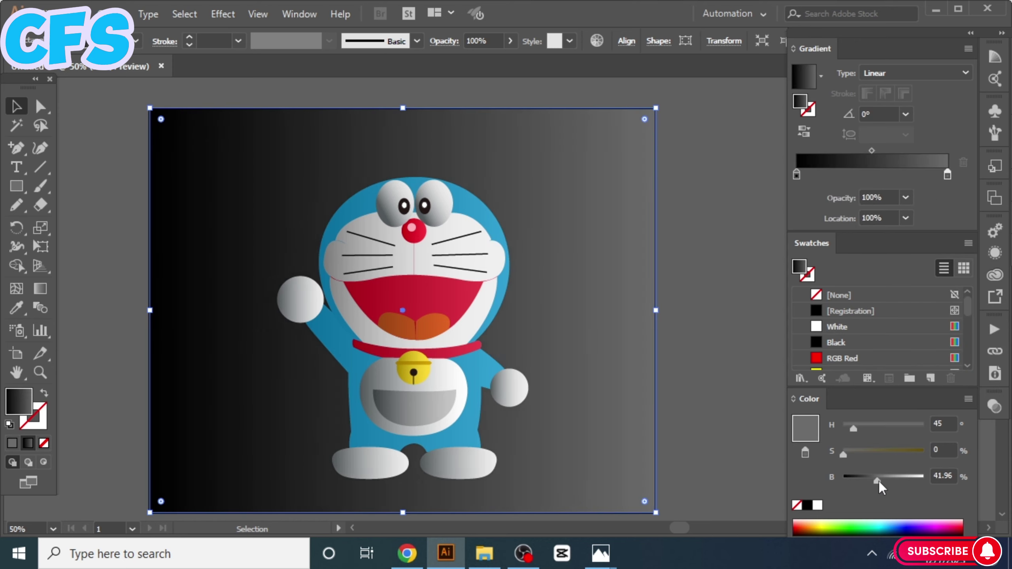
left_click_drag(872, 151, 878, 151)
key("g")
left_click_drag(215, 436, 682, 102)
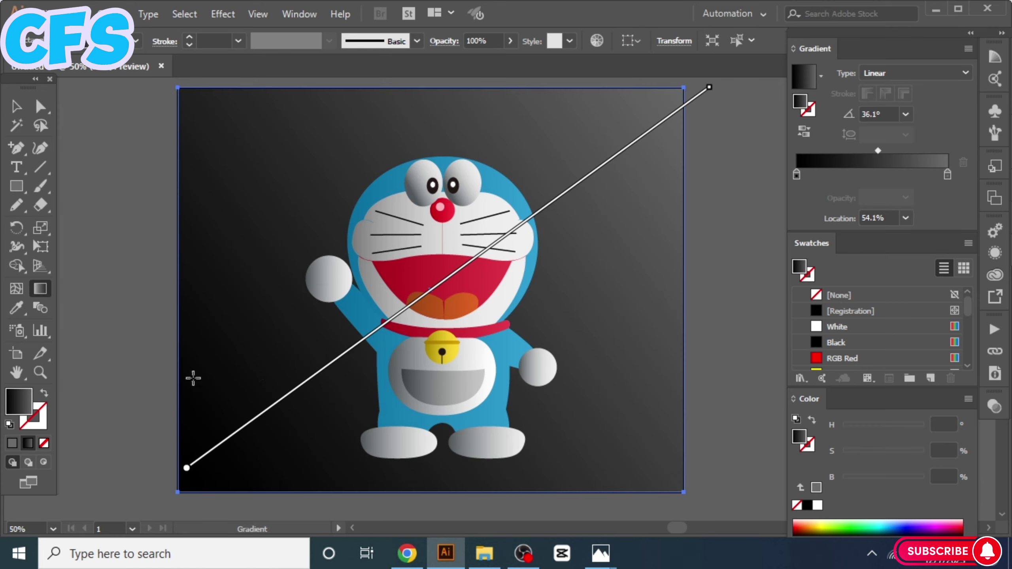